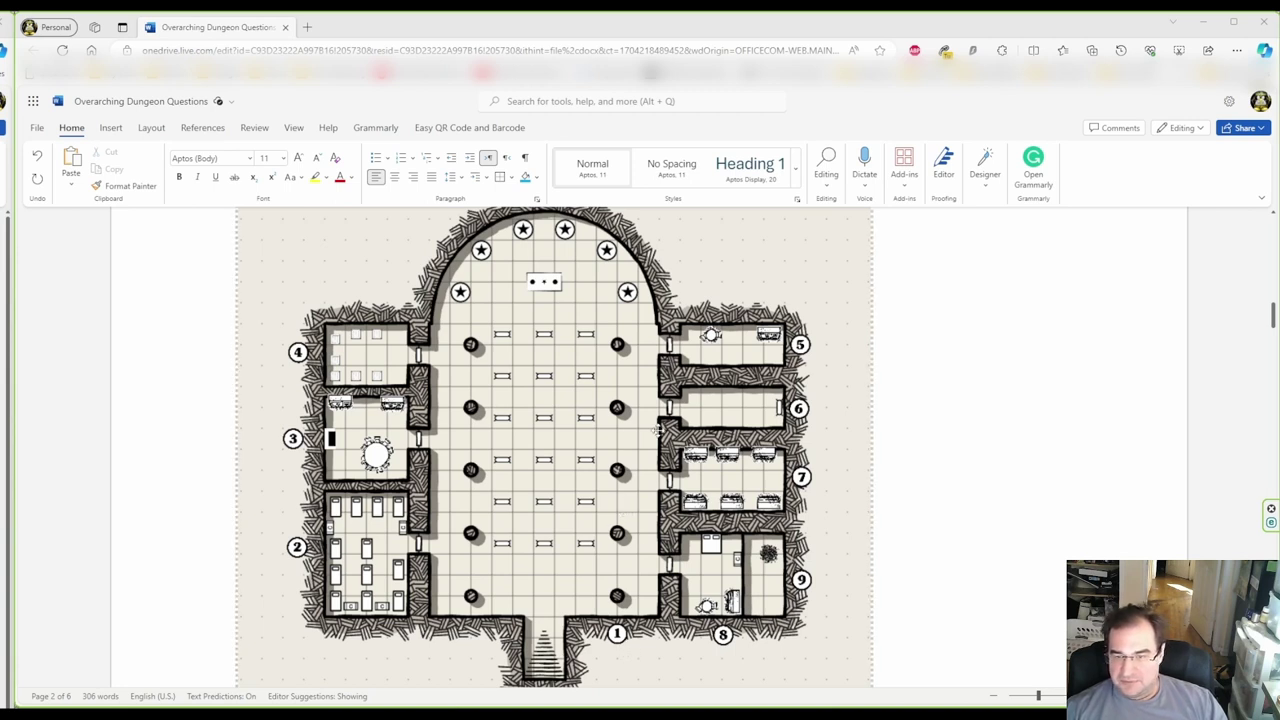
Look through the dungeon document from the map through the numbered room descriptions to the Library/Study Hall trap entry
scroll(612, 418, "down", 4)
scroll(600, 482, "down", 10)
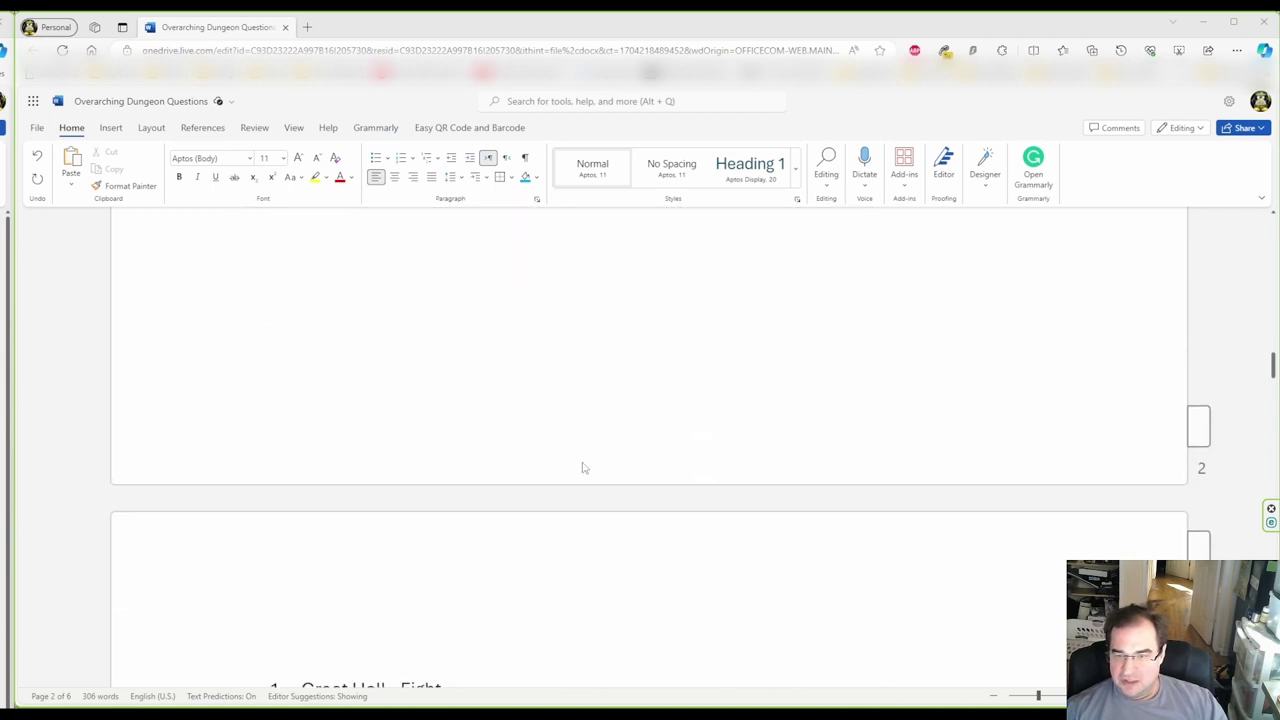
scroll(582, 467, "down", 3)
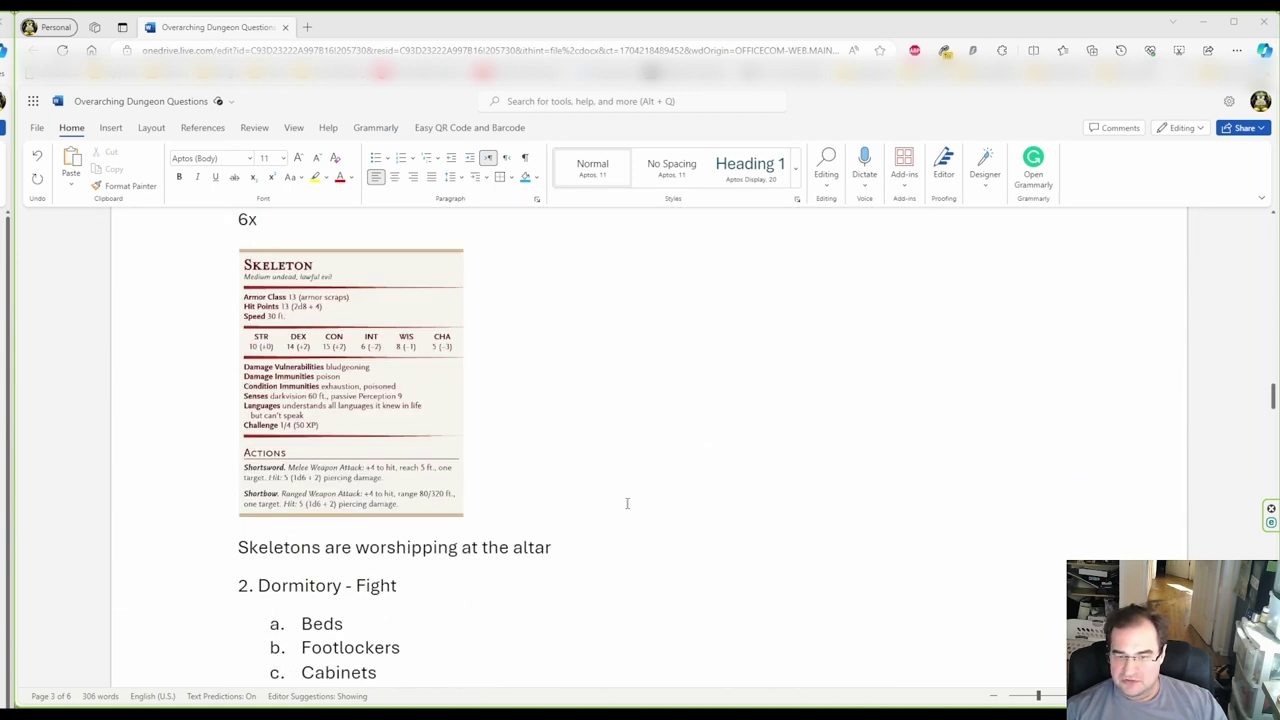
scroll(530, 412, "down", 2)
scroll(531, 413, "down", 2)
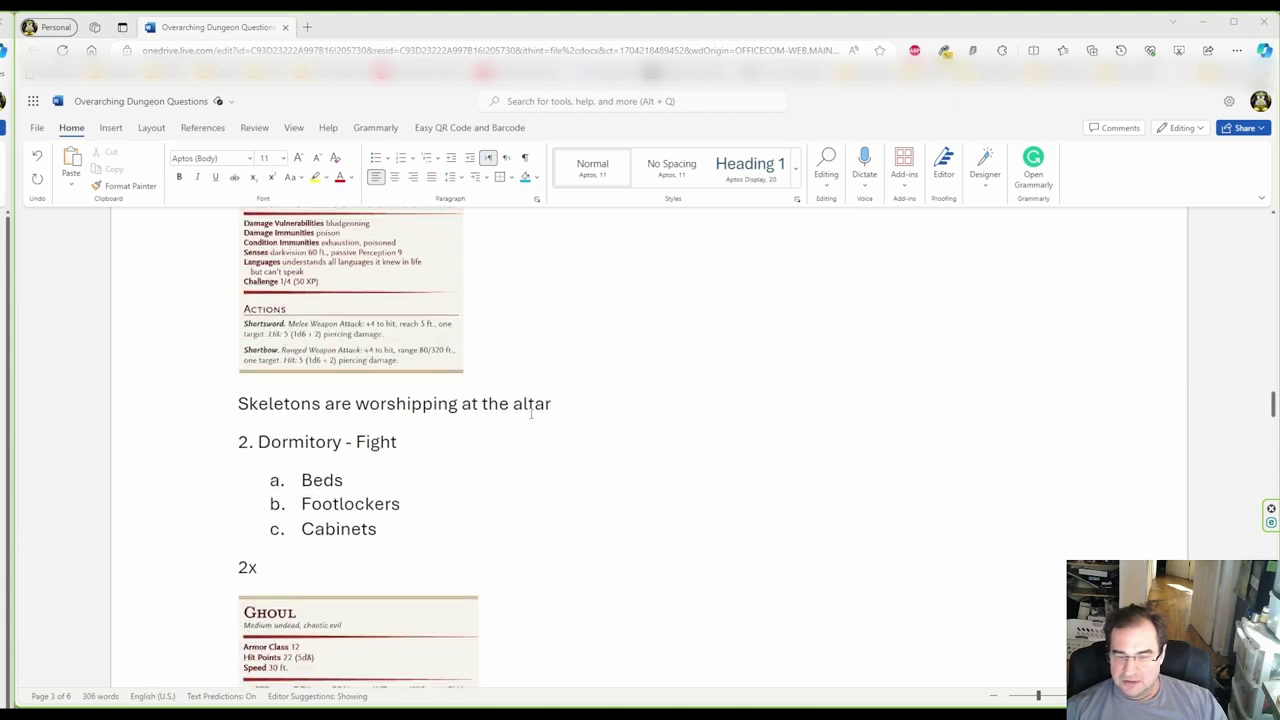
scroll(531, 413, "down", 10)
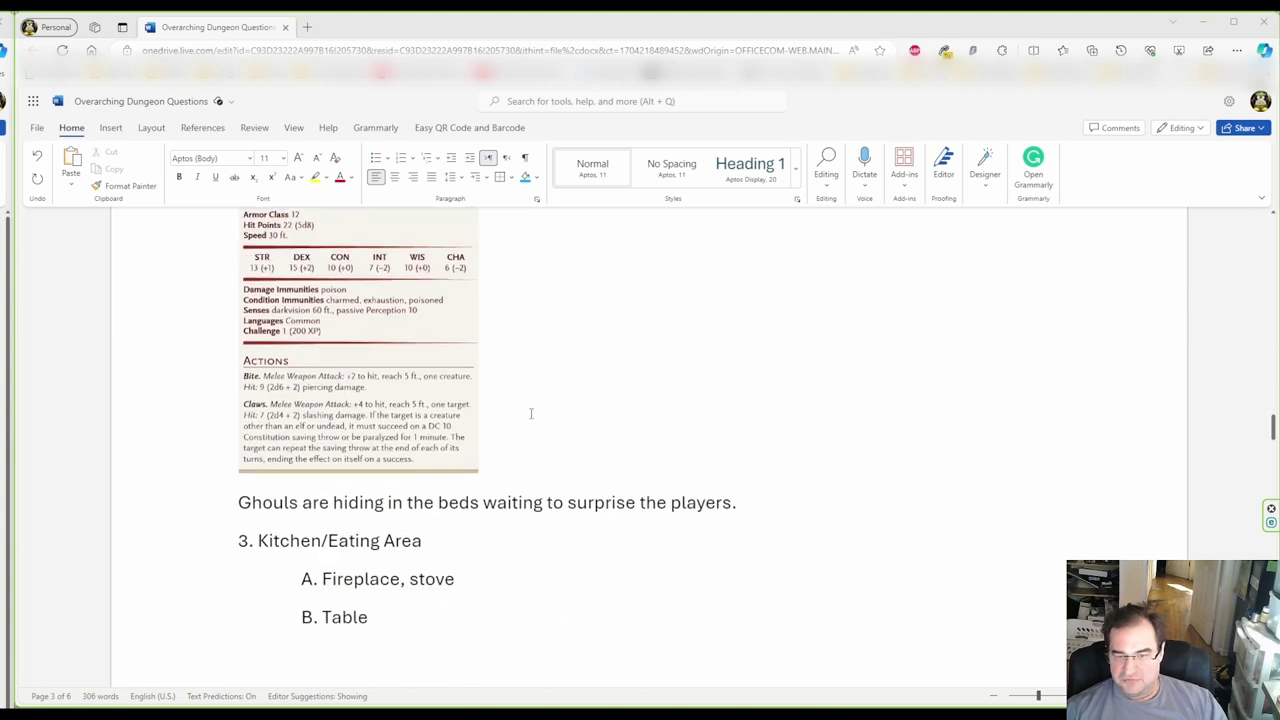
scroll(531, 413, "down", 10)
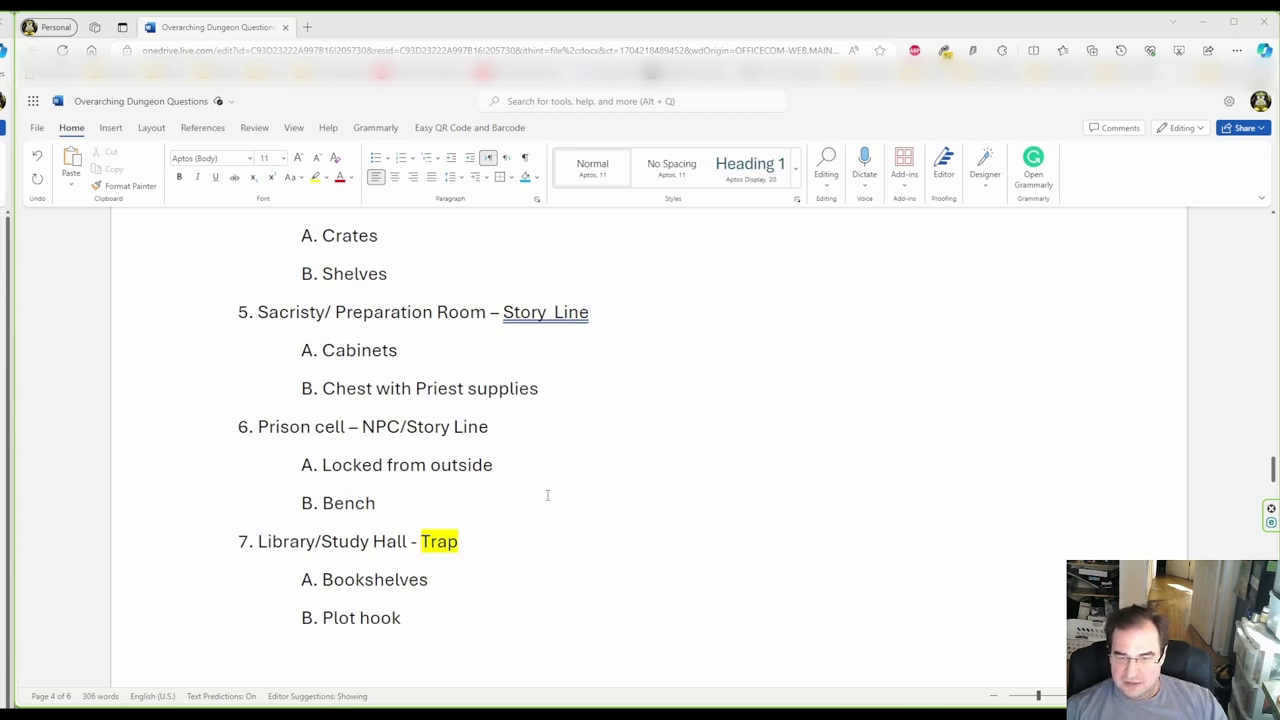
scroll(535, 483, "down", 1)
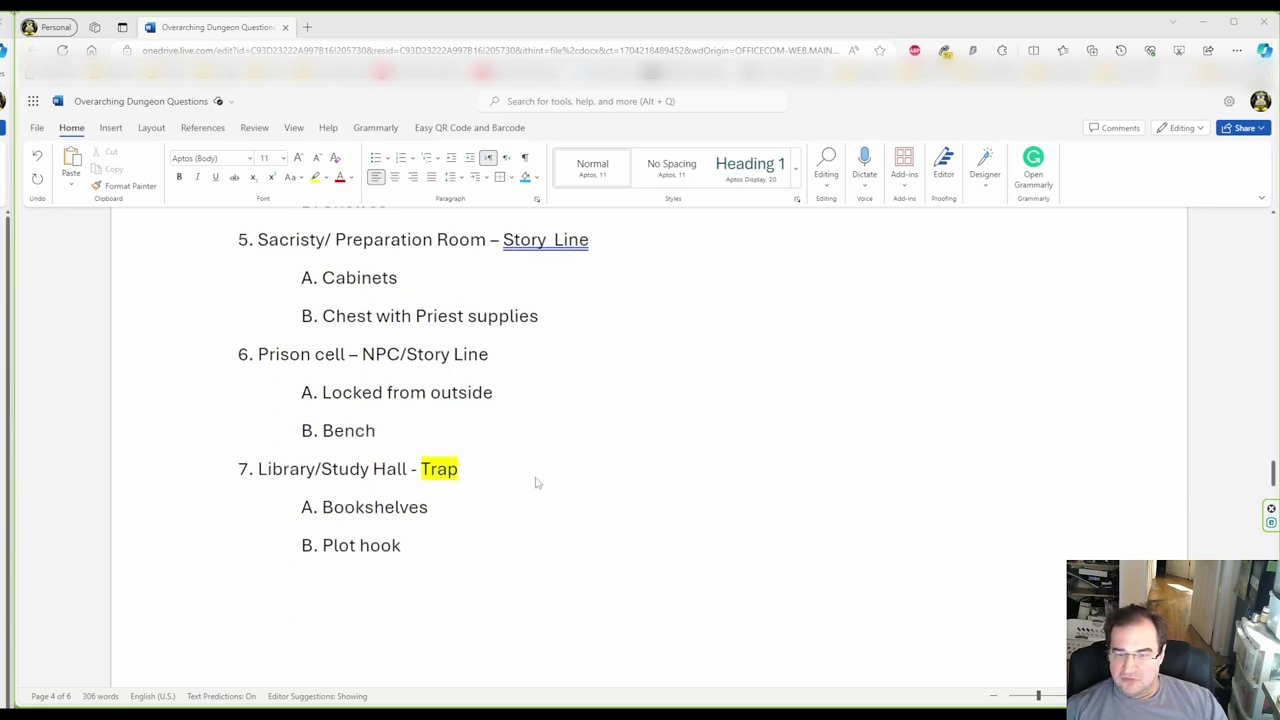
scroll(535, 483, "down", 1)
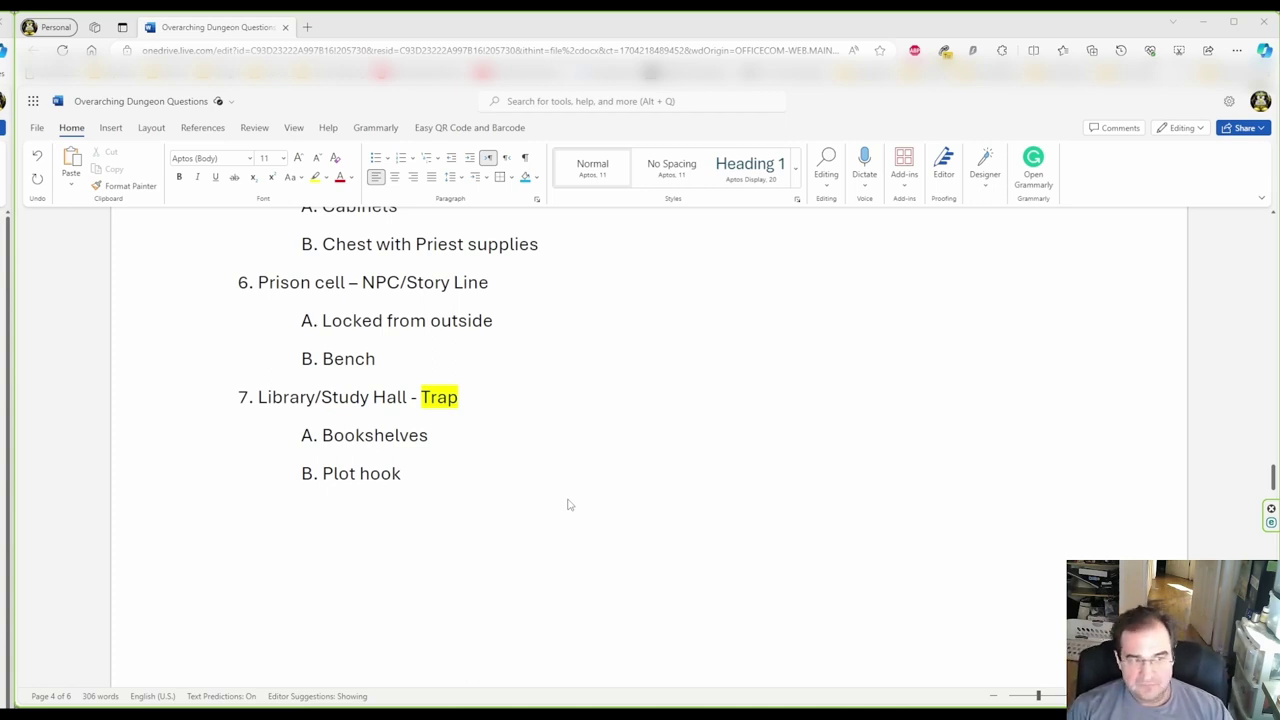
Below "B. Plot hook" in the Library/Study Hall entry, add the line "1. What kind of damage does the trap deal?"
left_click(309, 634)
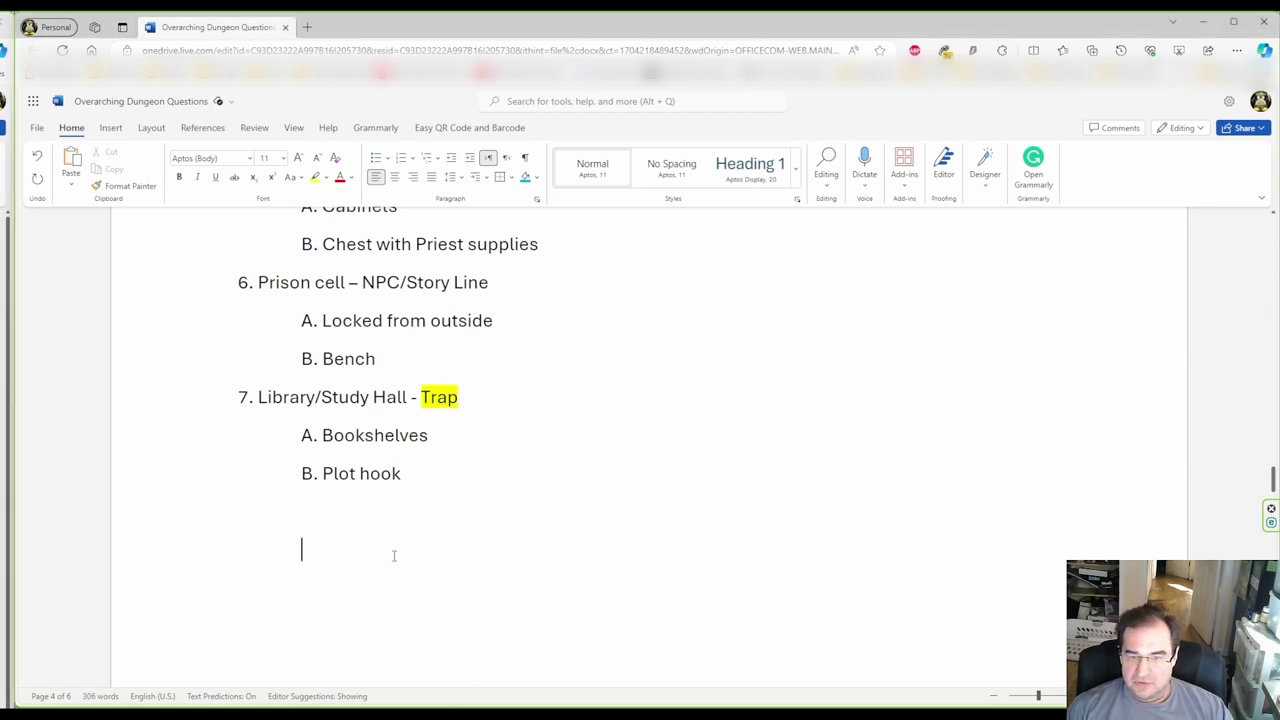
left_click(326, 532)
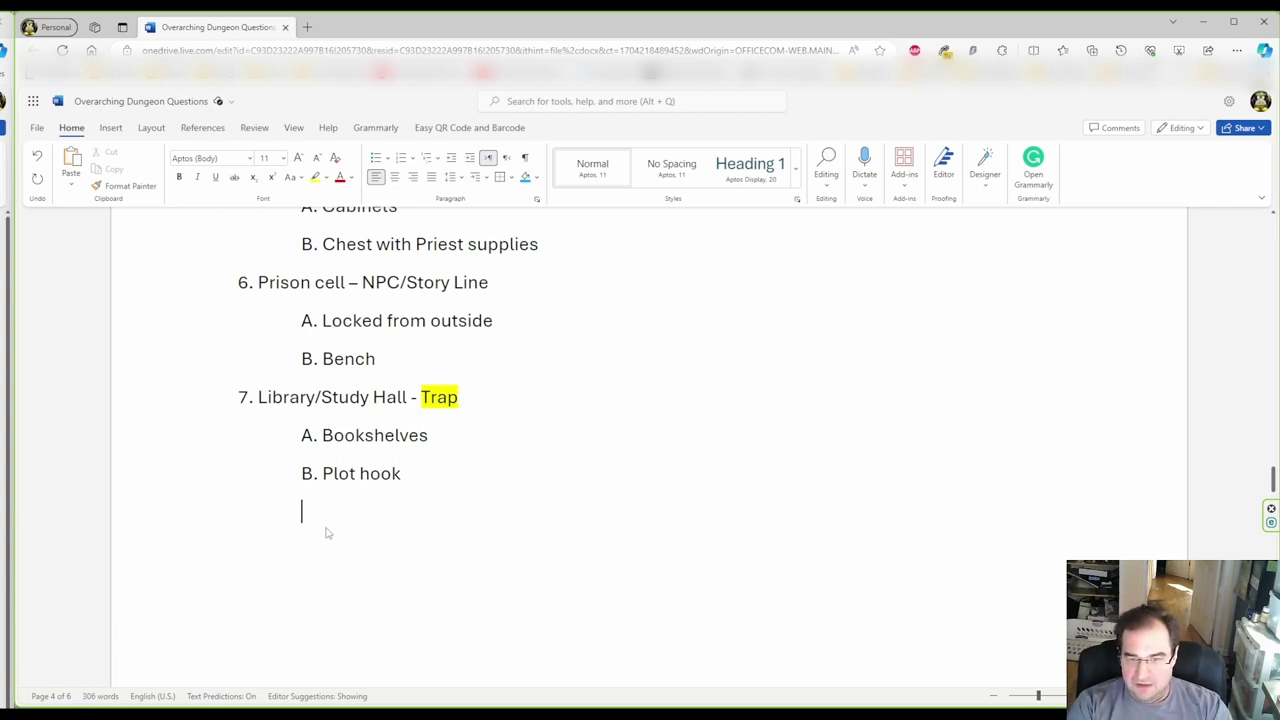
type("1. ")
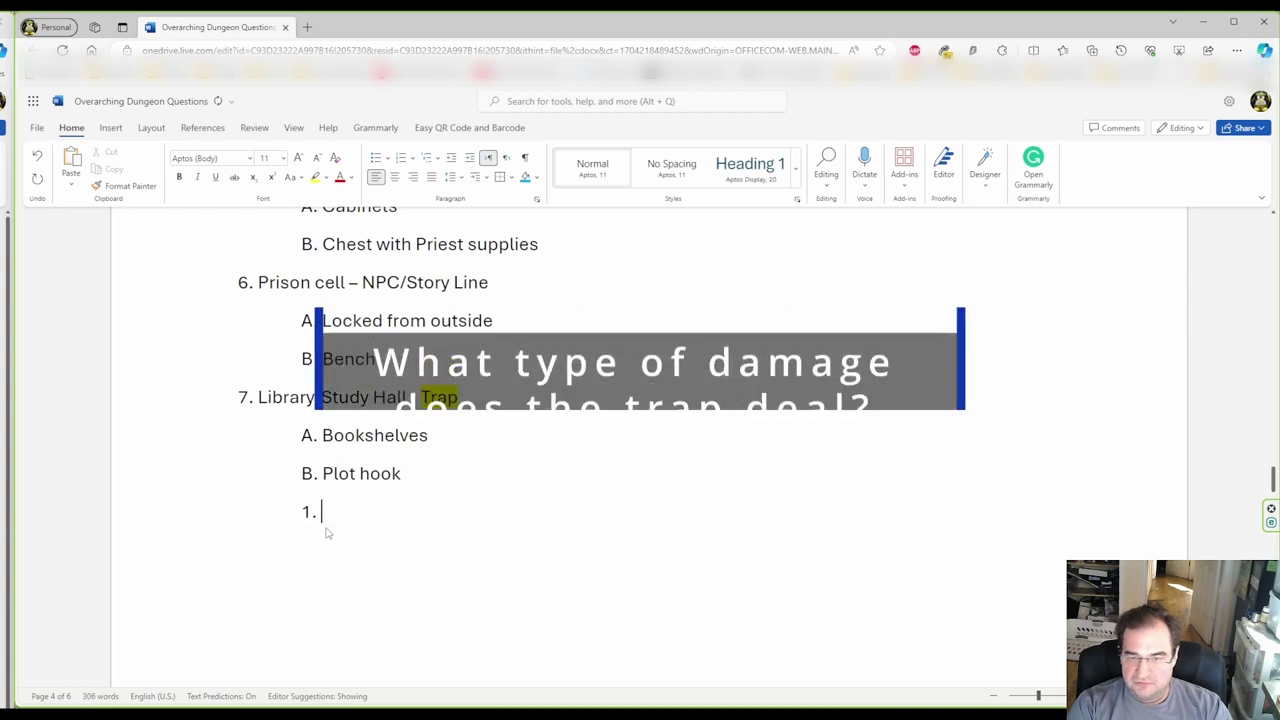
type("What kind of")
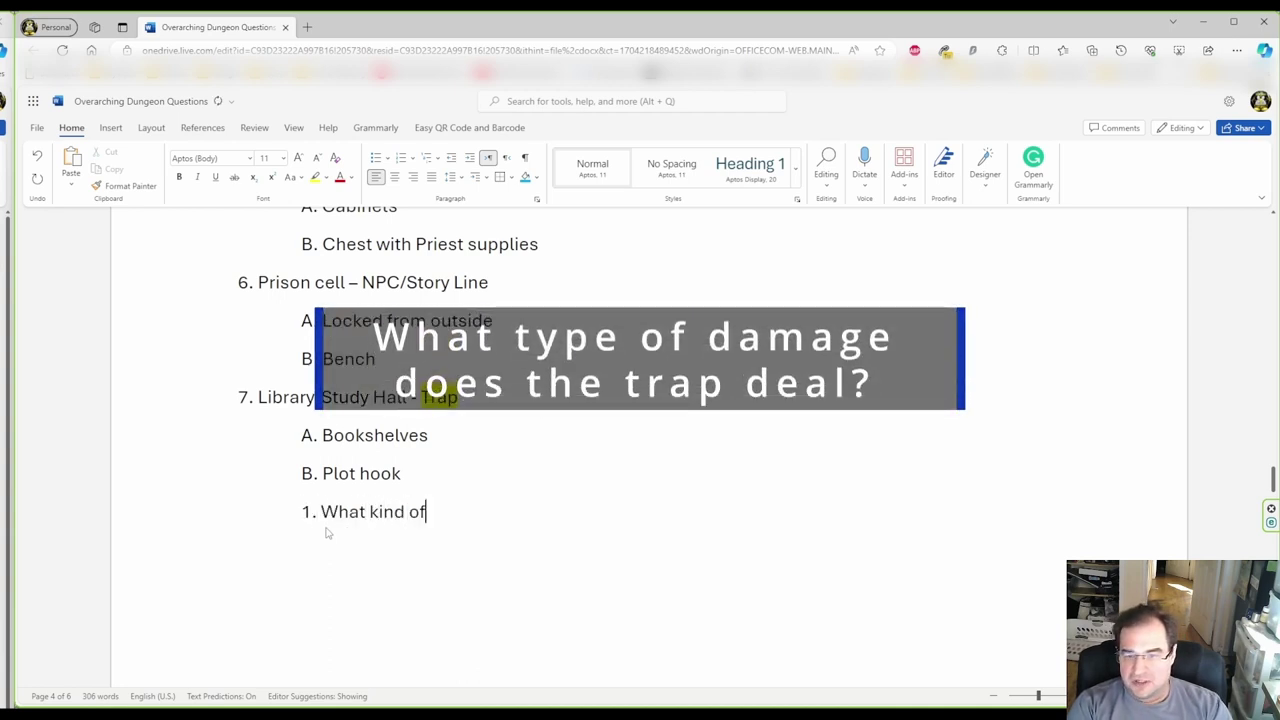
type(" damage ")
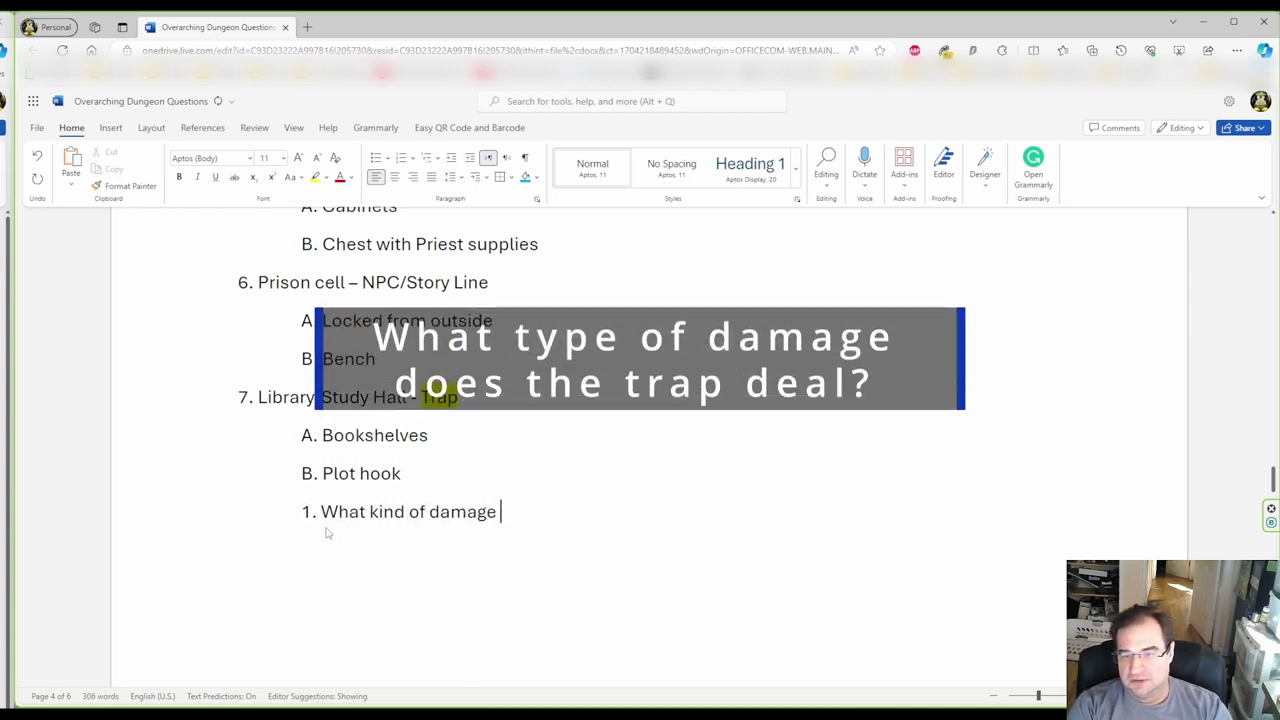
type("does the tr")
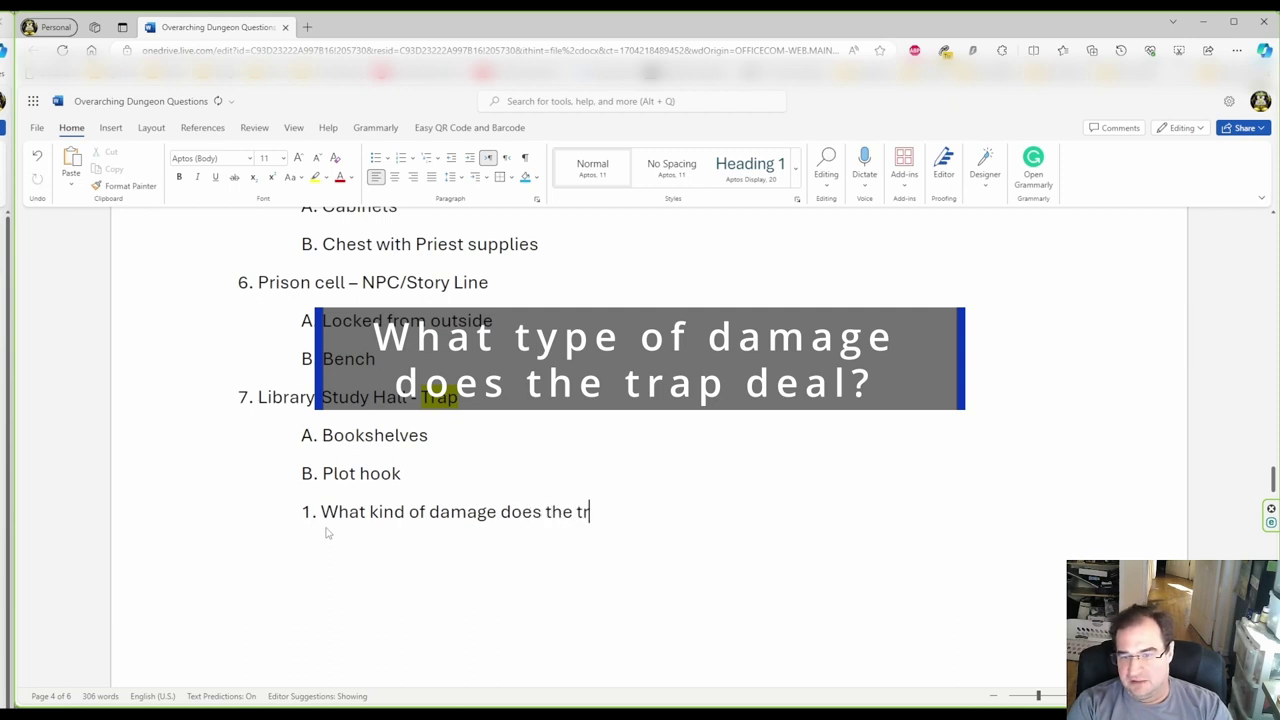
type("ap deal?")
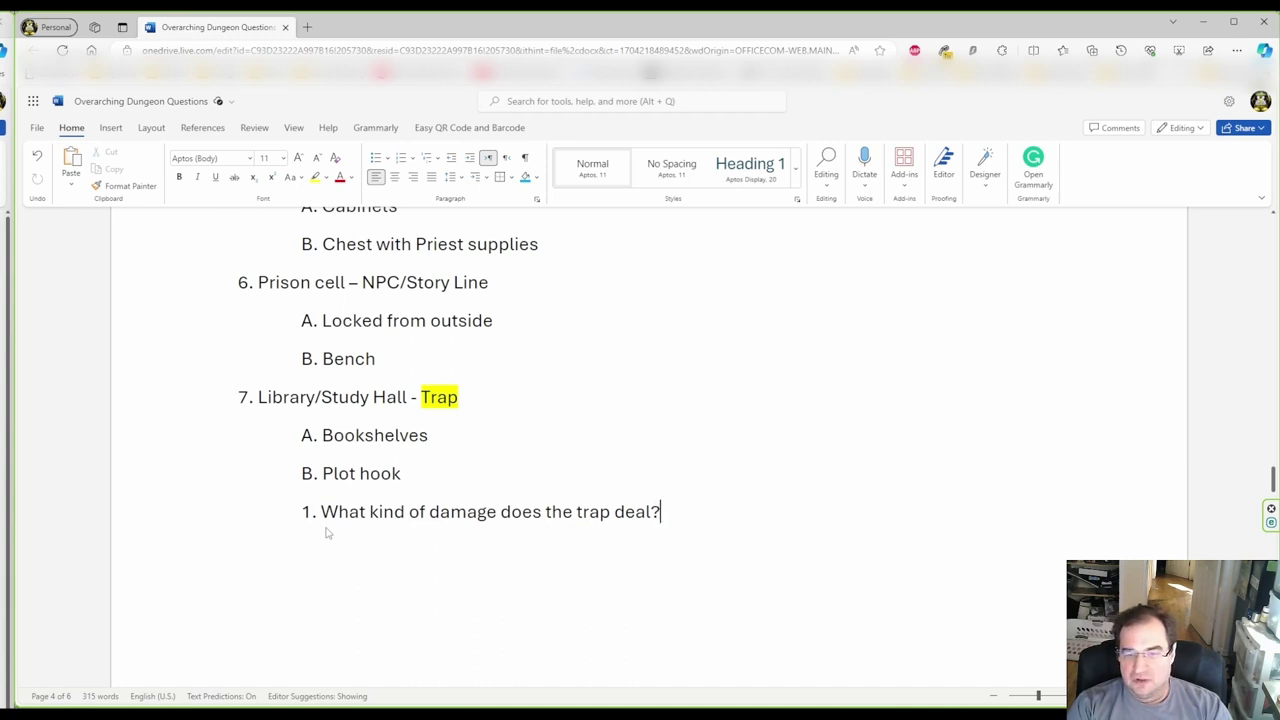
Add the indented answer "Poison" beneath the trap damage question
key("Return")
key("Tab")
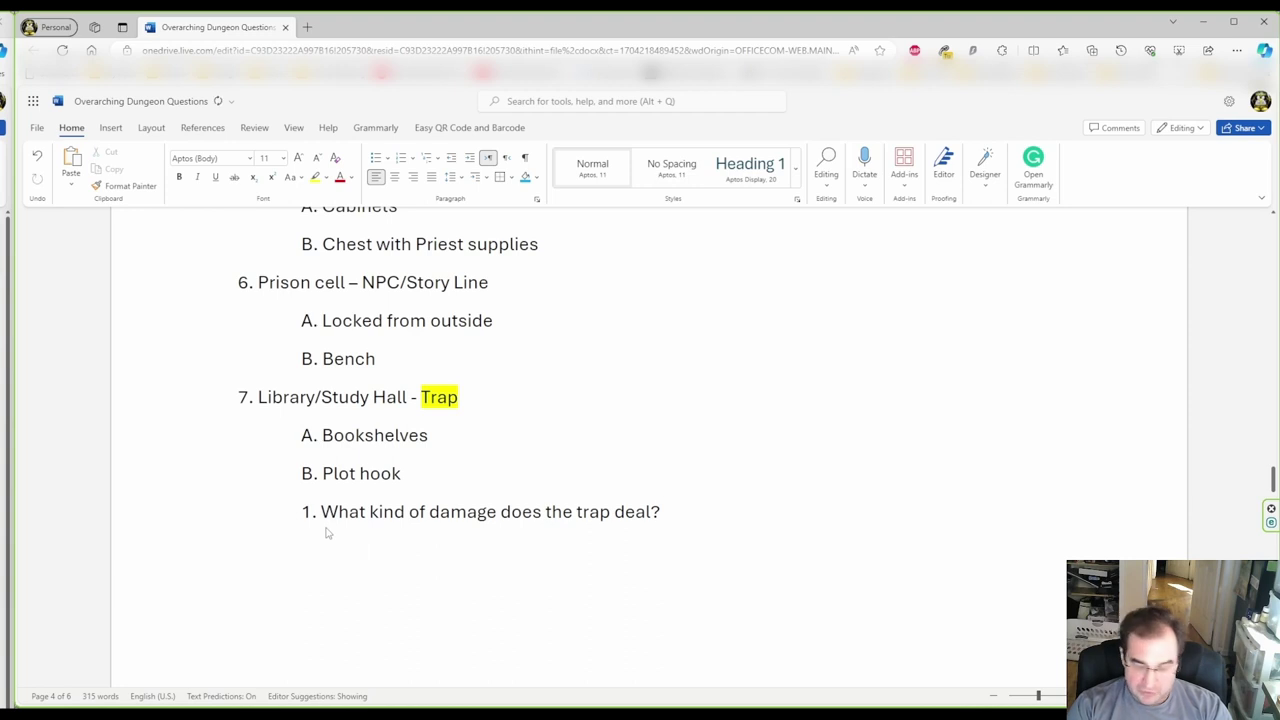
type("Poison")
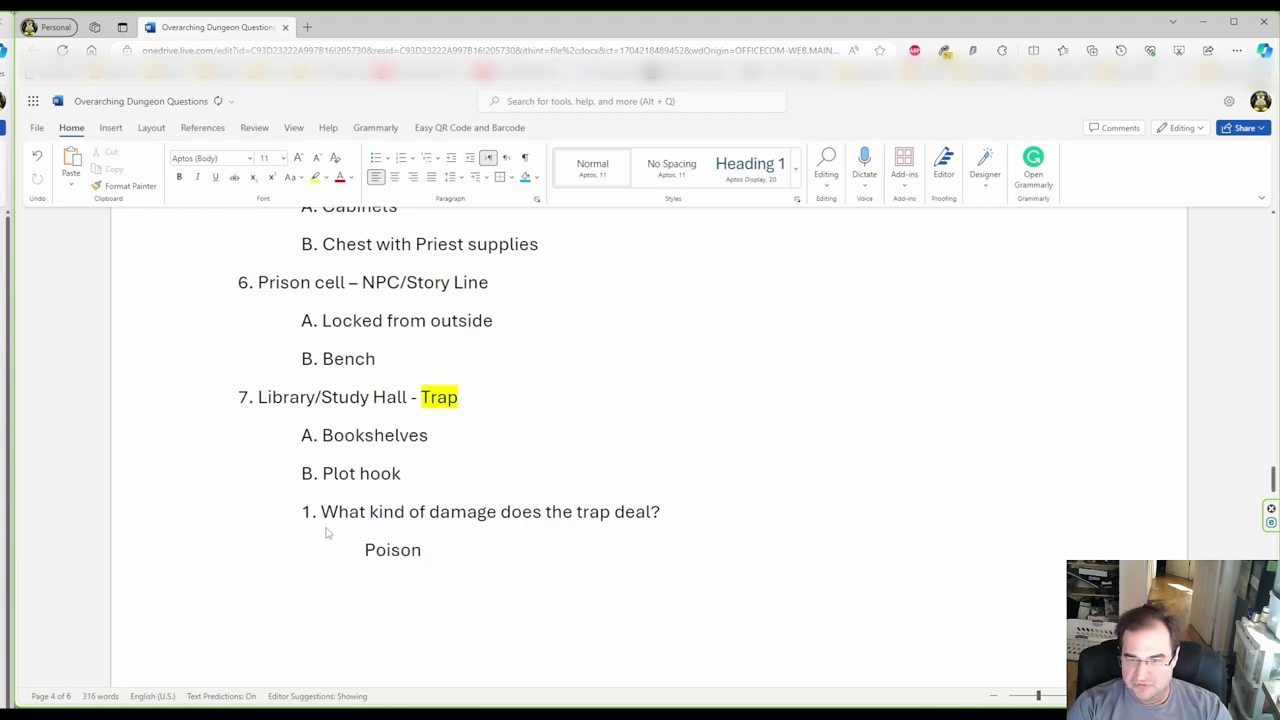
Add the numbered question "2. What kind of condition does the trap set?" below the damage answer
key("Return")
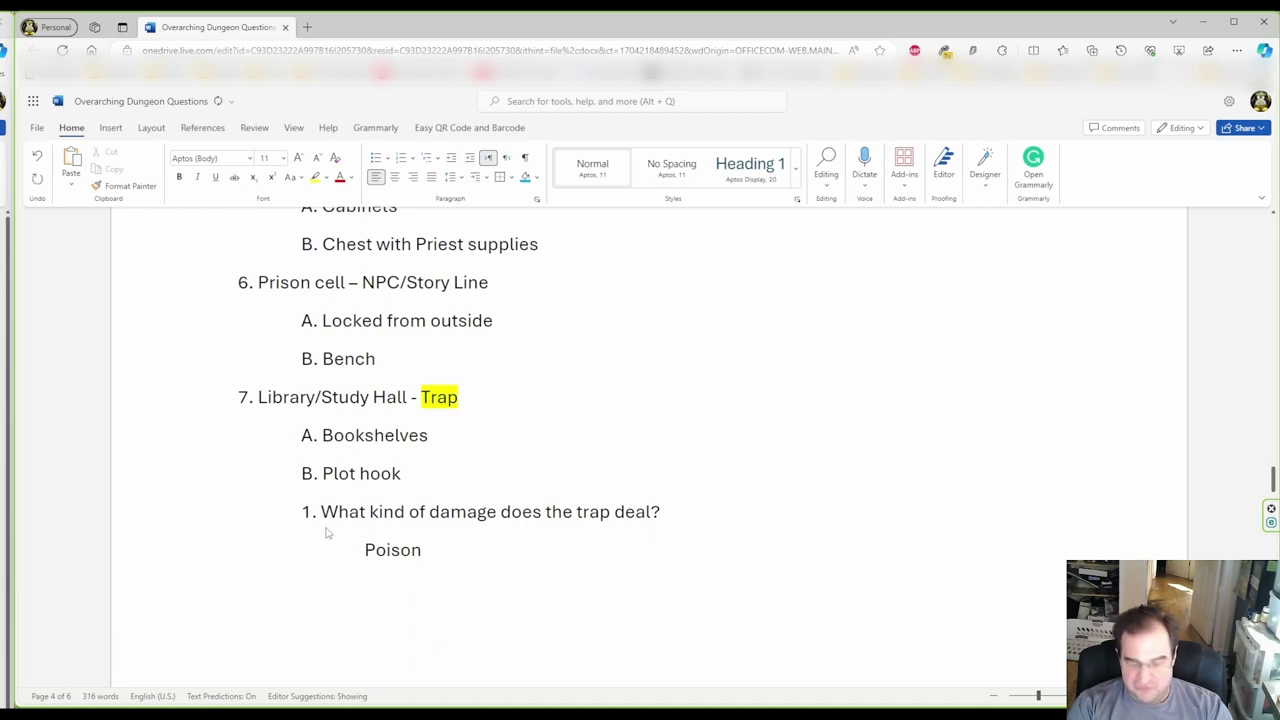
type("2. ")
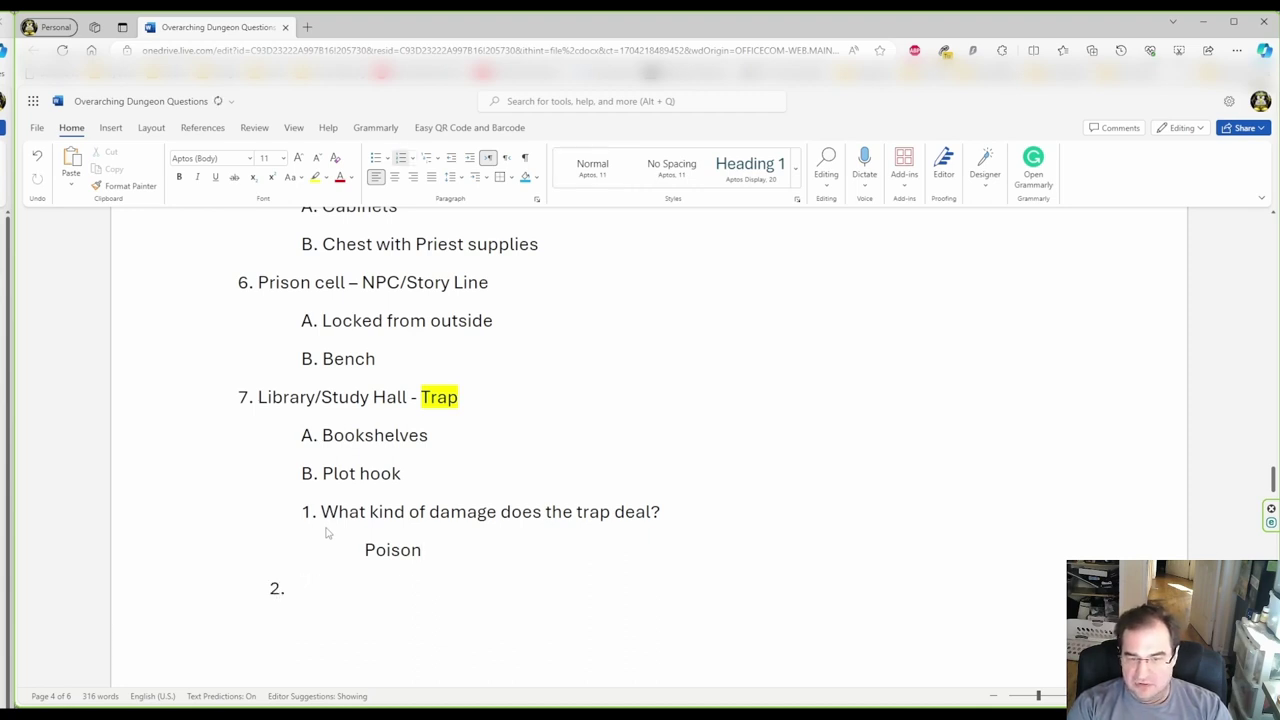
type("Wha")
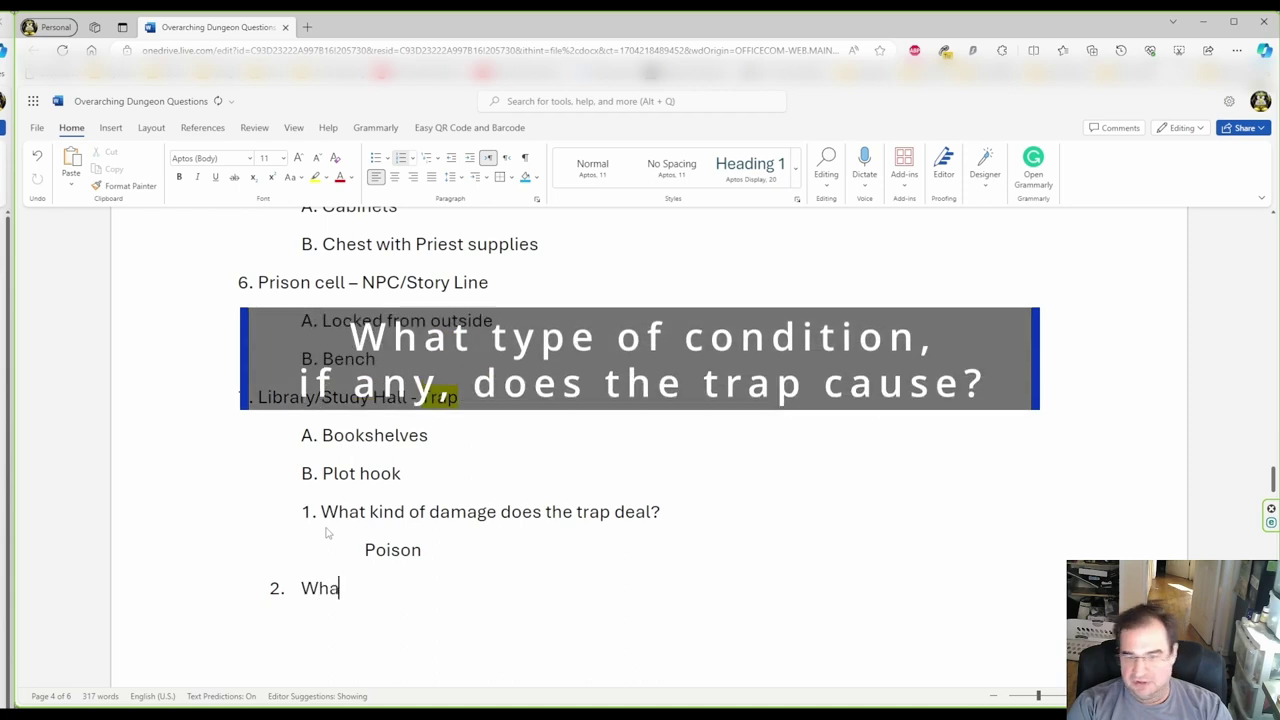
type("t kind of ")
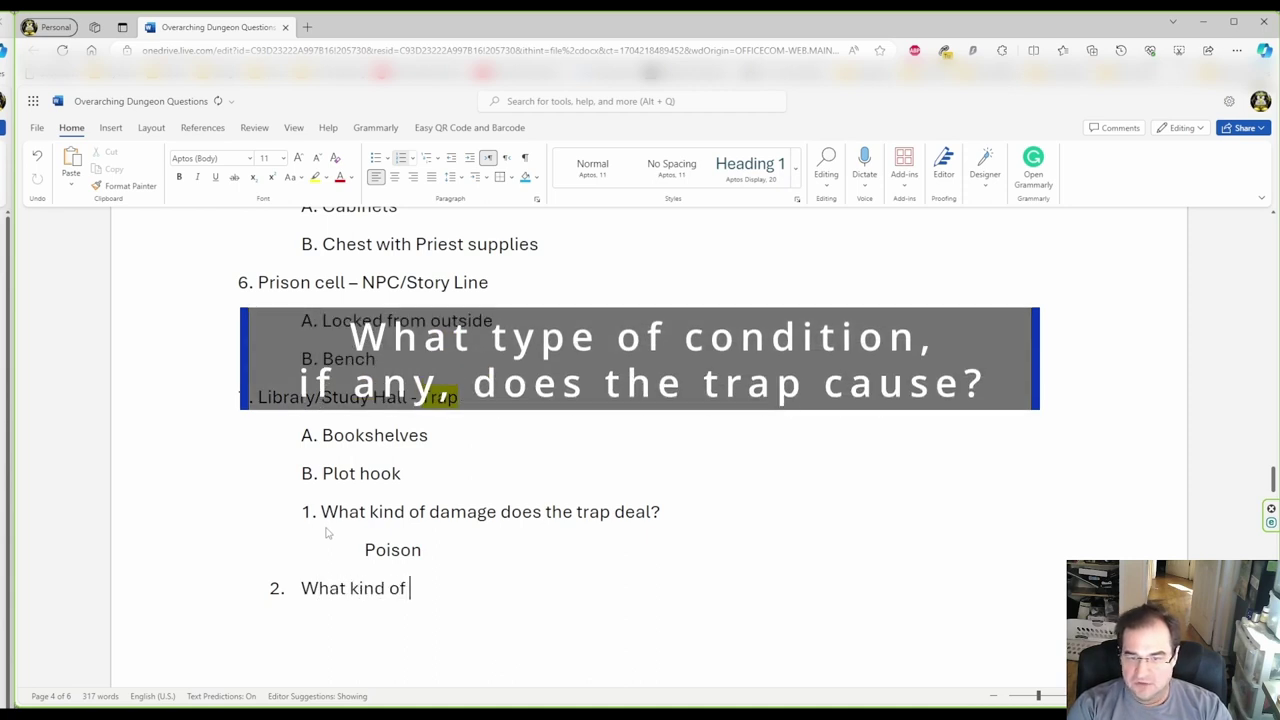
type("condition does ")
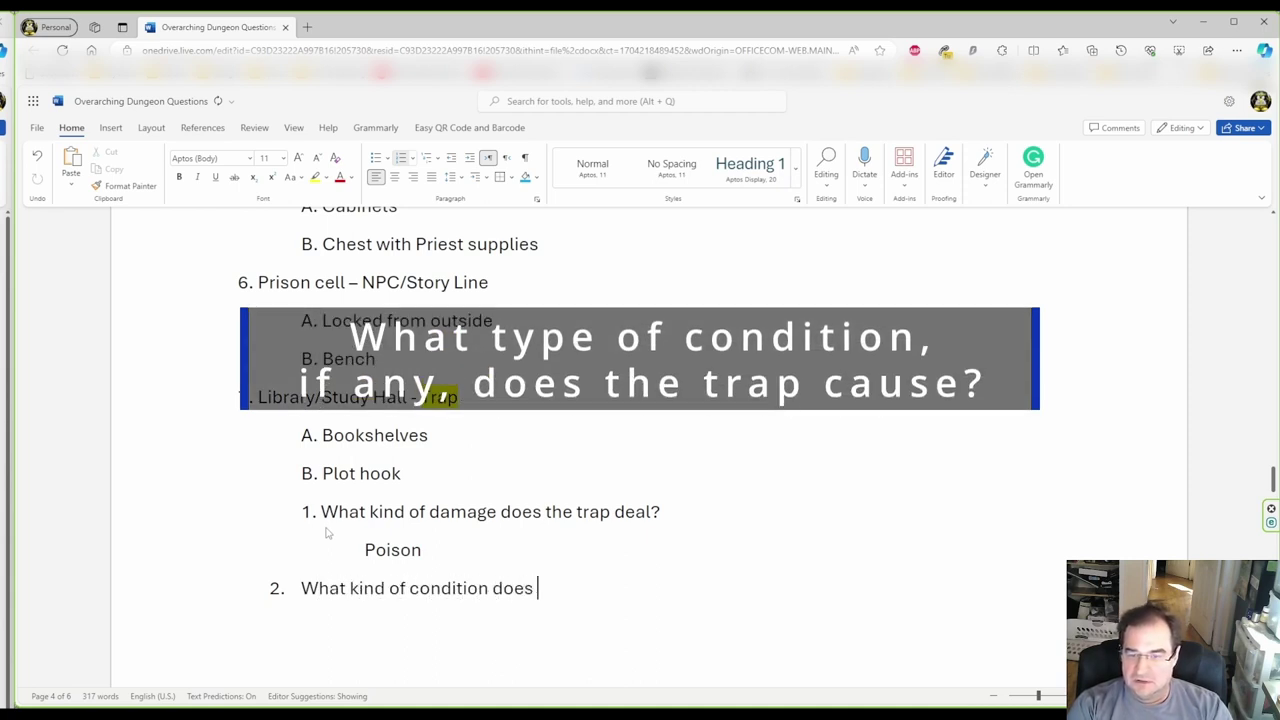
type("the trap set?")
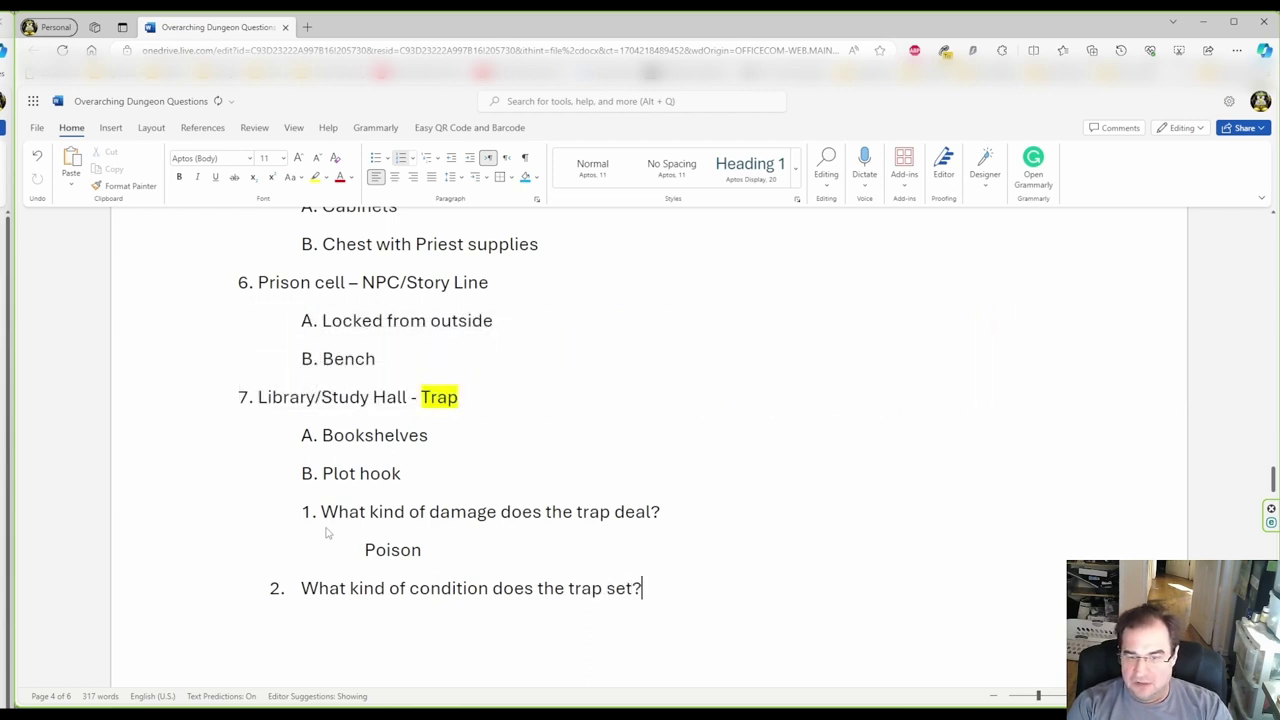
Add the sub-item answer "Poisoned" beneath the trap condition question
key("Return")
key("Tab")
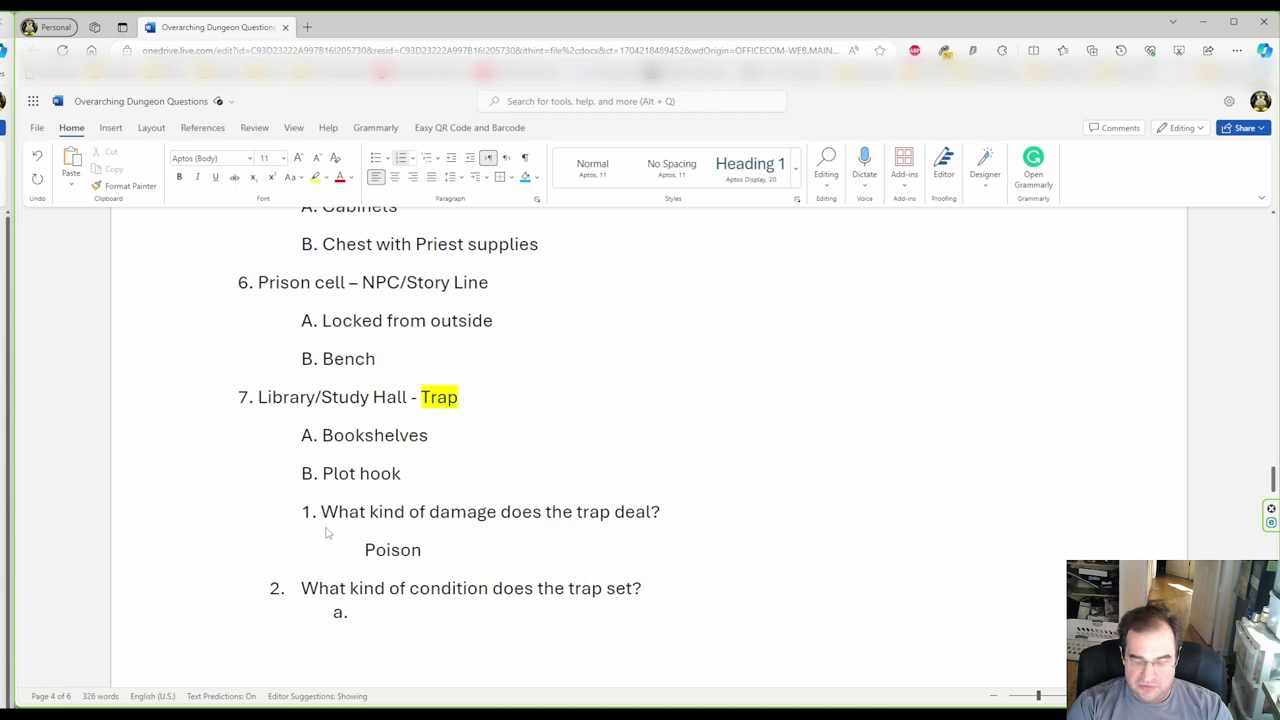
type("Poos")
key("BackSpace")
type("is")
key("BackSpace")
key("BackSpace")
key("BackSpace")
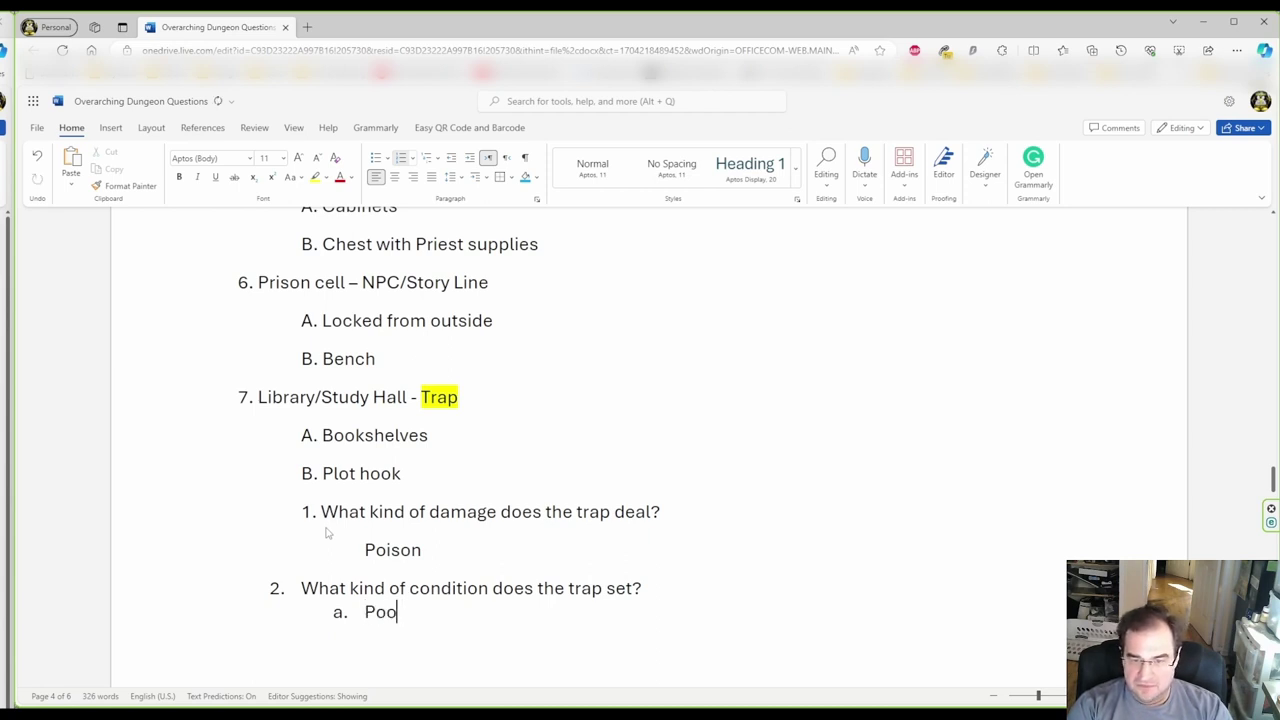
type("is")
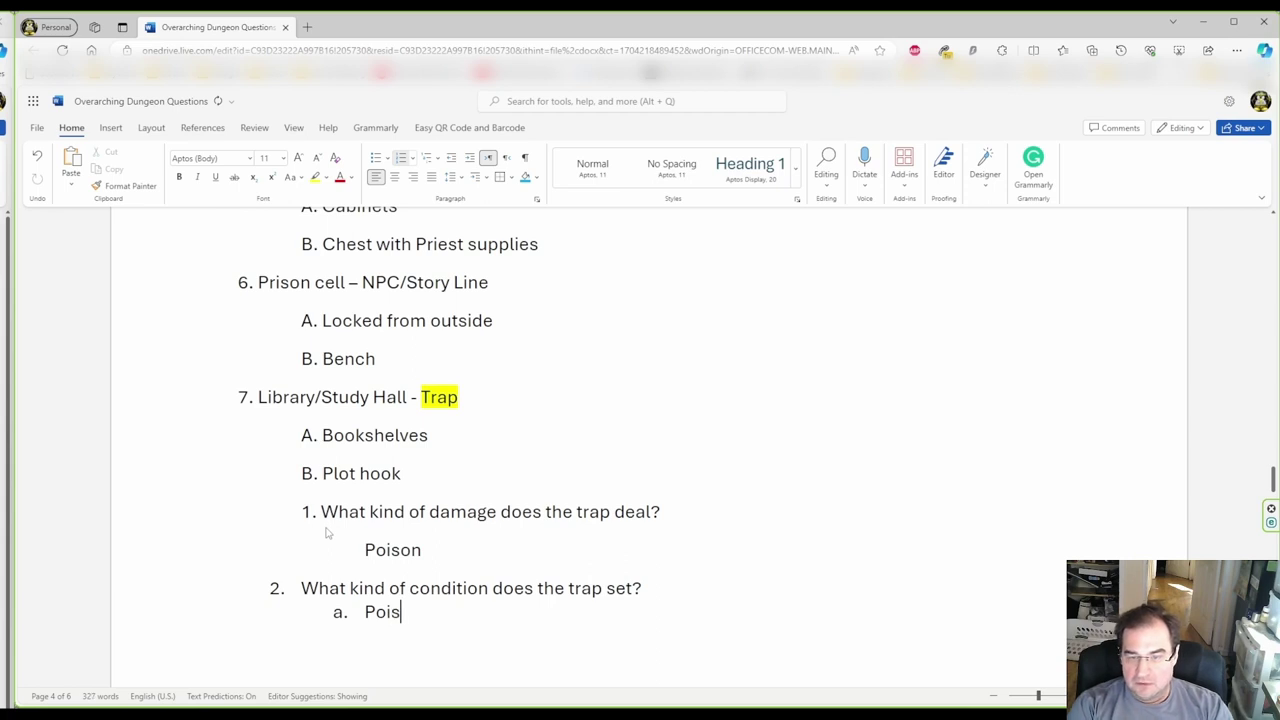
type("oned")
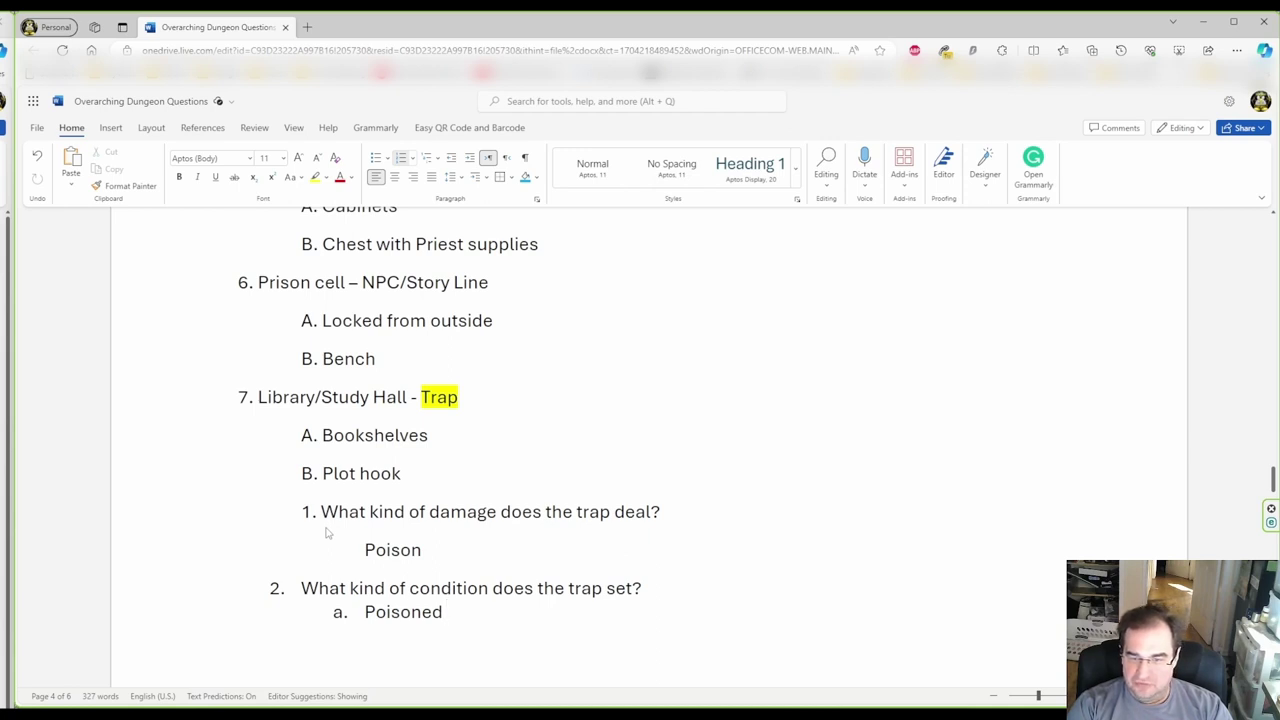
Add question 3, "How is the trap triggered?", with the sub-item answer "Physical trigger"
key("Return")
key("shift+Tab")
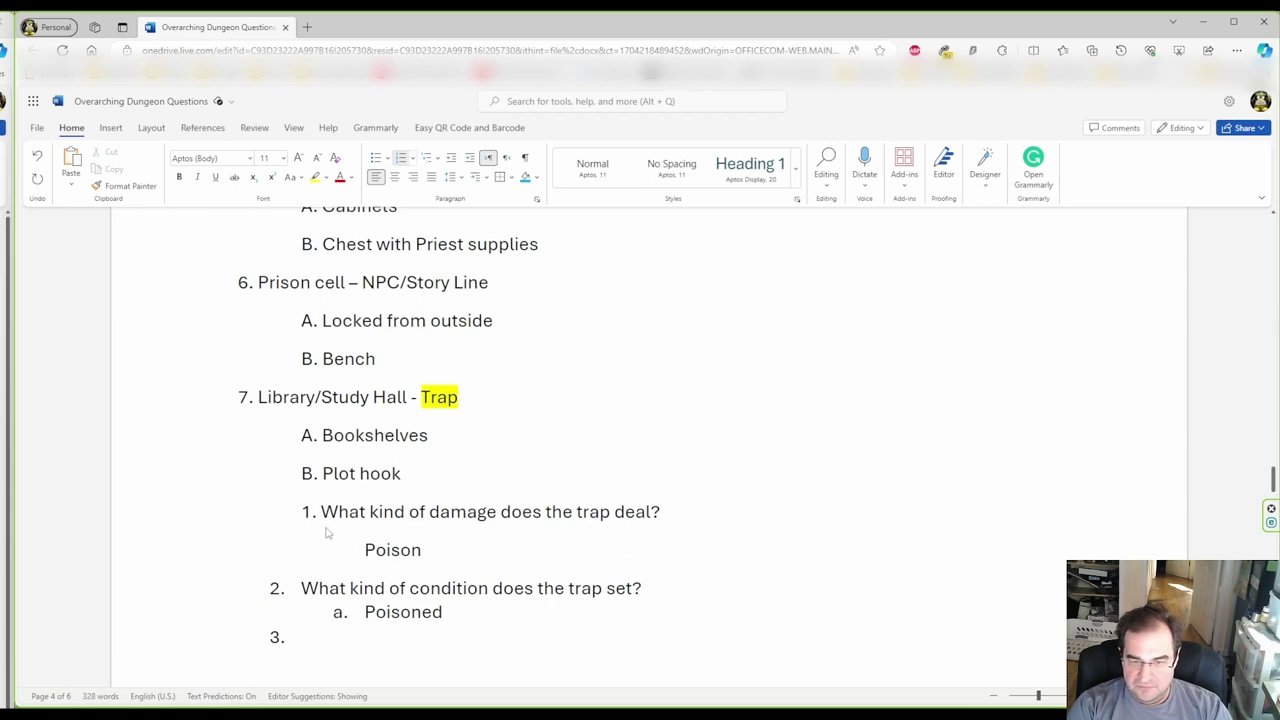
type("How is the")
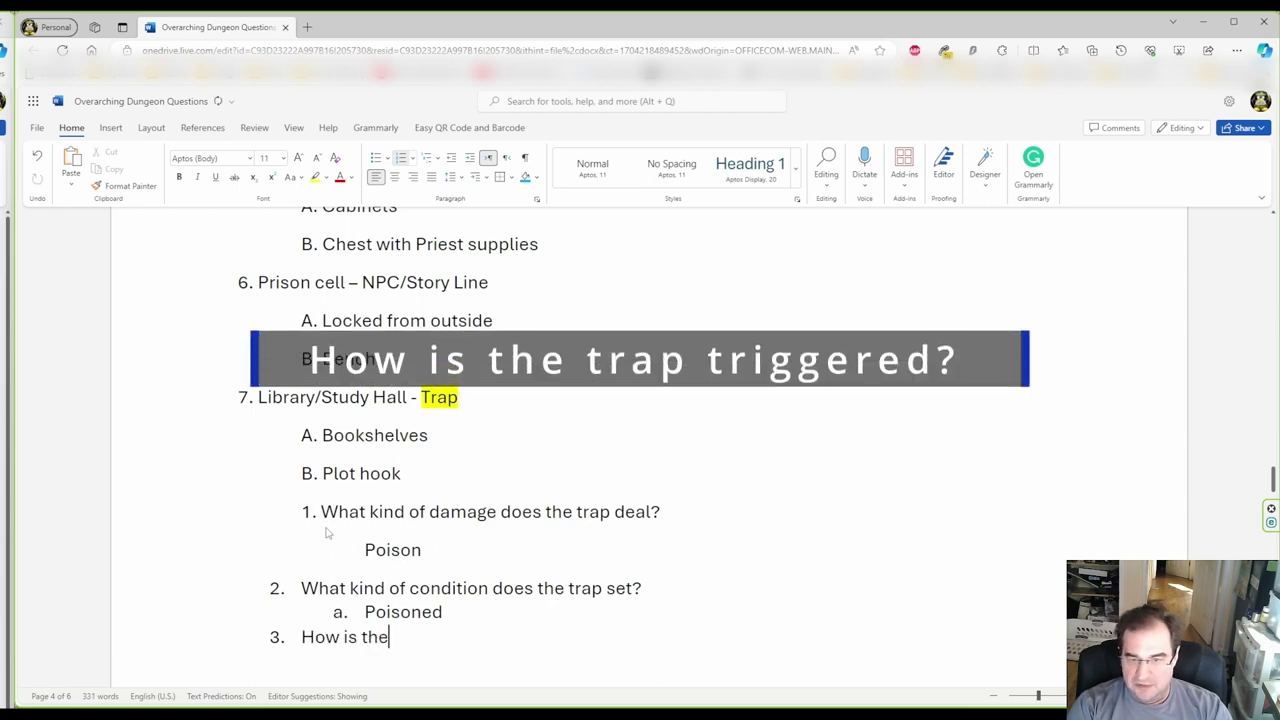
type(" trap triggered?")
key("Return")
key("Tab")
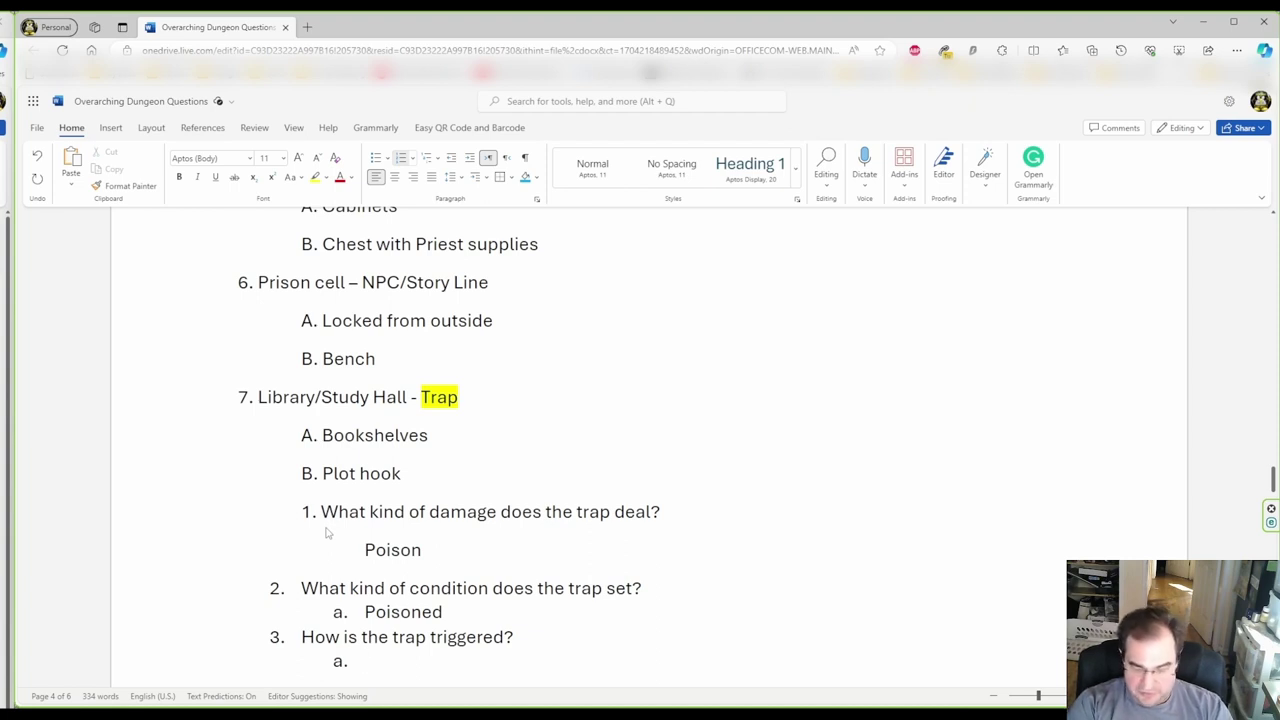
type("Physical")
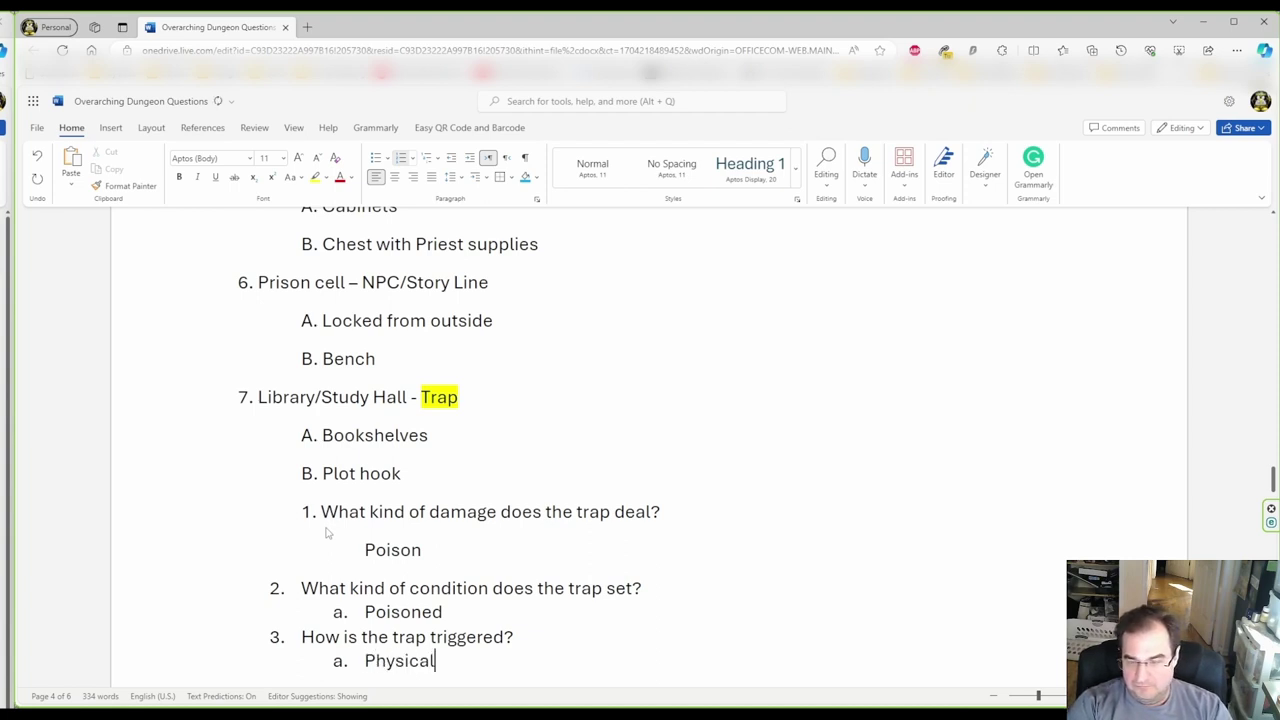
type(" trigger")
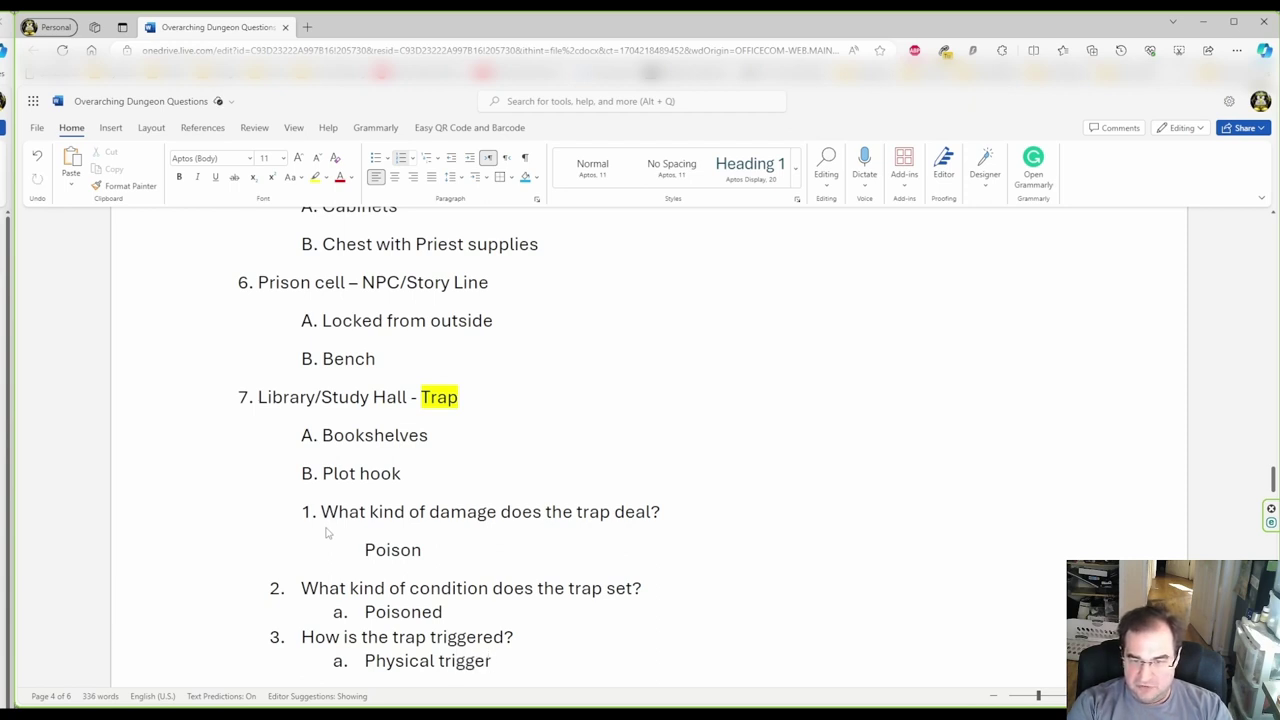
Add the numbered question "4. How can the trap be detected?" below the physical trigger answer
key("Return")
key("BackSpace")
key("BackSpace")
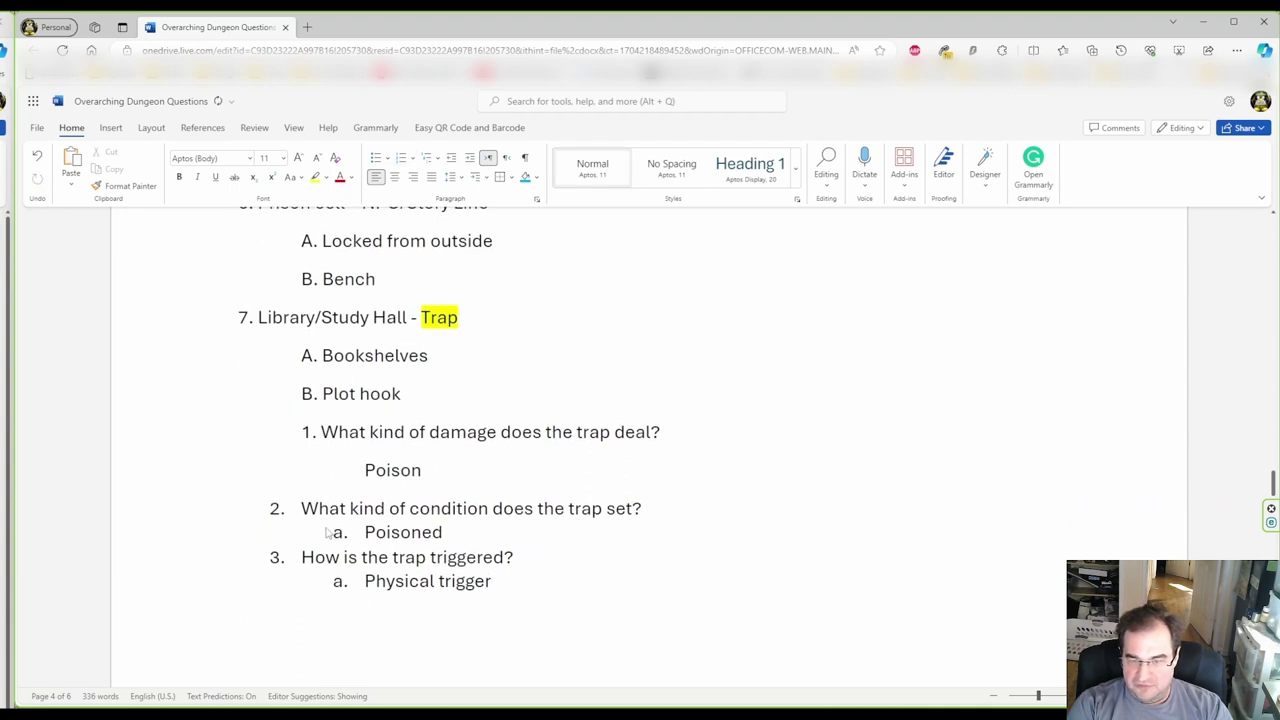
key("Return")
key("shift+Tab")
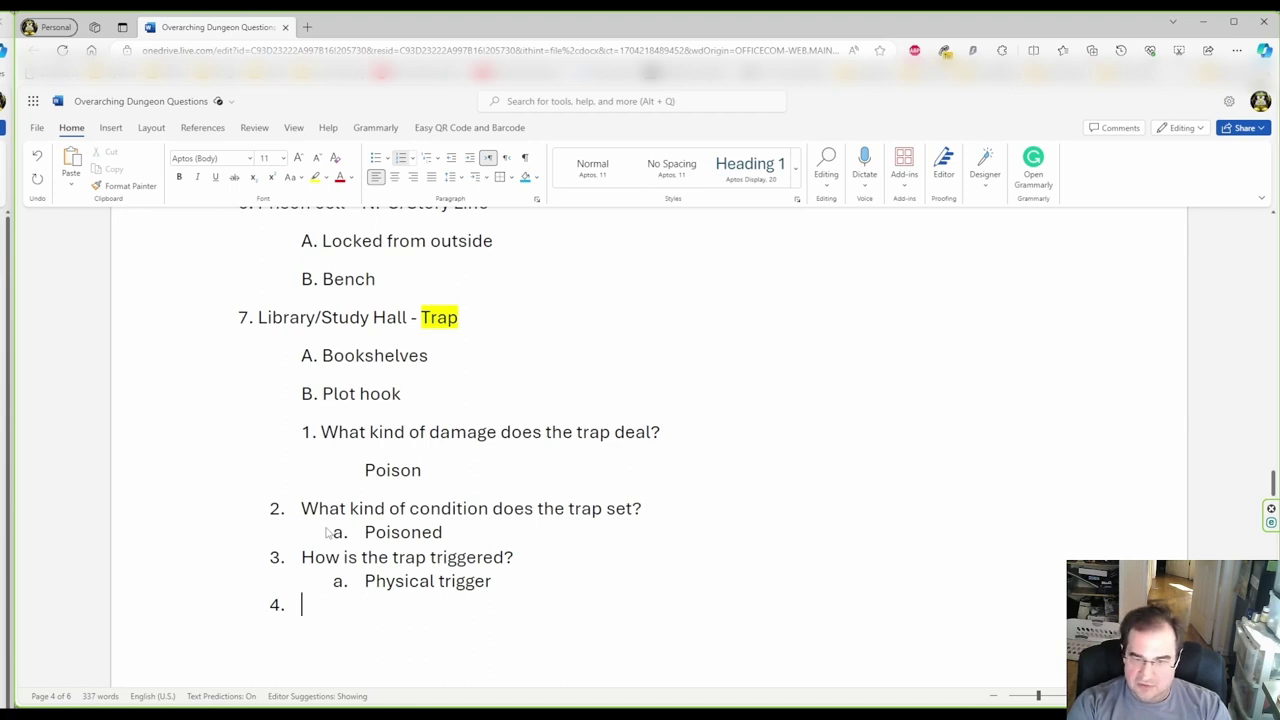
type("How ca")
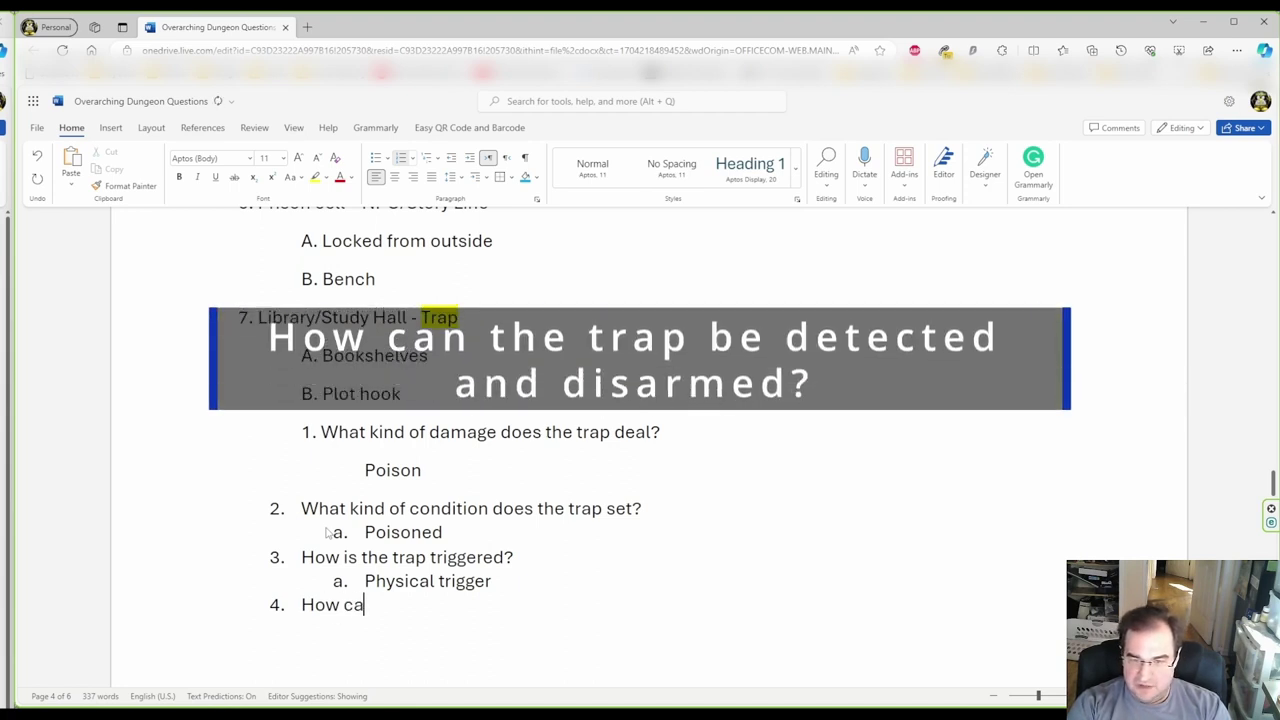
type("n the trap be")
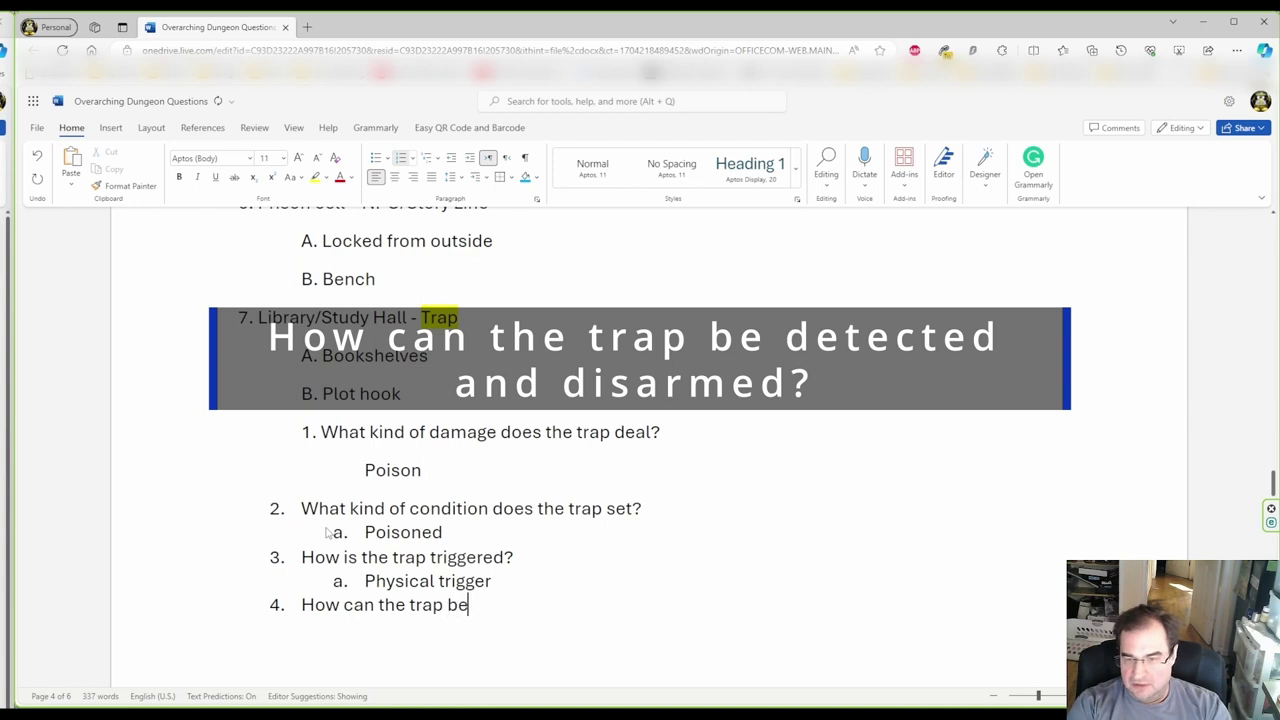
type(" detected")
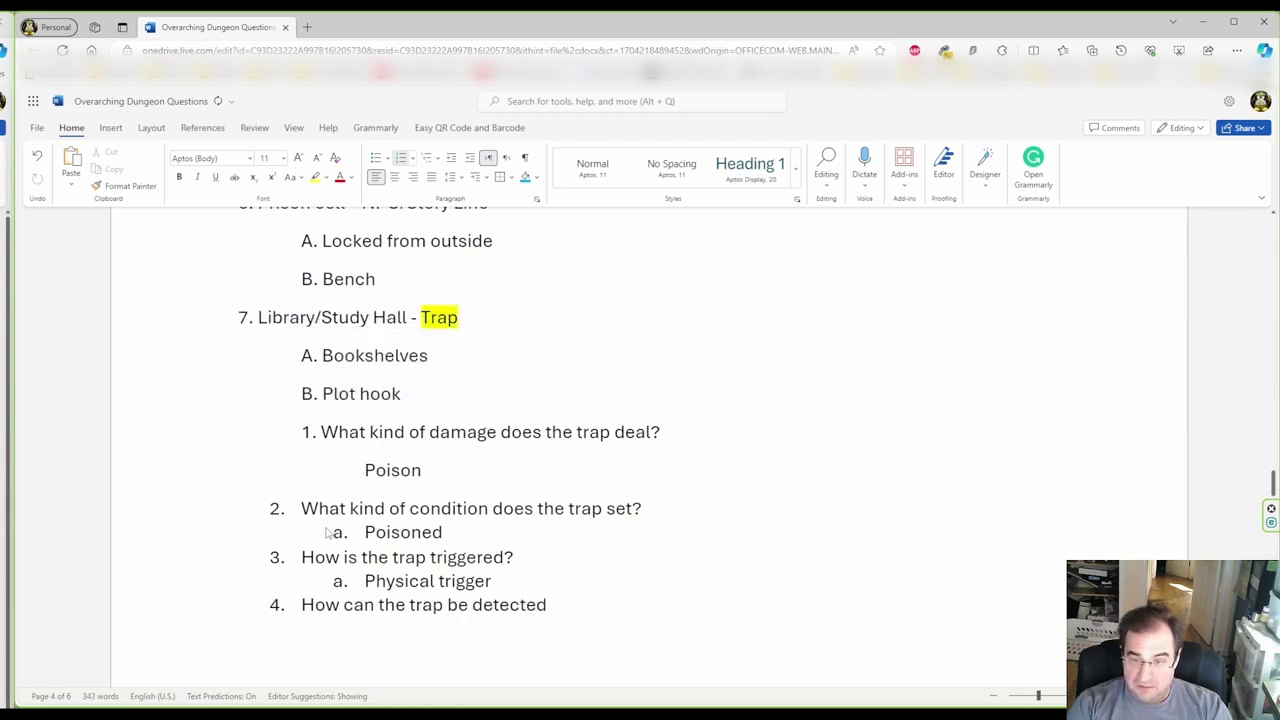
type("?")
Add the sub-item answer "Physical or magical means" beneath the trap detection question
key("Return")
key("Tab")
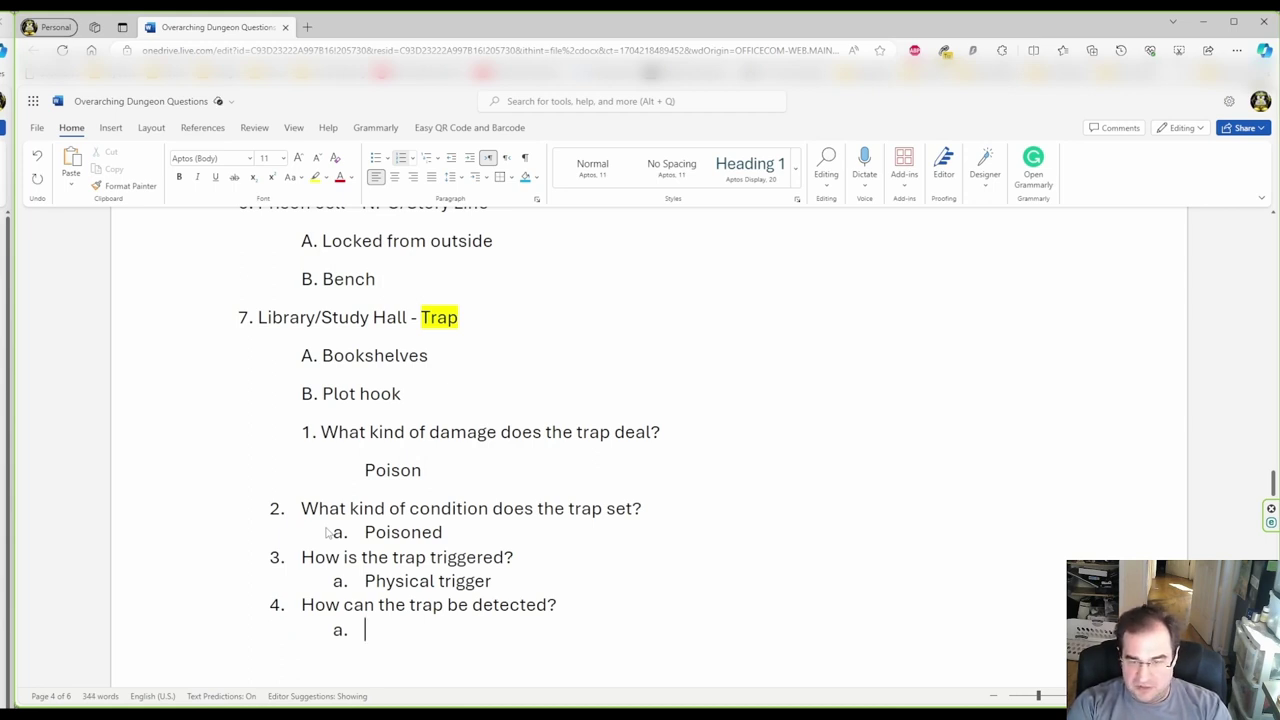
type("P")
key("BackSpace")
type("Phy")
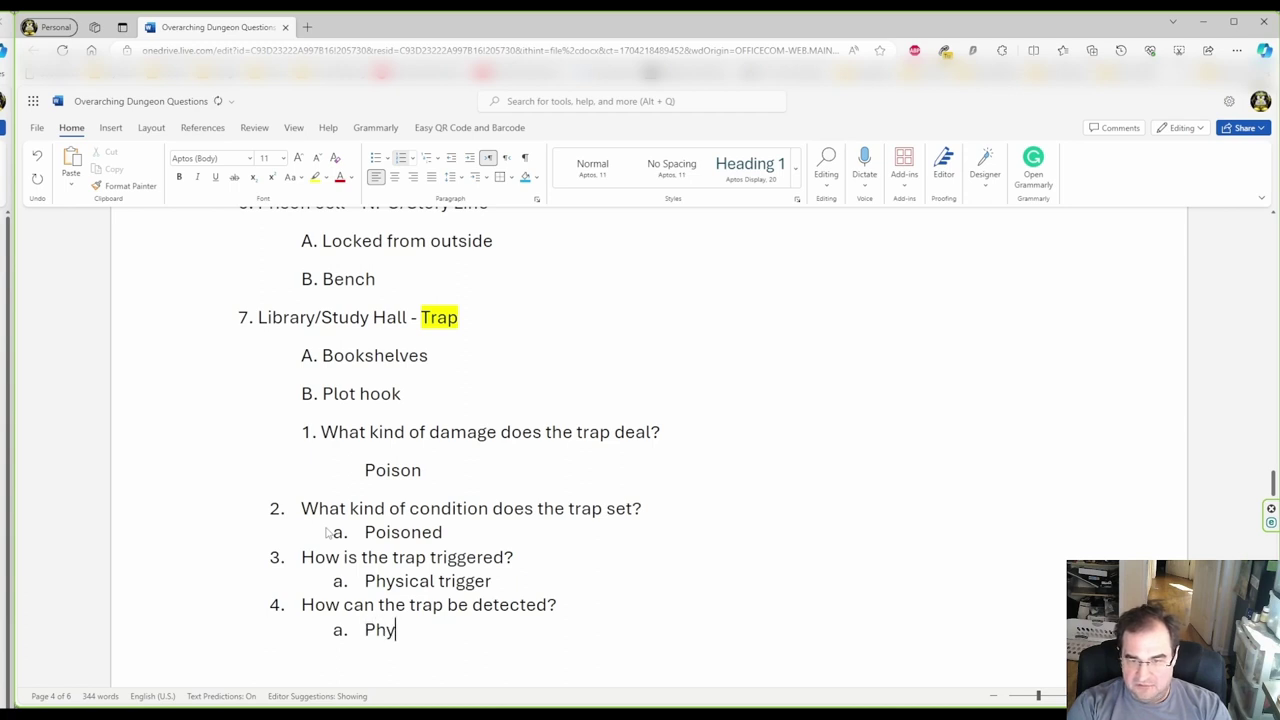
type("sical or ma")
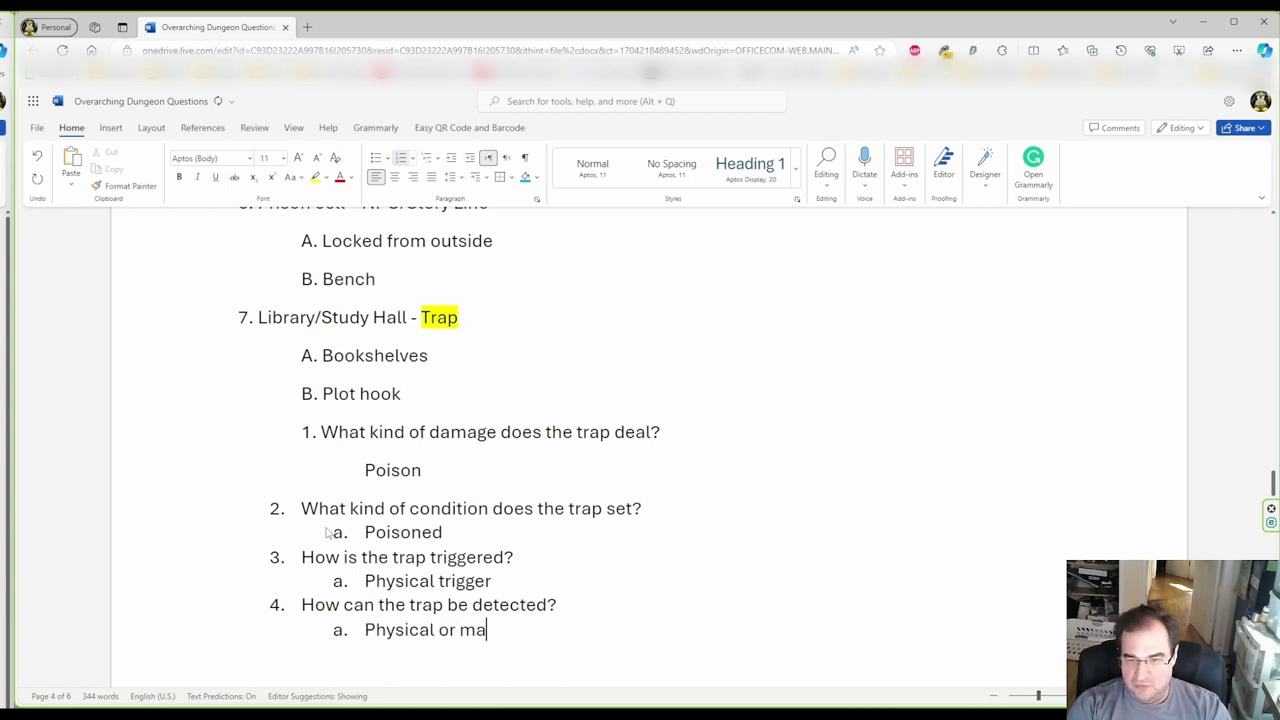
type("gical means")
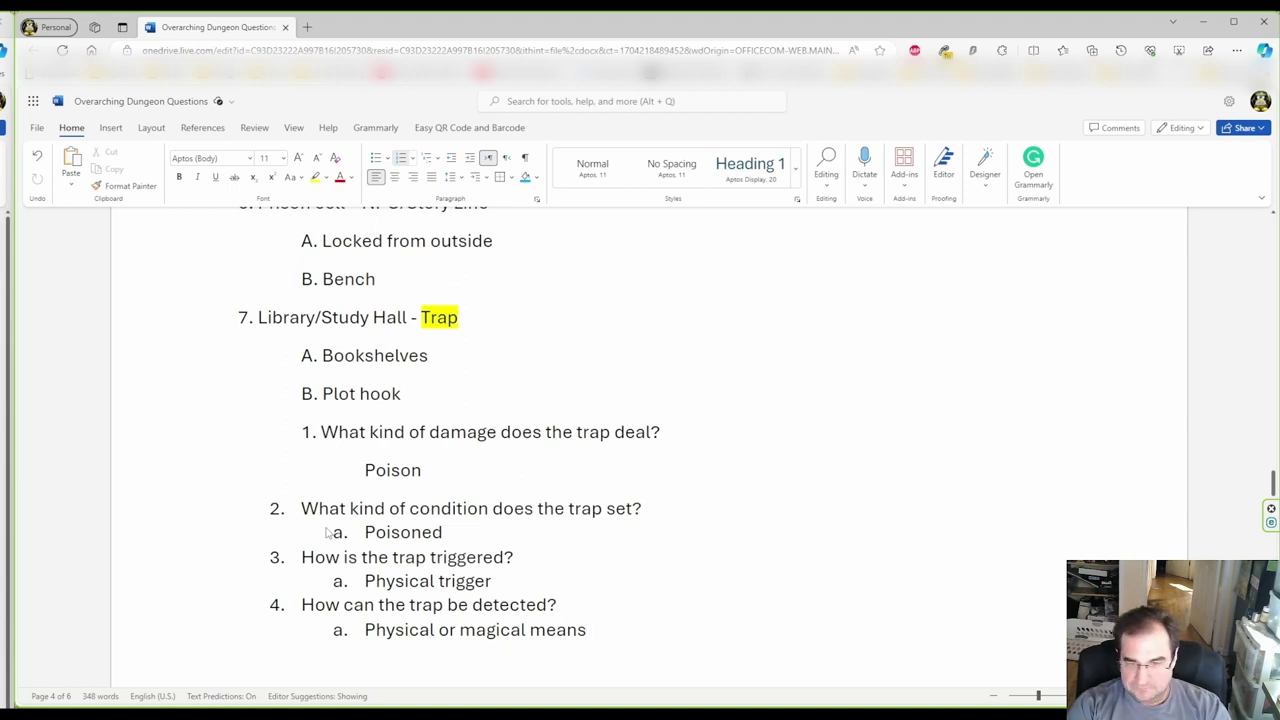
Add question 5, "How many times can the trap go off?", with the sub-item answer "Once"
key("Return")
key("shift+Tab")
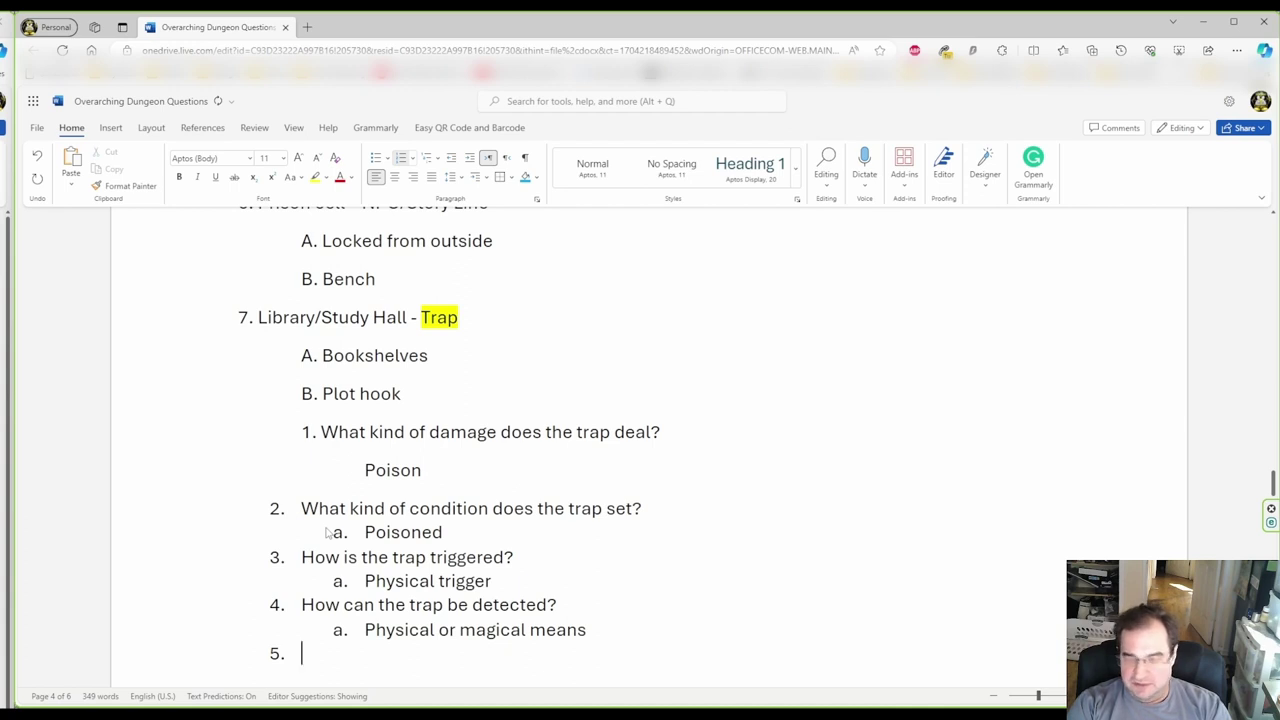
type("How ")
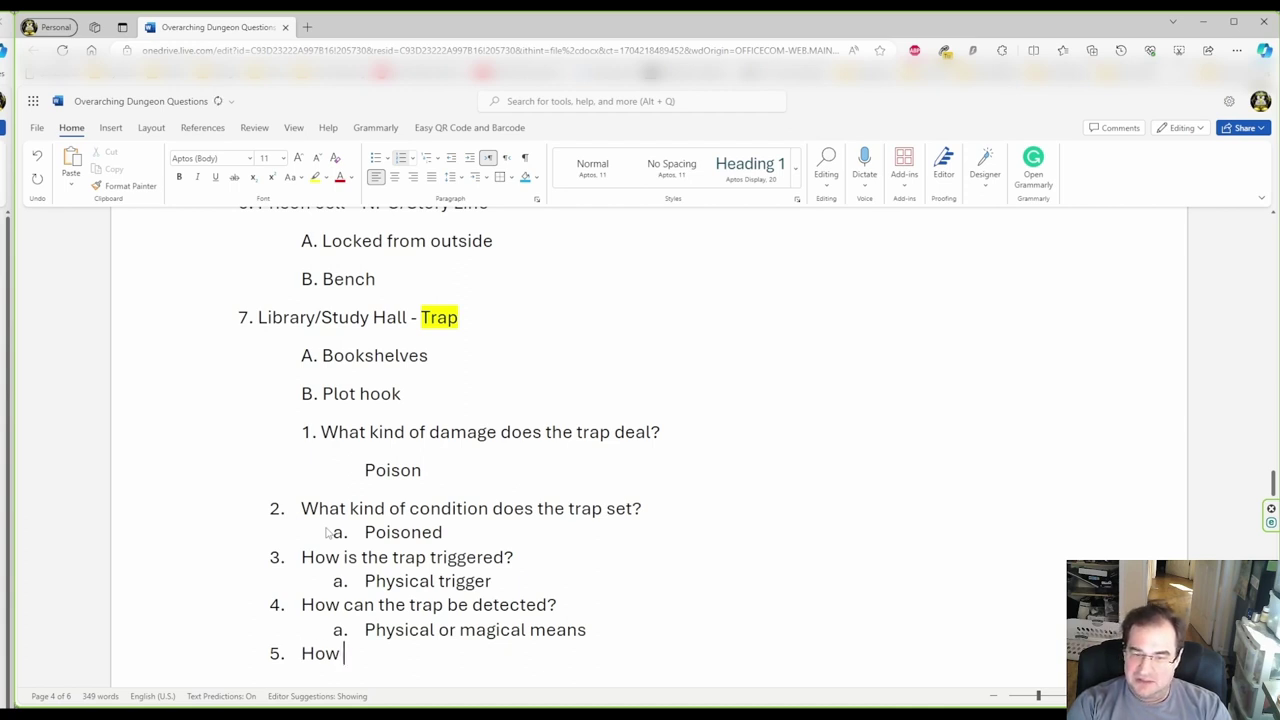
type("many times")
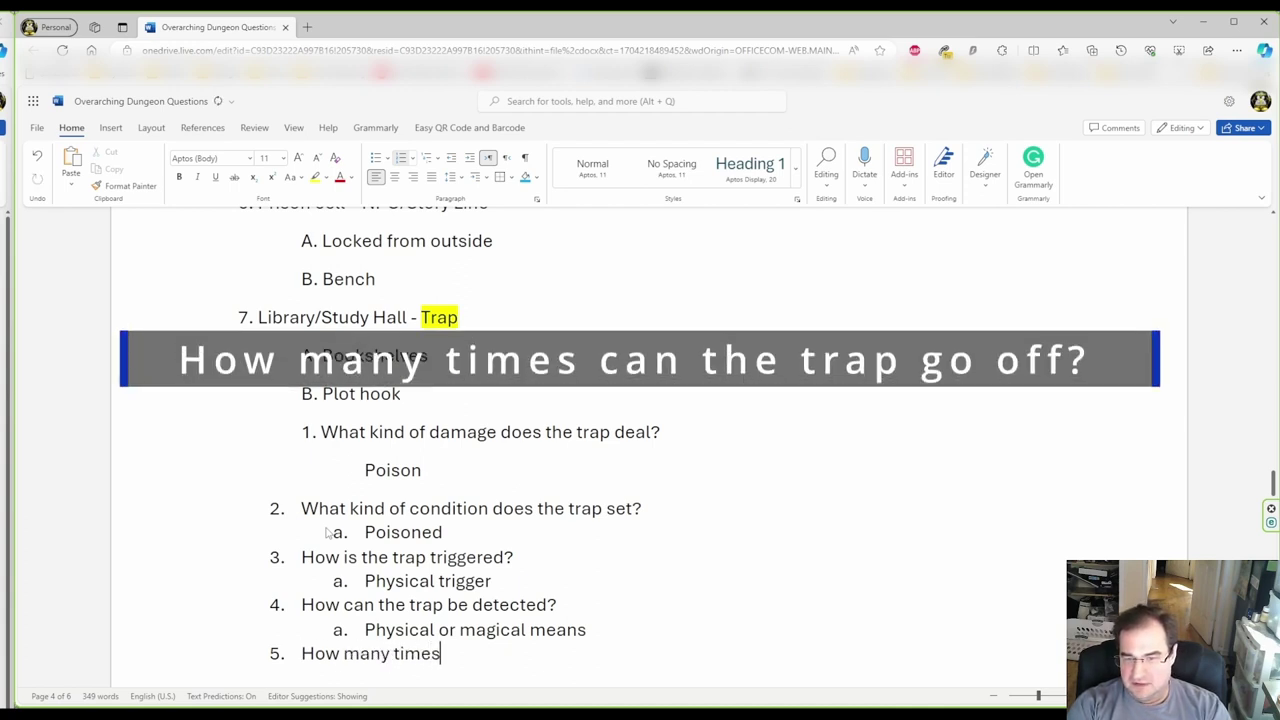
type(" can the tr")
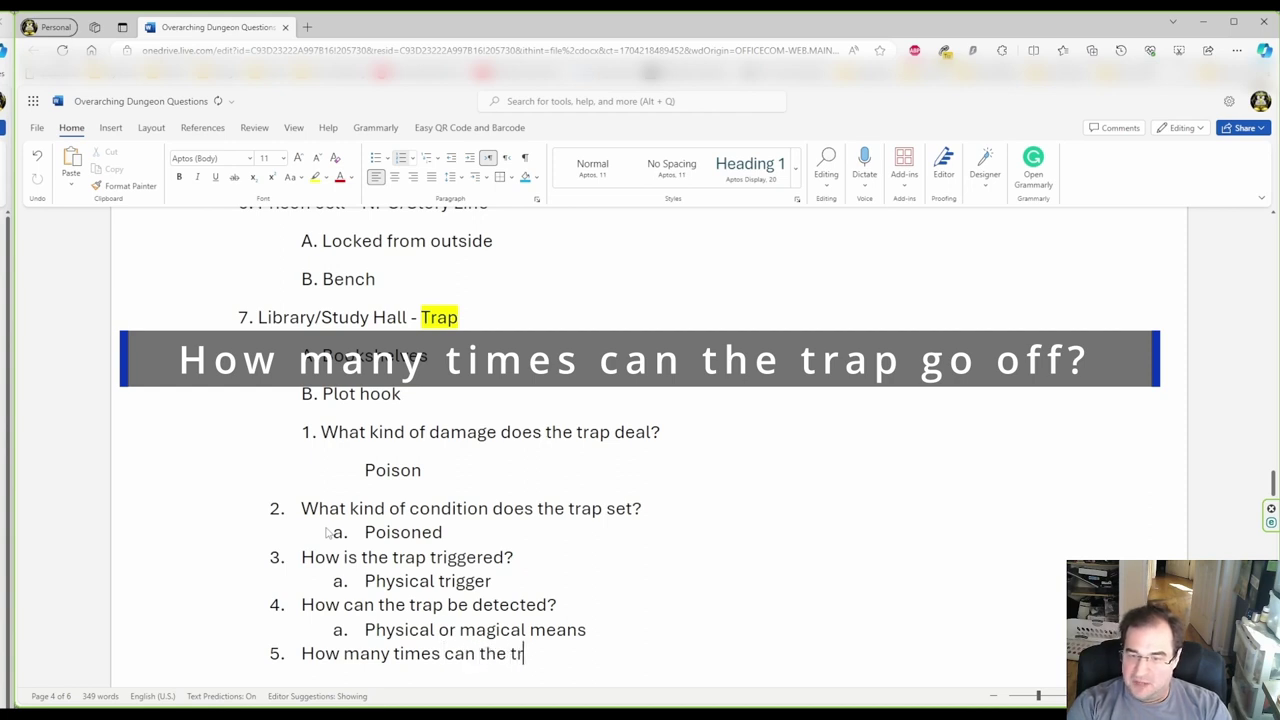
type("ap go of")
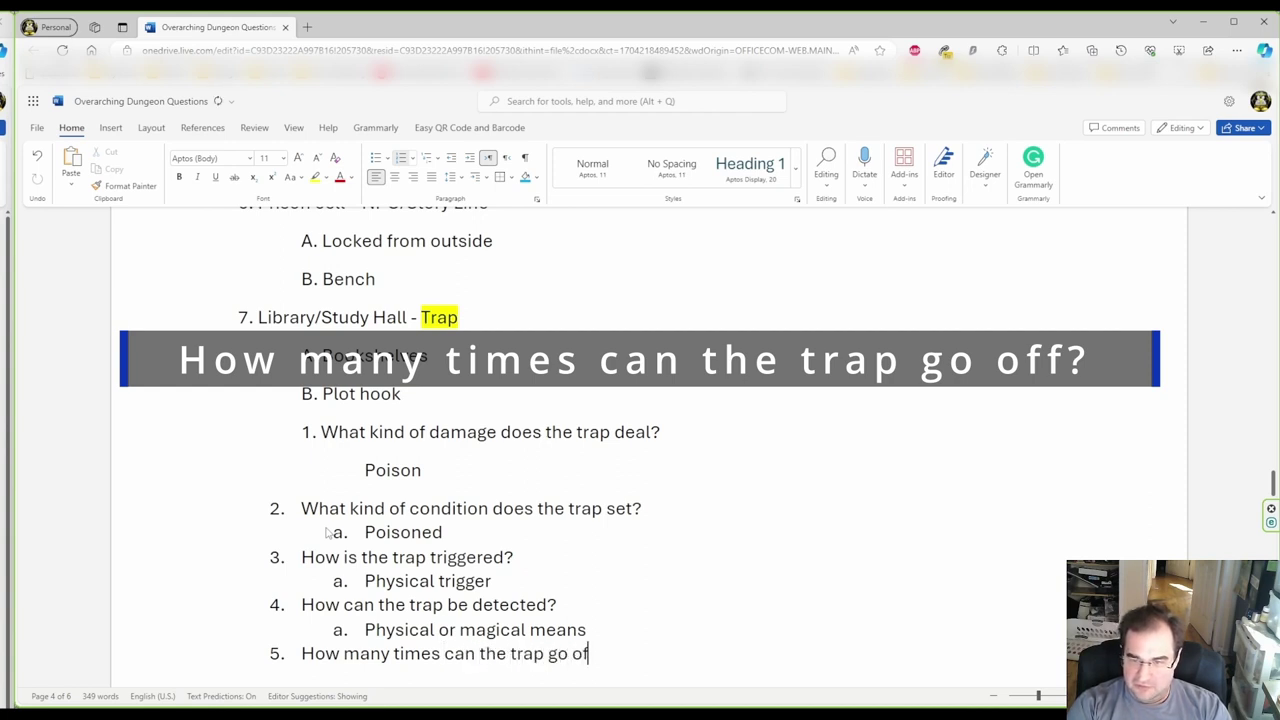
type("f?")
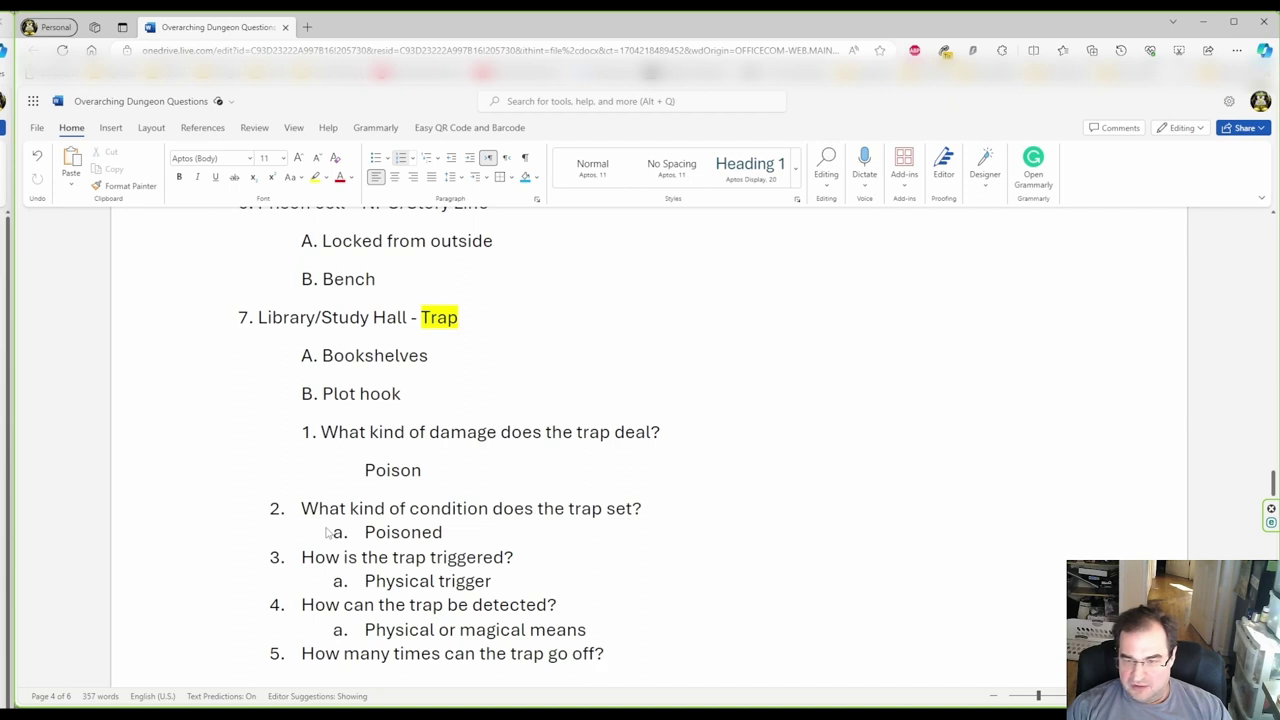
key("Return")
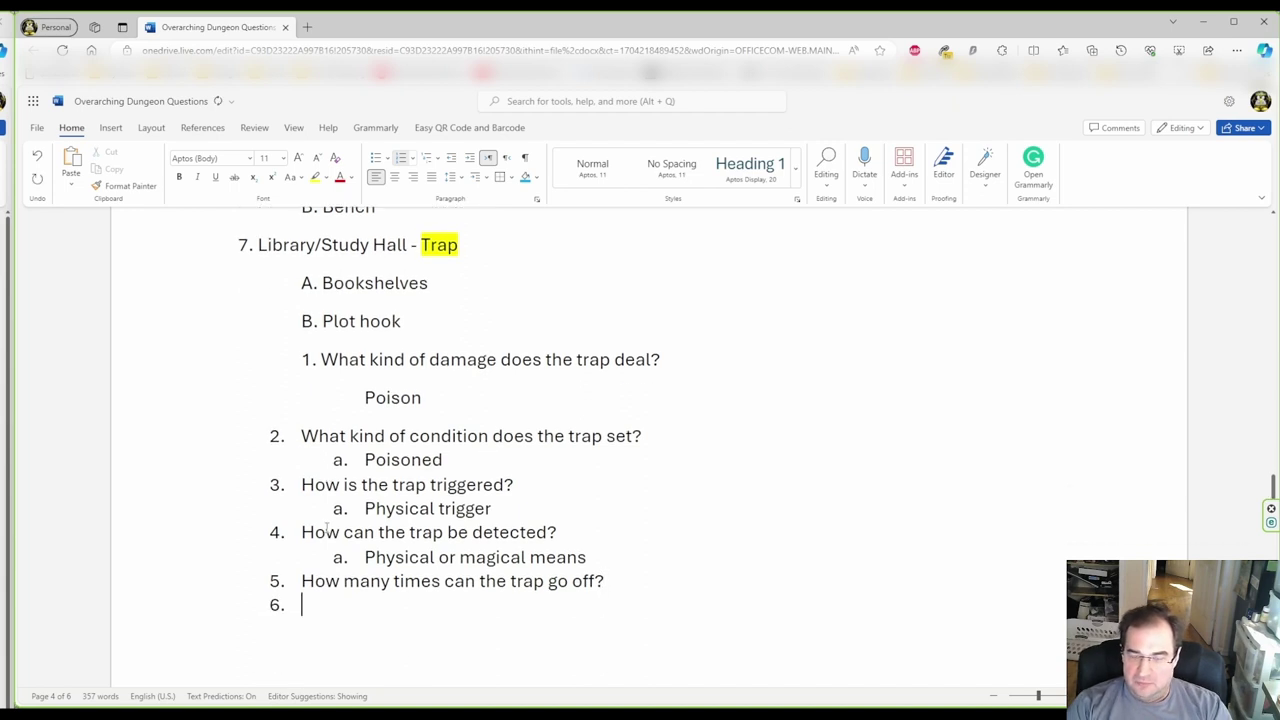
key("Tab")
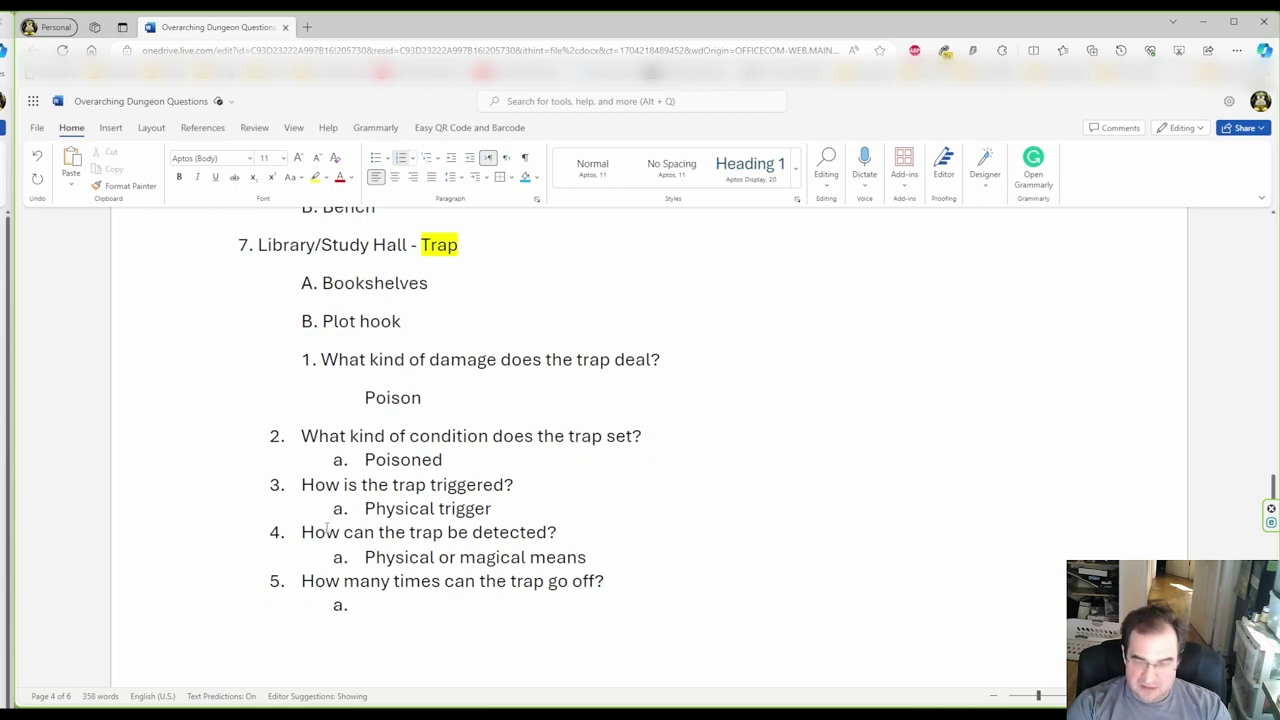
type("Once")
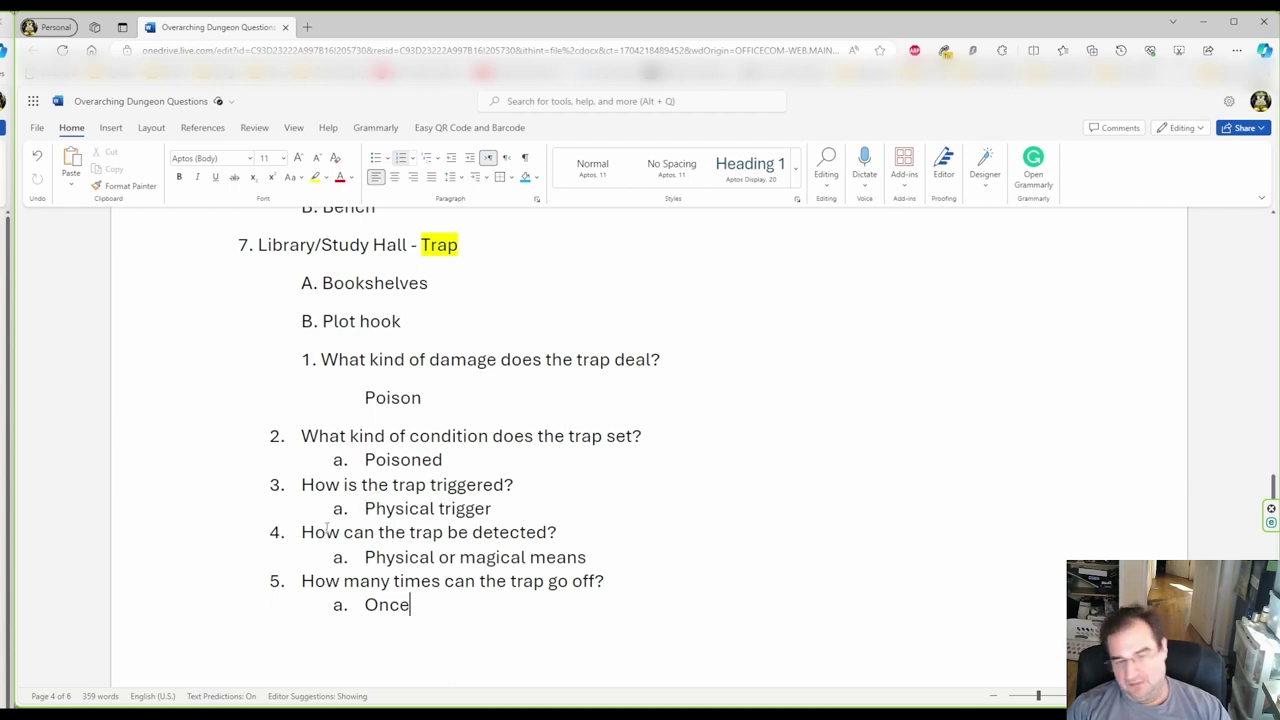
Add question 6, "What is the trap's visibility?", with the sub-item answer "Hidden"
key("Return")
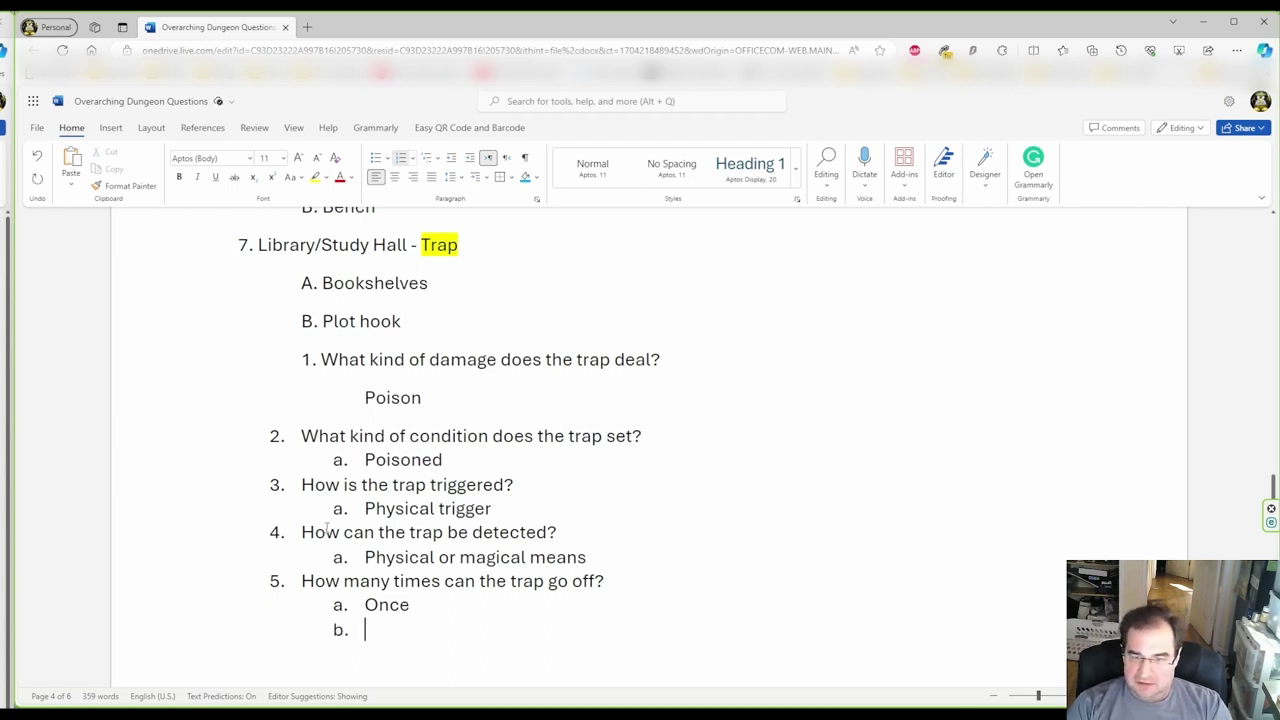
key("shift+Tab")
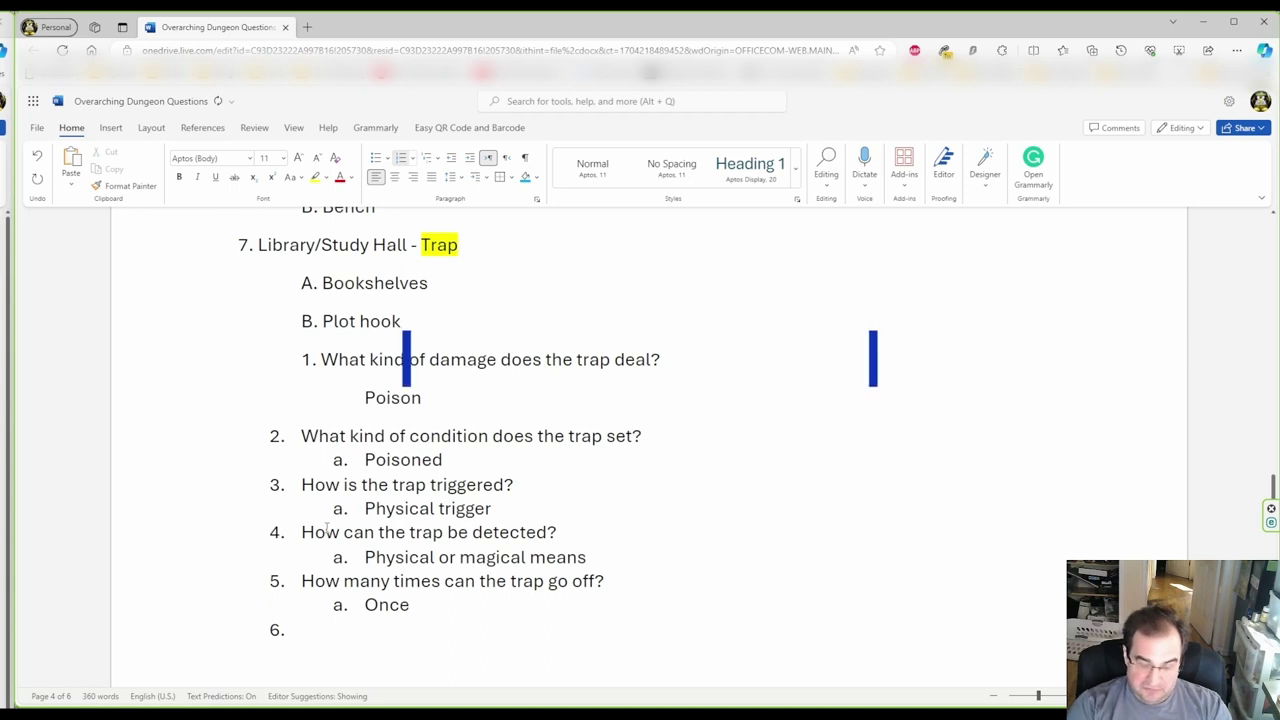
type("What ")
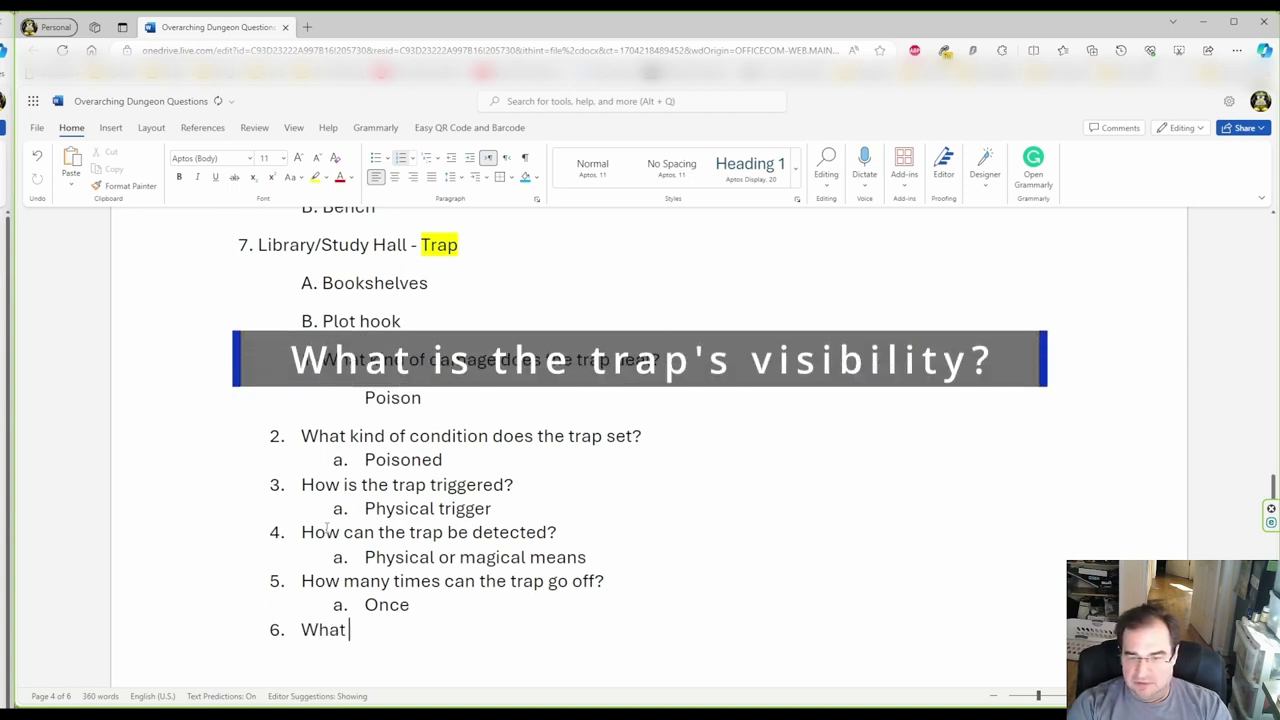
type("is the tra")
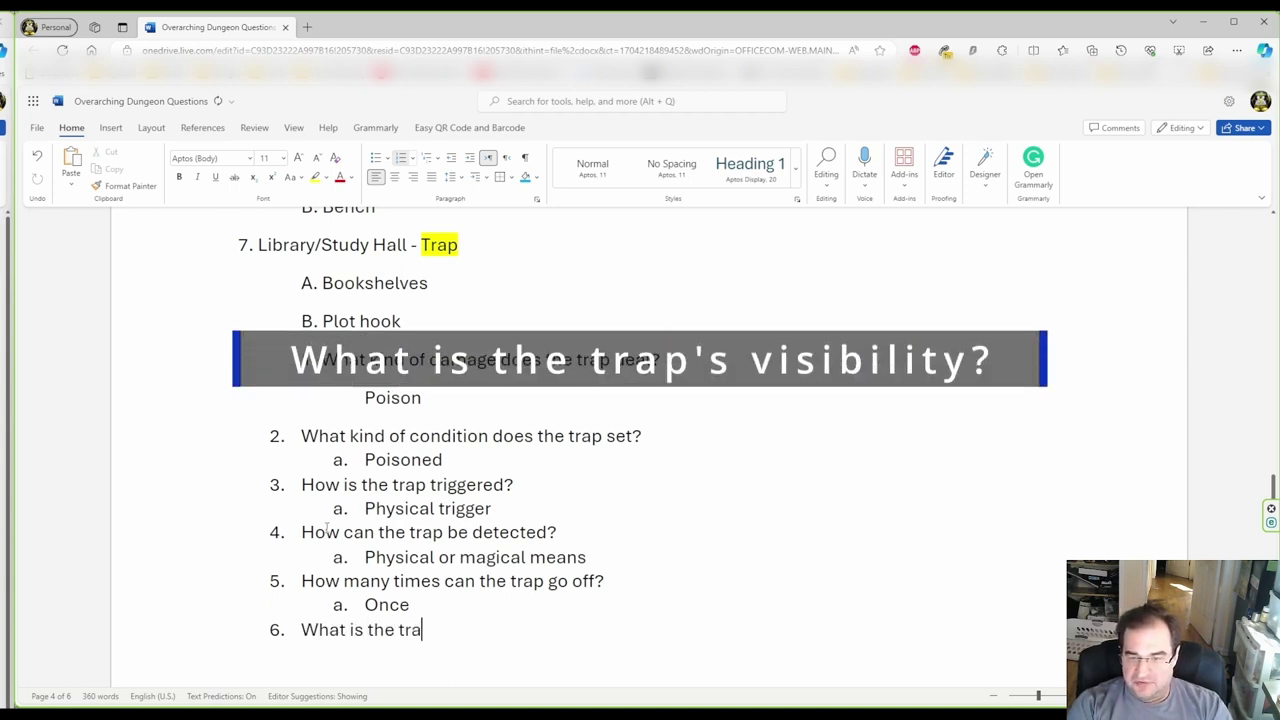
type("p's visib")
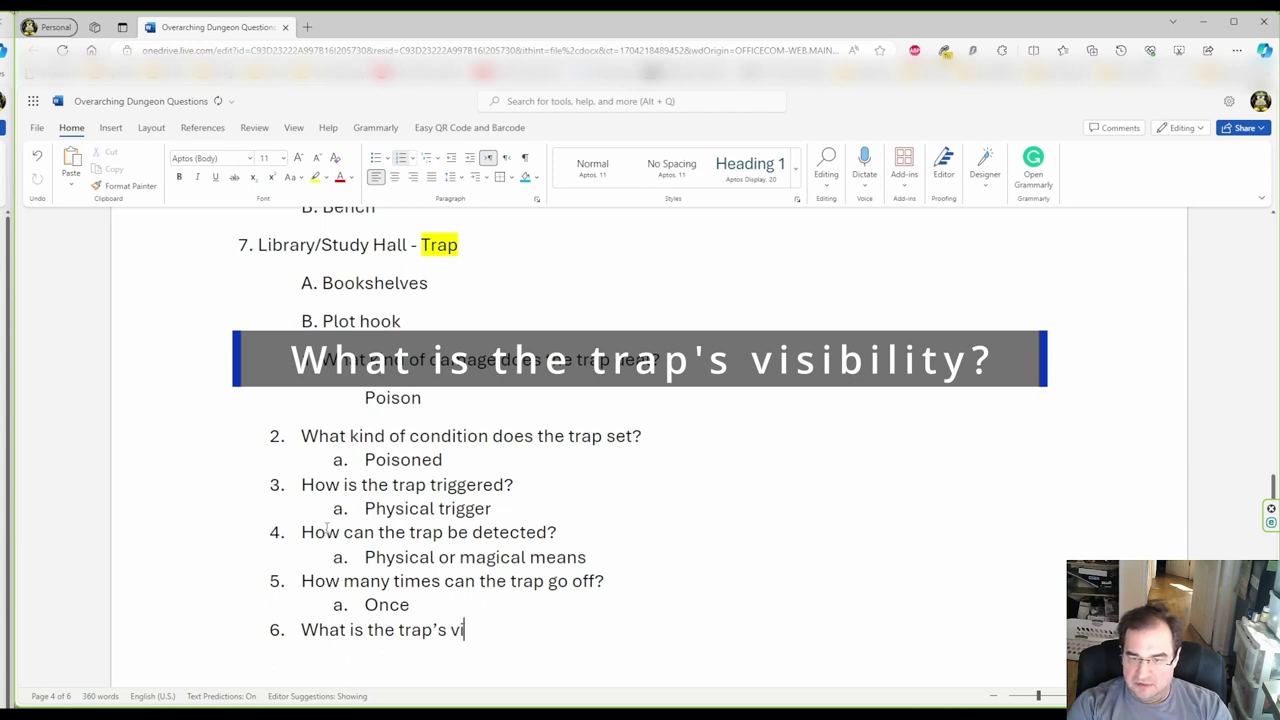
type("ility?")
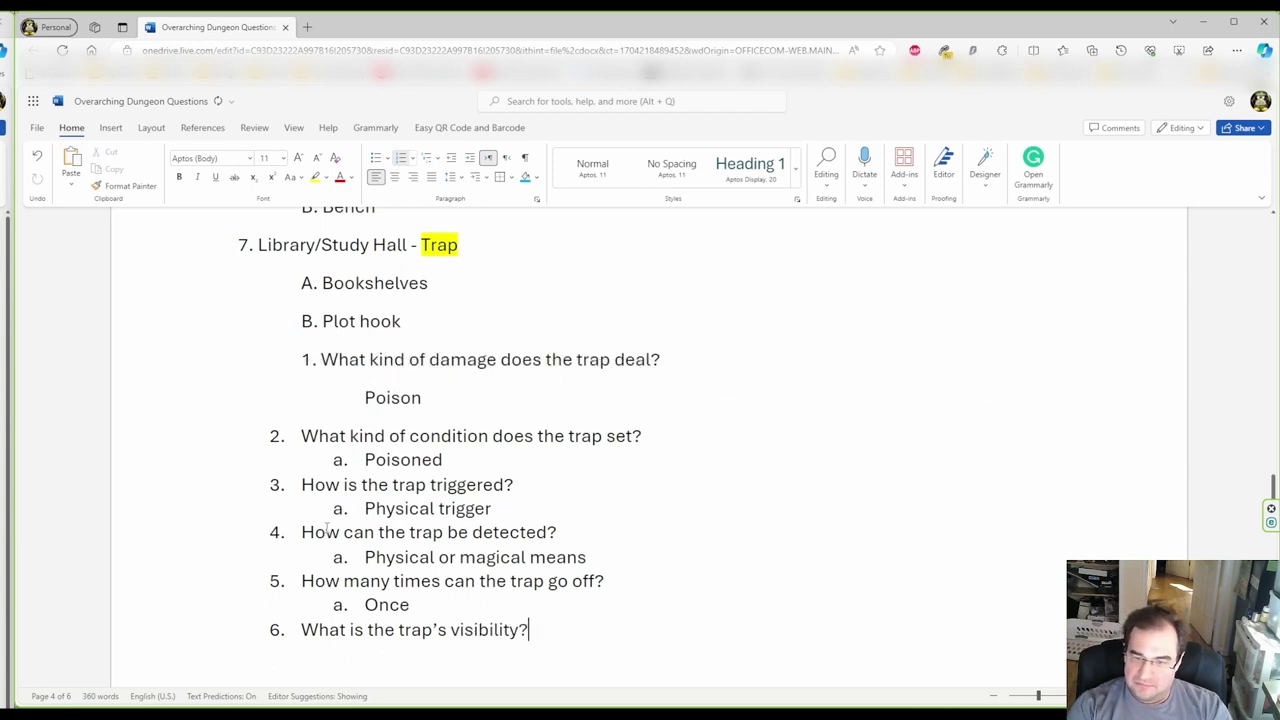
key("Return")
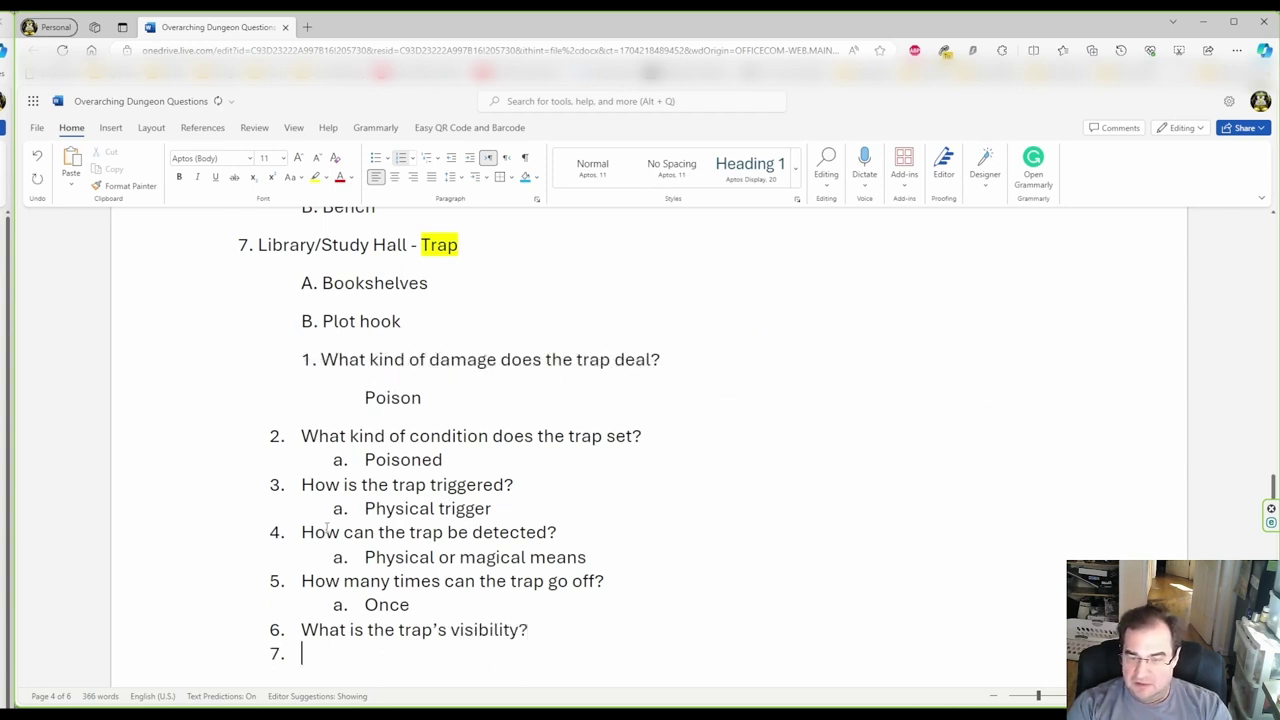
key("Tab")
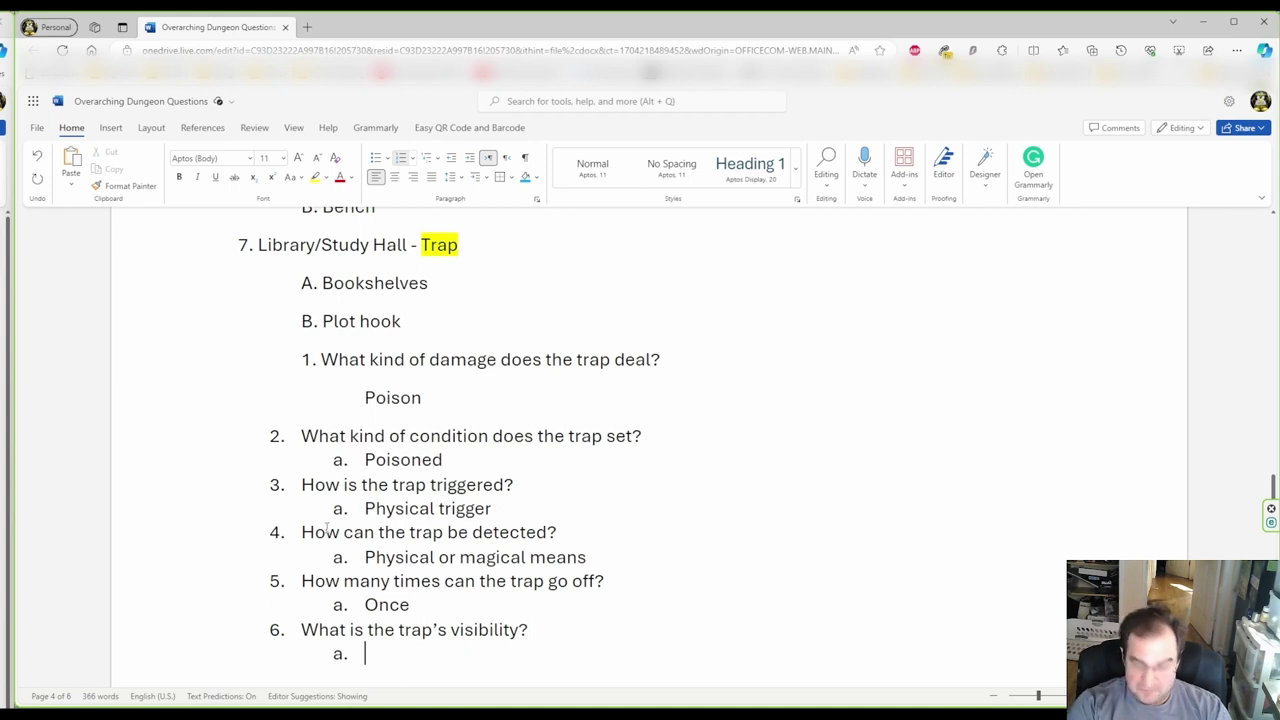
type("Hidden")
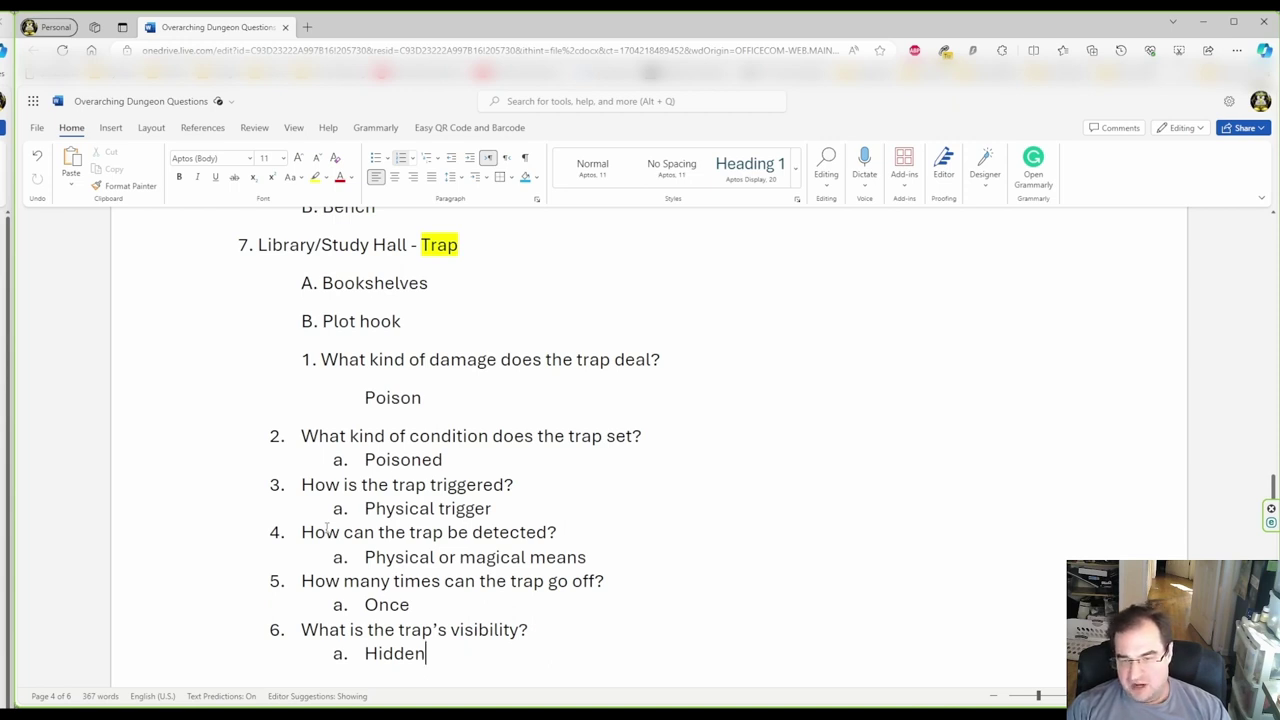
Add question 7, "How does the trap target its victim(s)?", at the main numbering level below the Hidden answer
key("Return")
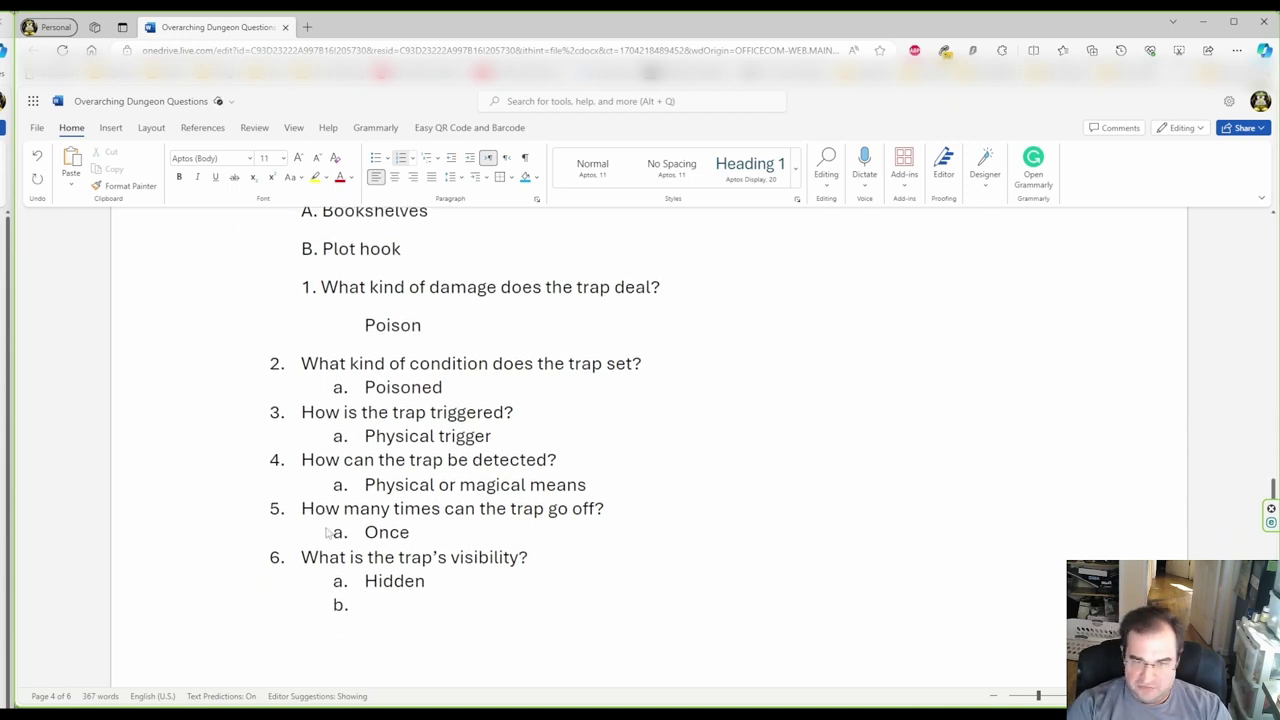
key("shift+Tab")
type("How does t")
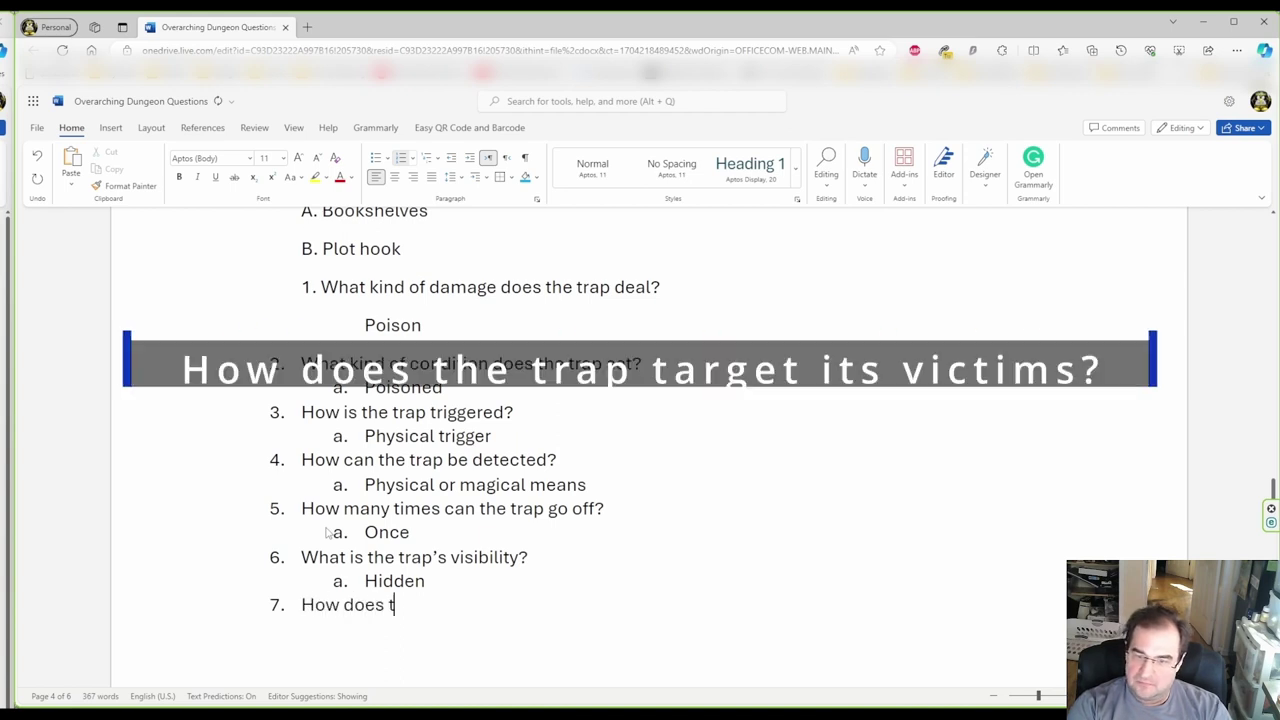
type("h trap targe")
key("BackSpace")
key("BackSpace")
key("BackSpace")
key("BackSpace")
key("BackSpace")
key("BackSpace")
key("BackSpace")
key("BackSpace")
key("BackSpace")
key("BackSpace")
key("BackSpace")
type("e trap ta")
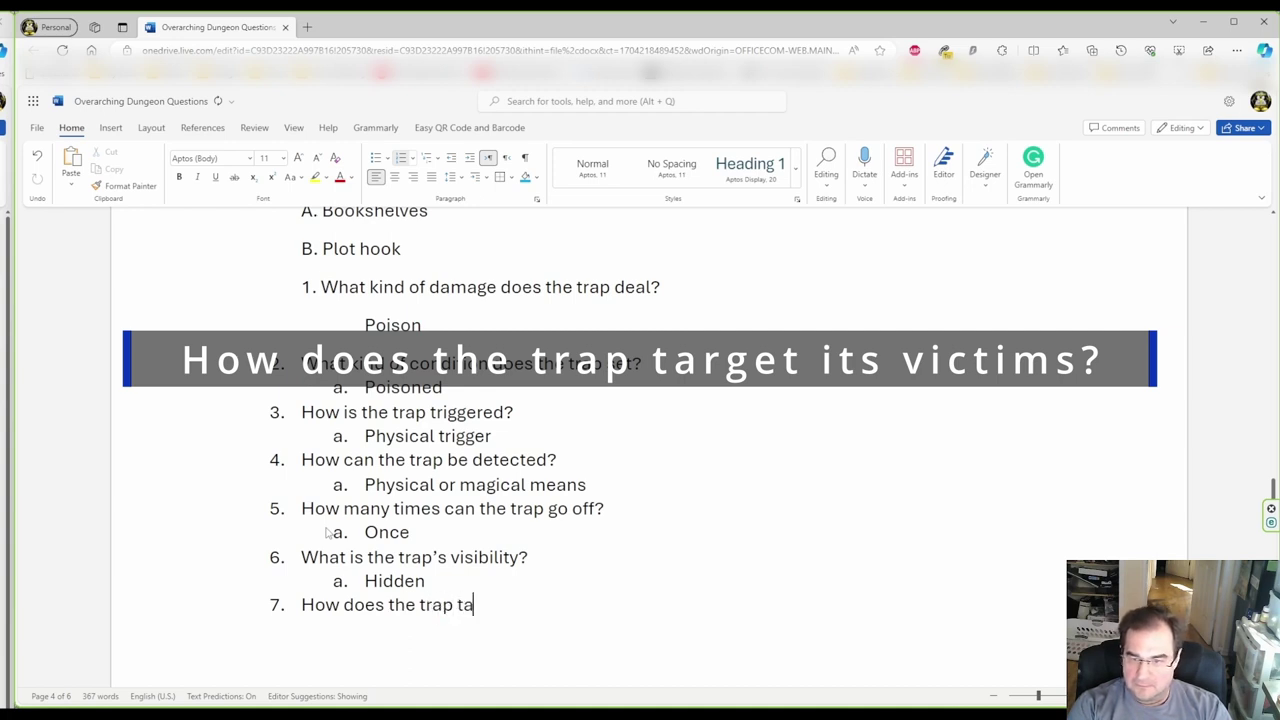
type("rget it")
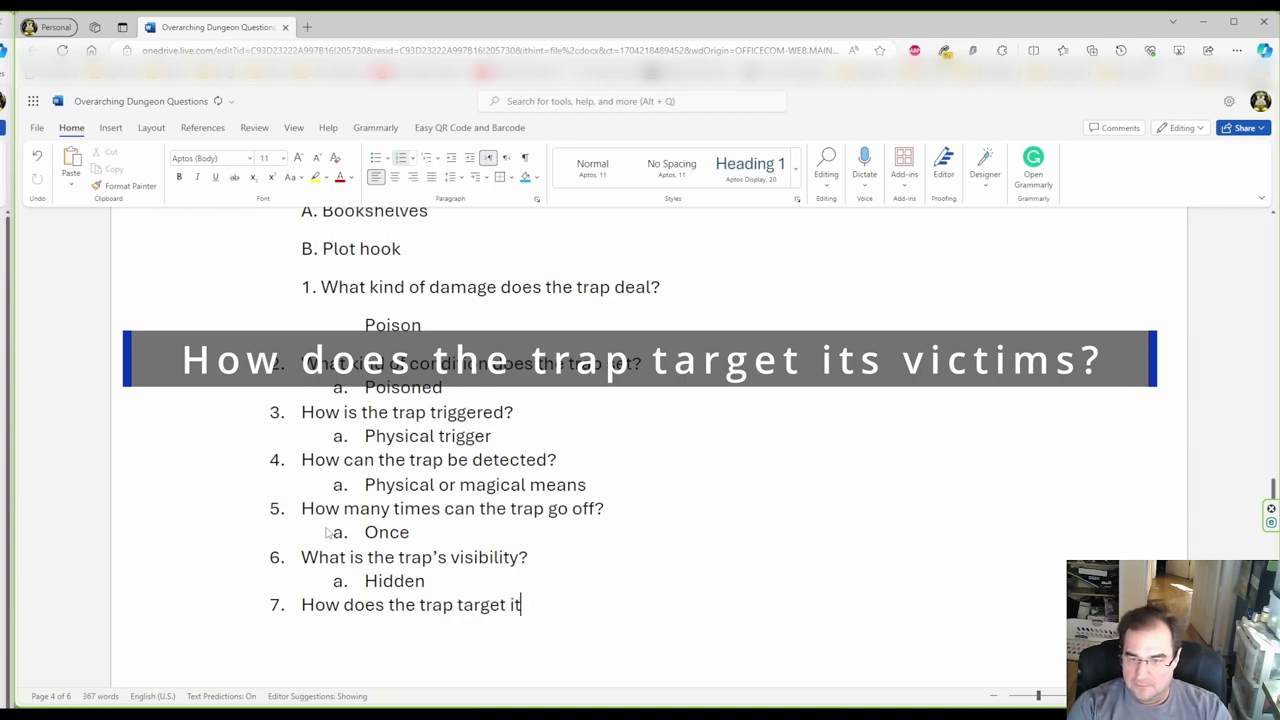
type("s victi")
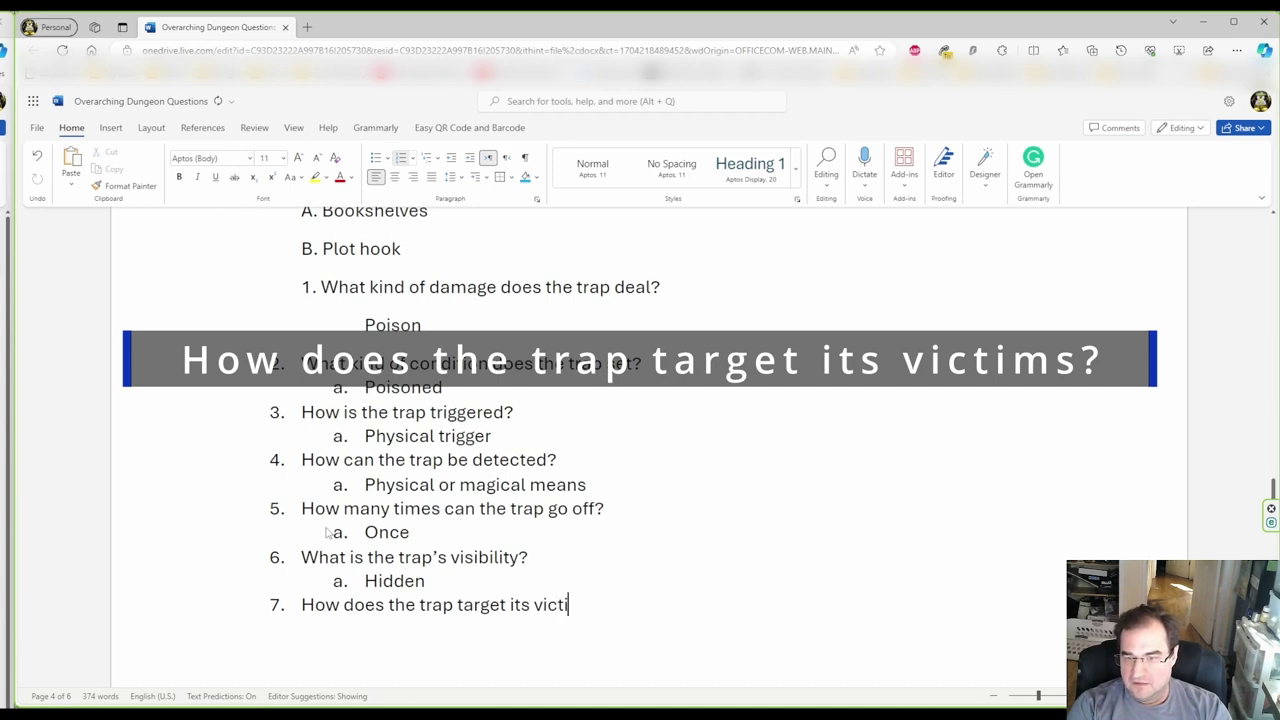
type("m(s)?")
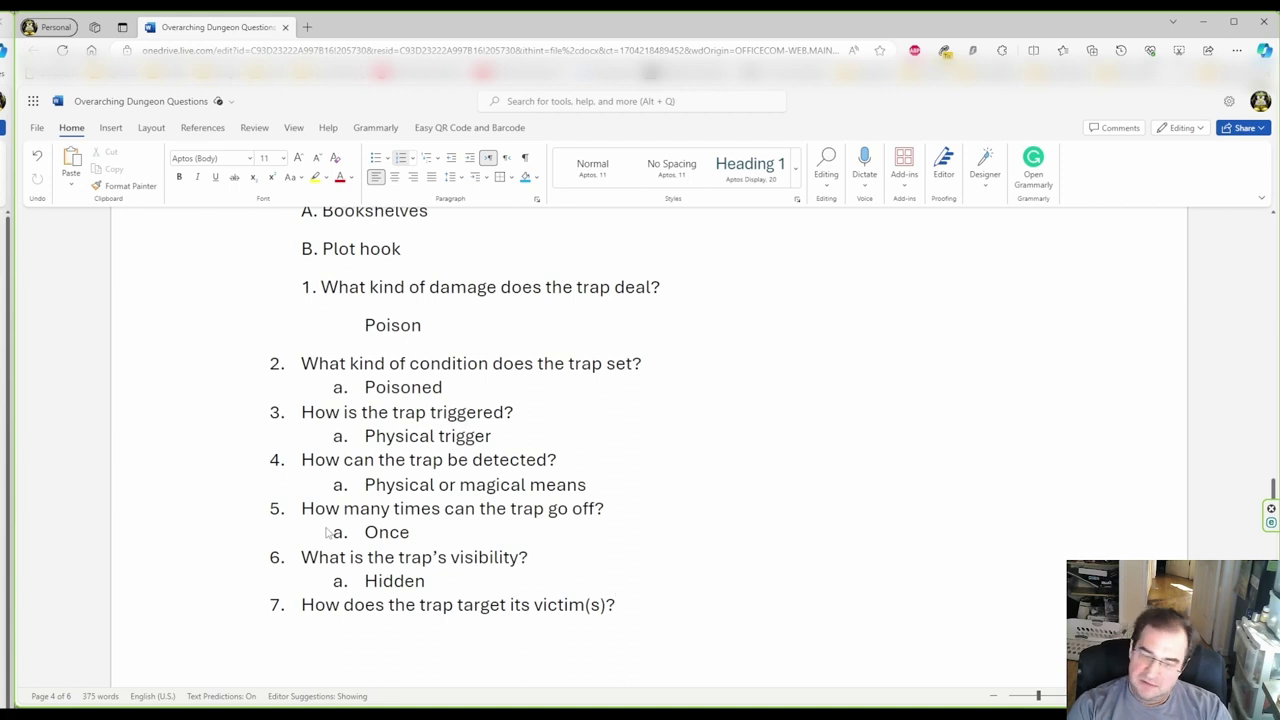
Add the sub-item answer "Area targeting" beneath the victim targeting question
key("Return")
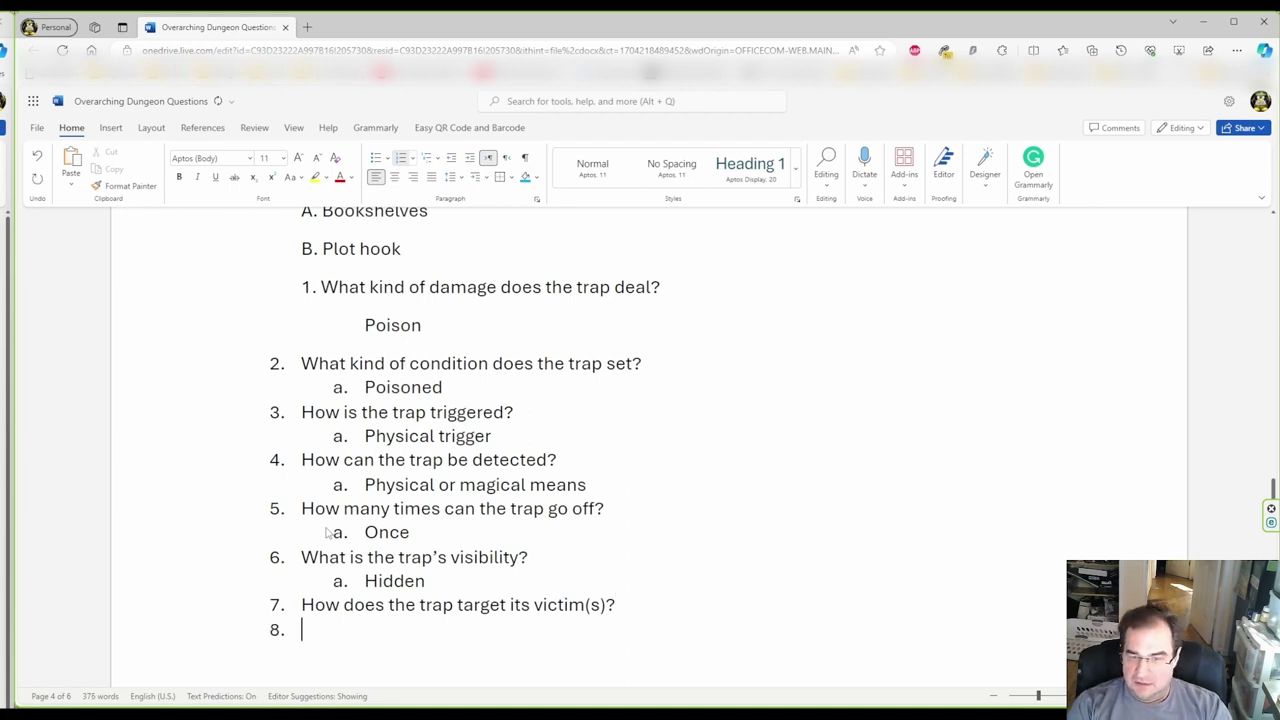
key("Tab")
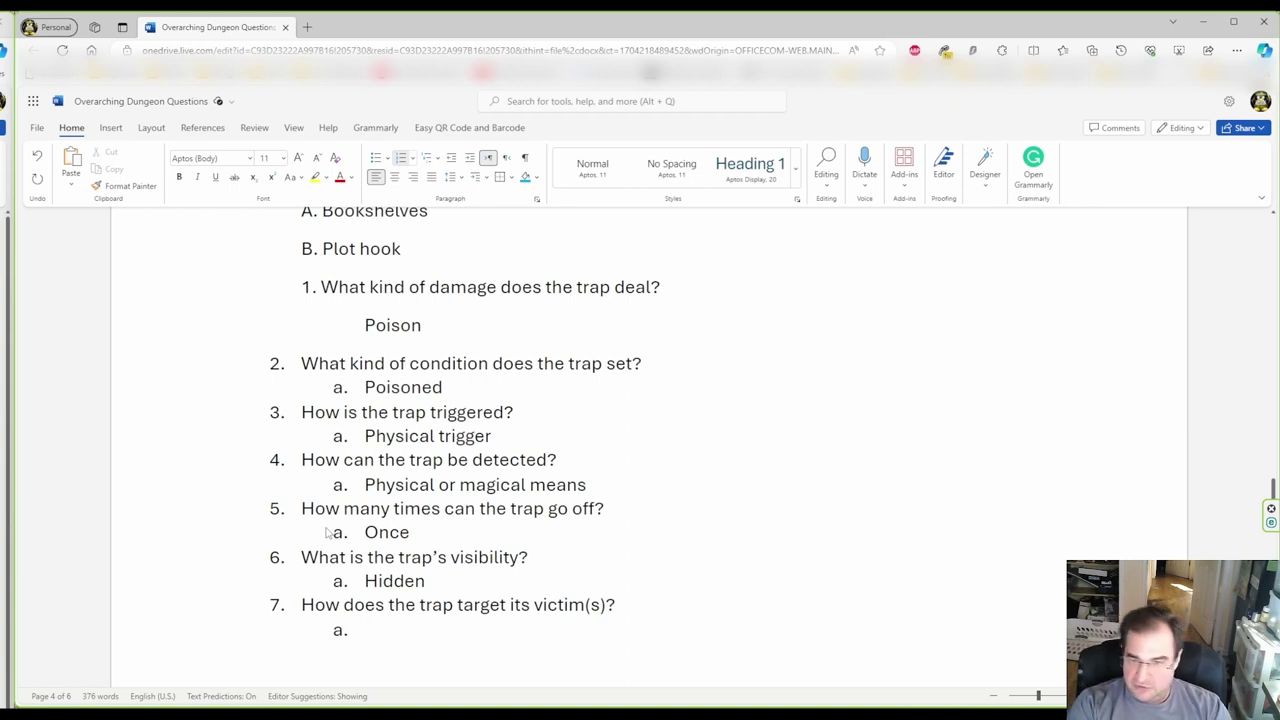
type("Area ")
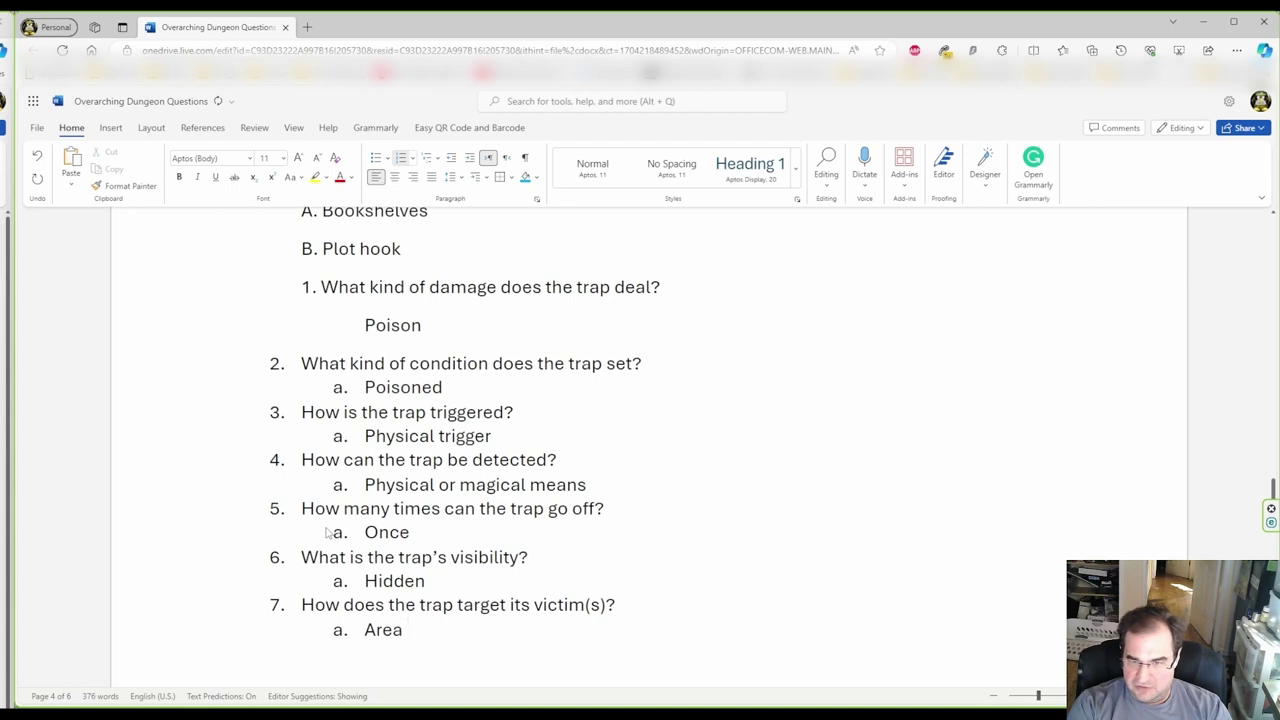
type("r")
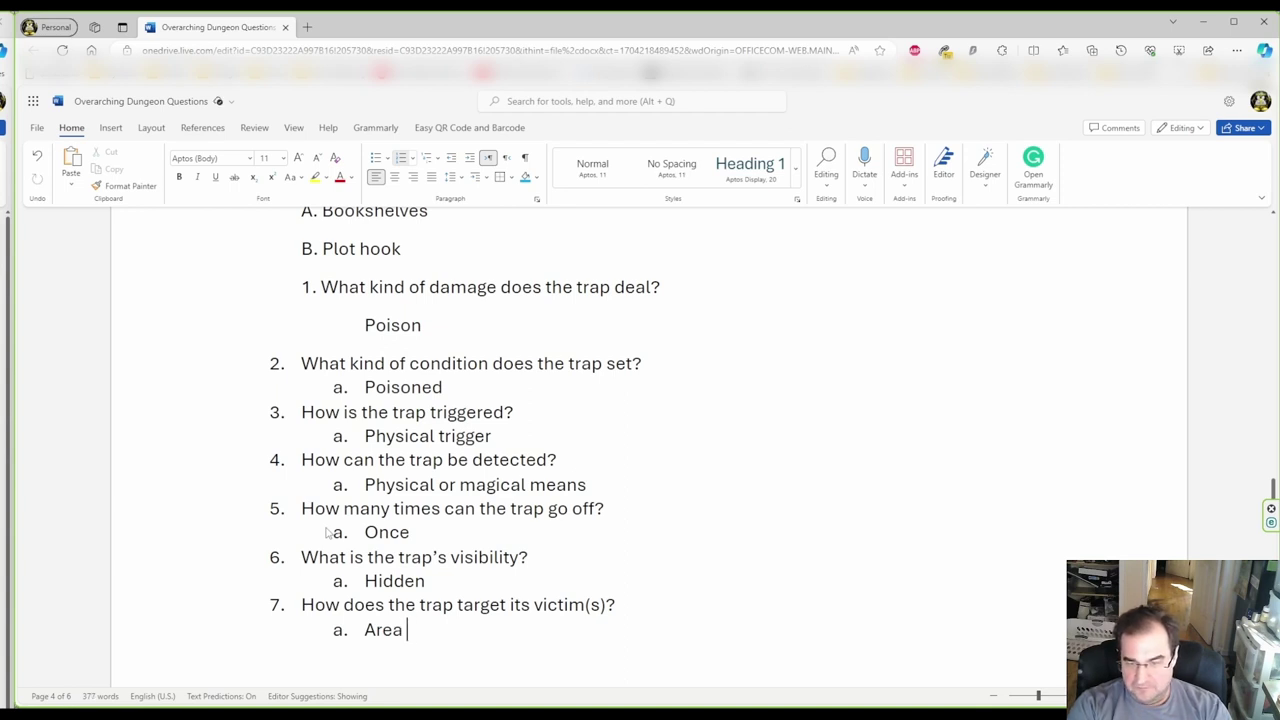
type("argeti")
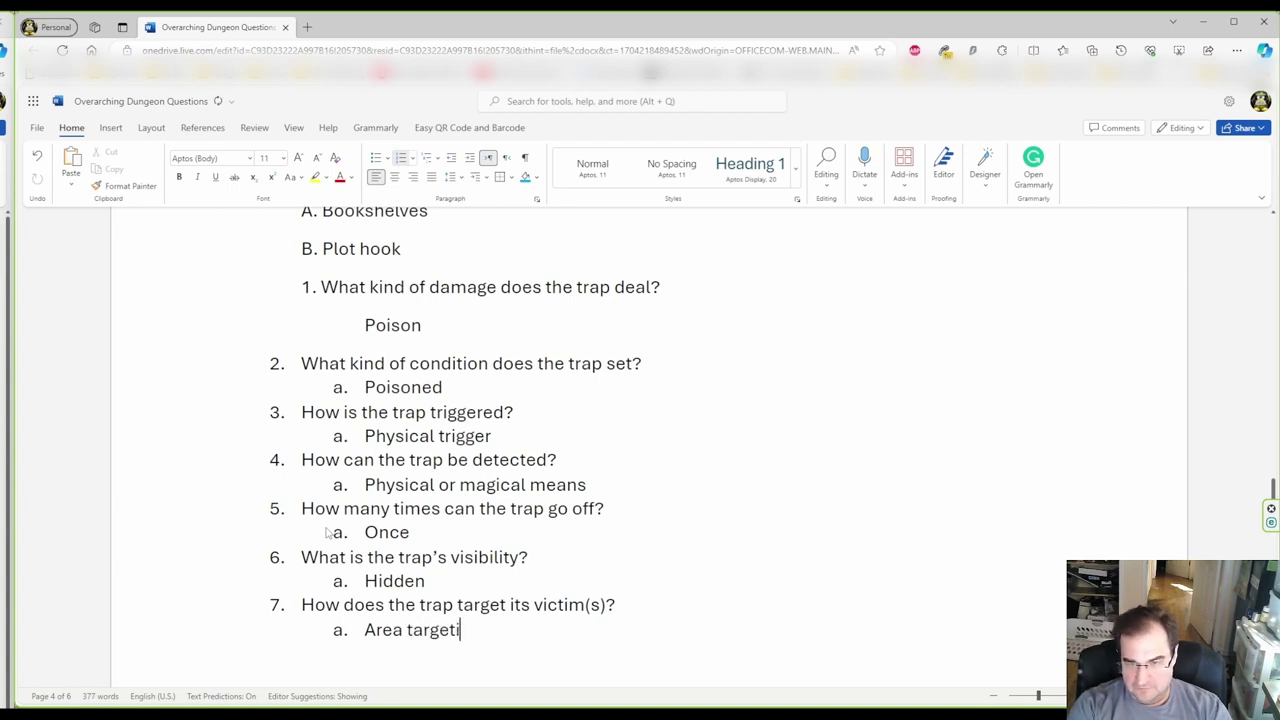
type("ng")
Add item 8 to the main numbered list as "Lethality", using the suggested spelling correction
key("Return")
key("shift+Tab")
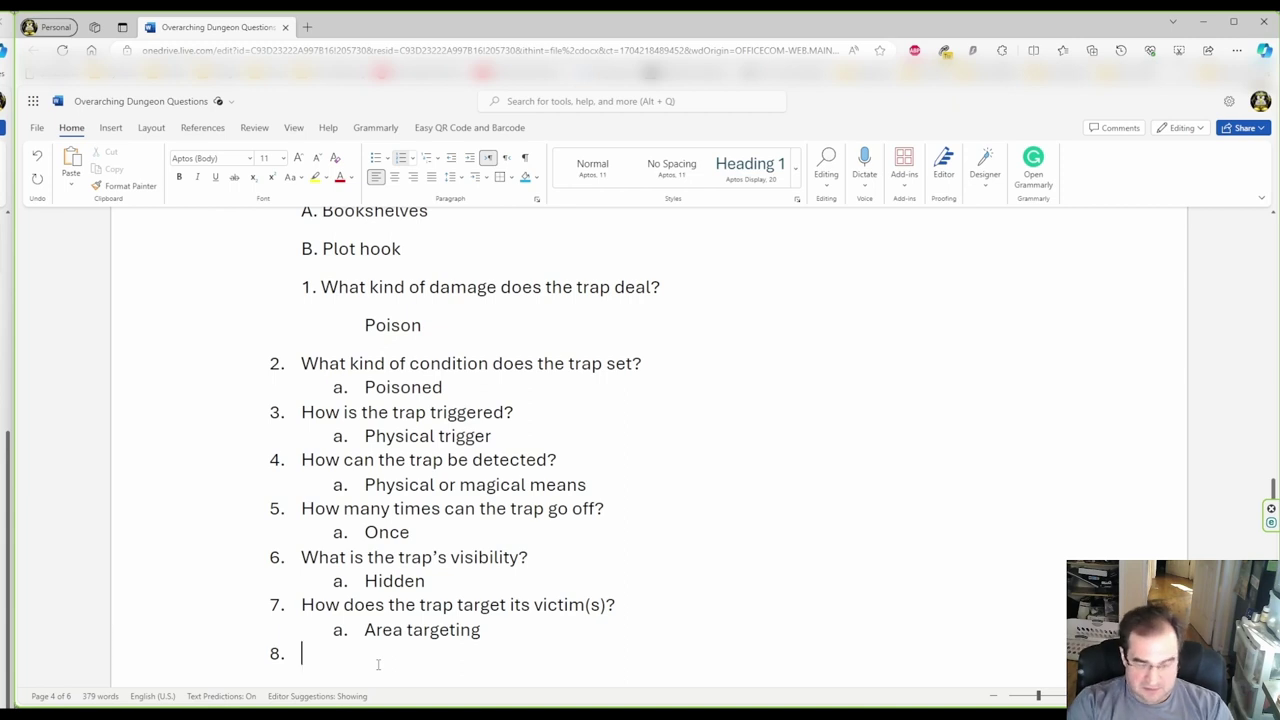
type("Lea")
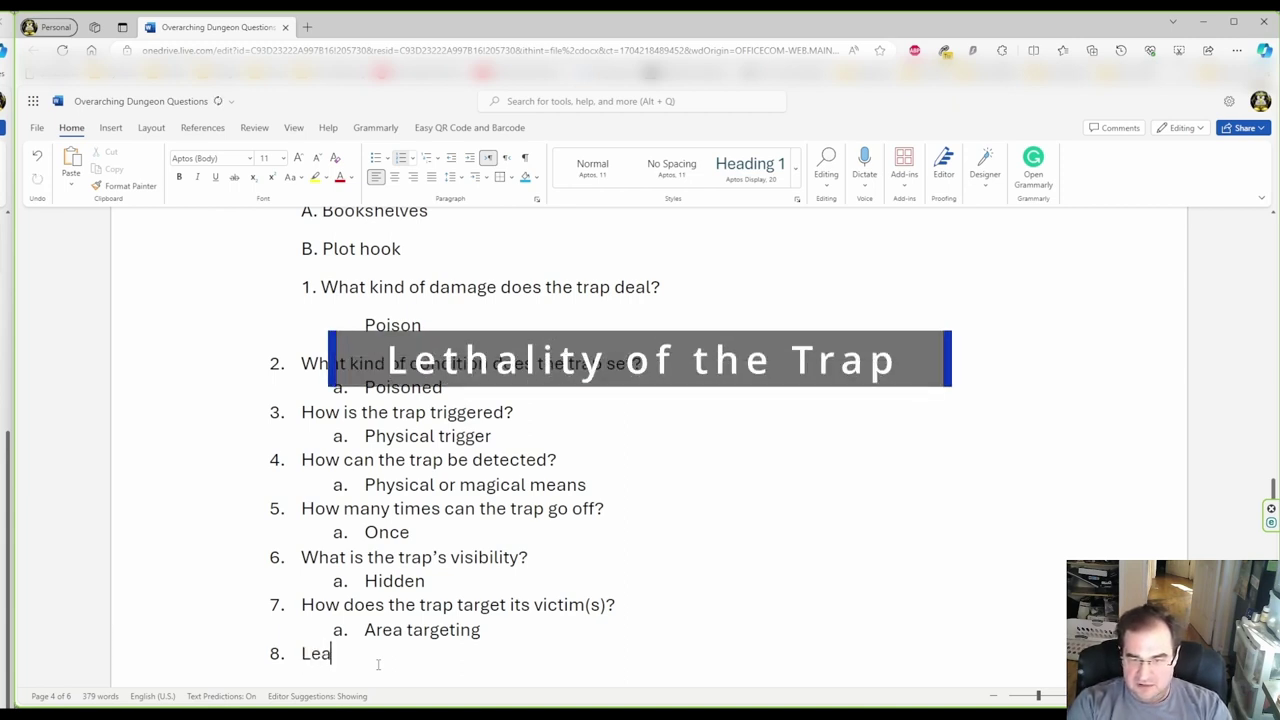
type("thality")
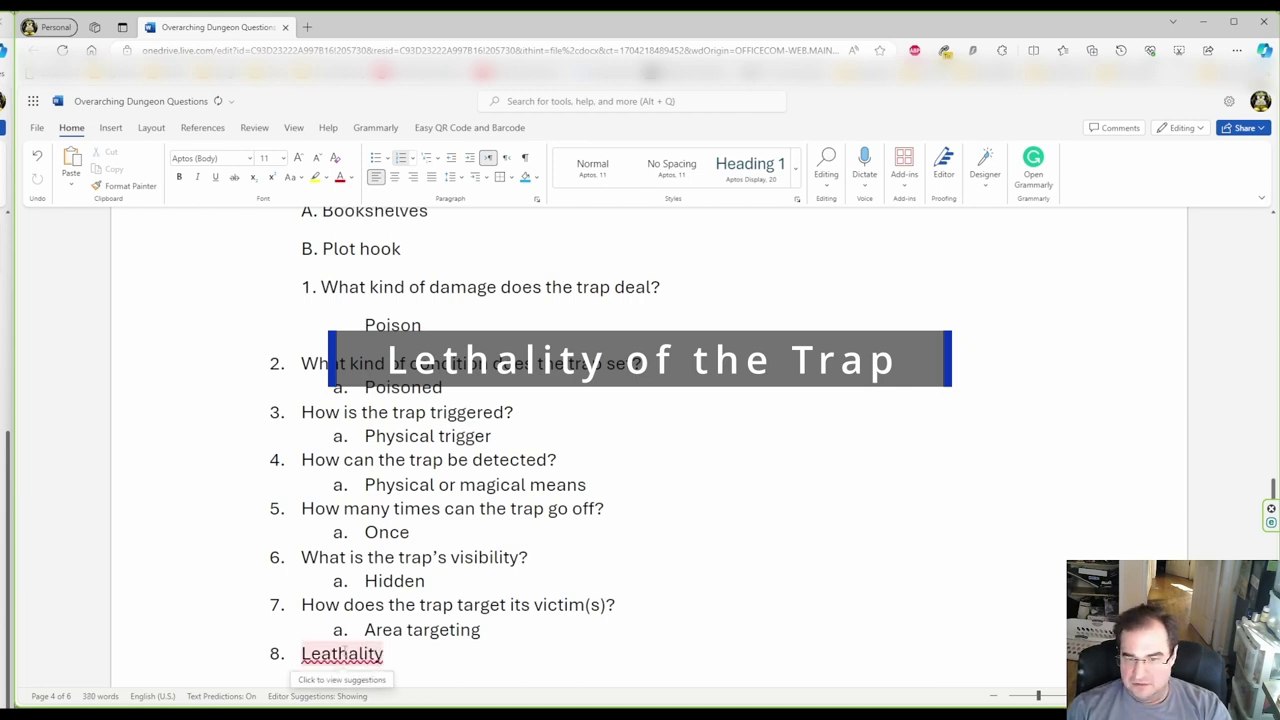
left_click(343, 655)
left_click(330, 601)
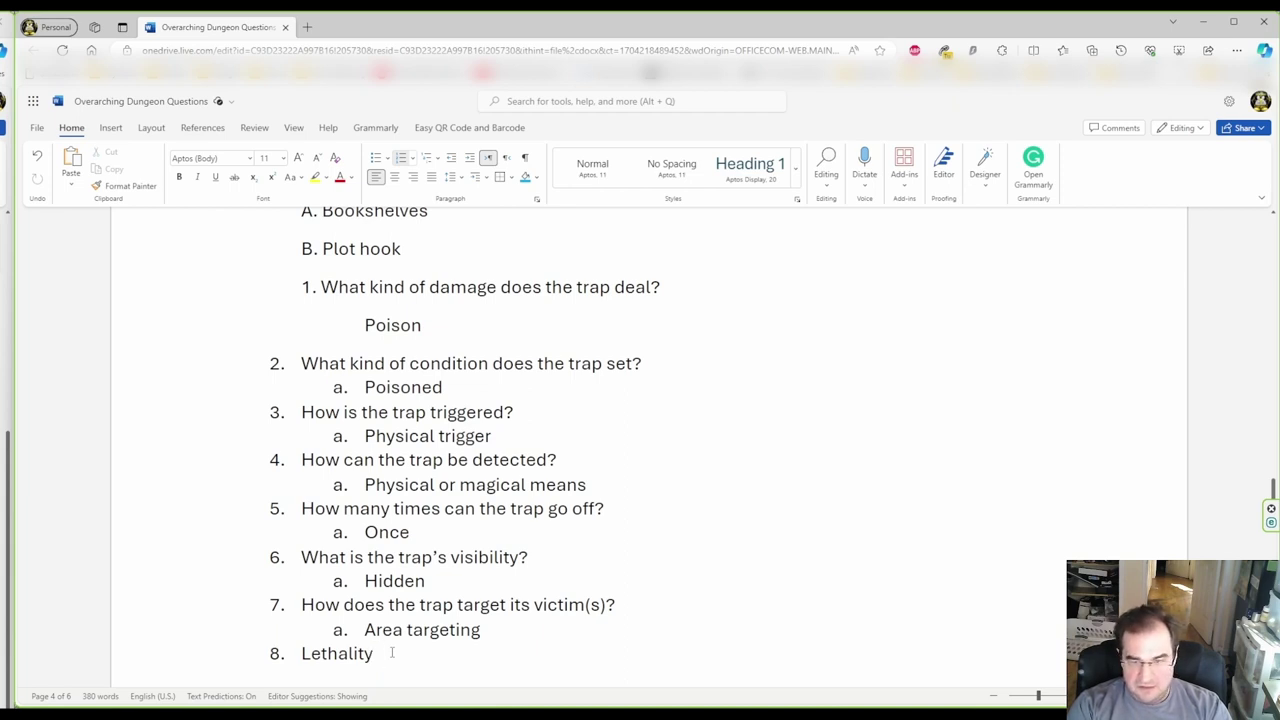
Append the source reference "p. 121 of the Dungeon Masters Guide" to the Lethality item
type("p121")
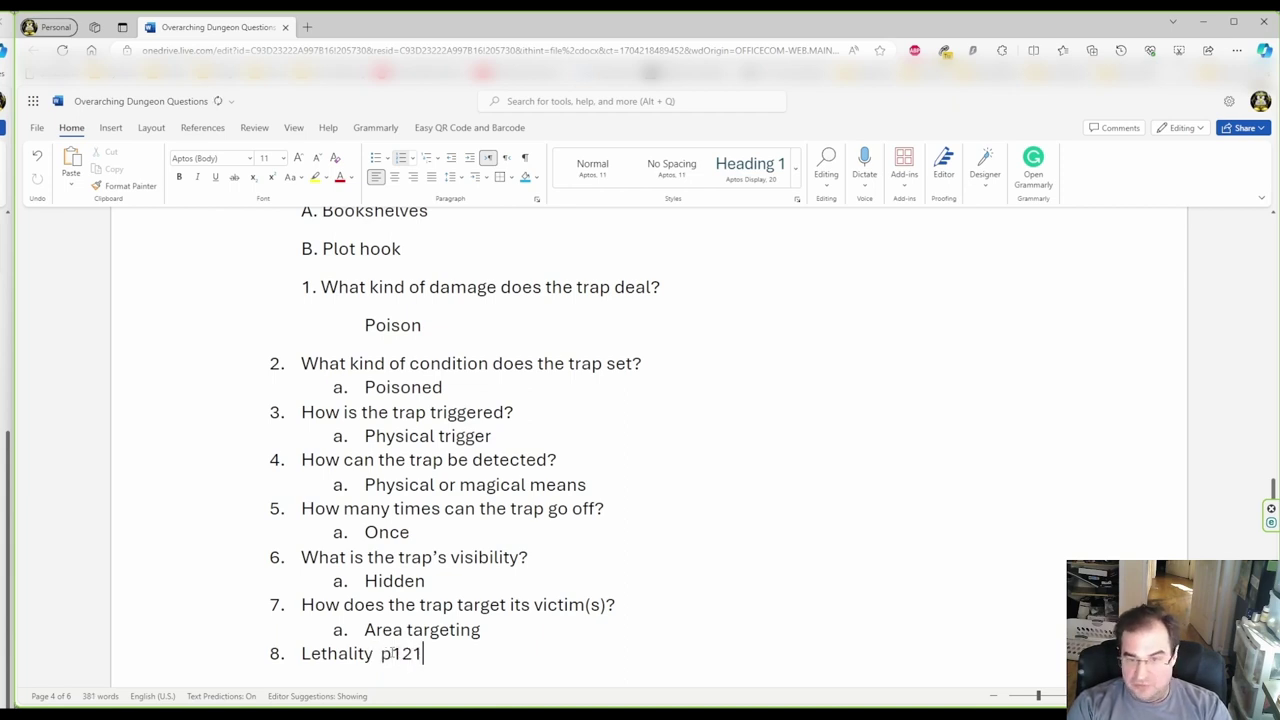
key("BackSpace")
key("BackSpace")
key("BackSpace")
key("BackSpace")
type("p. 121 o")
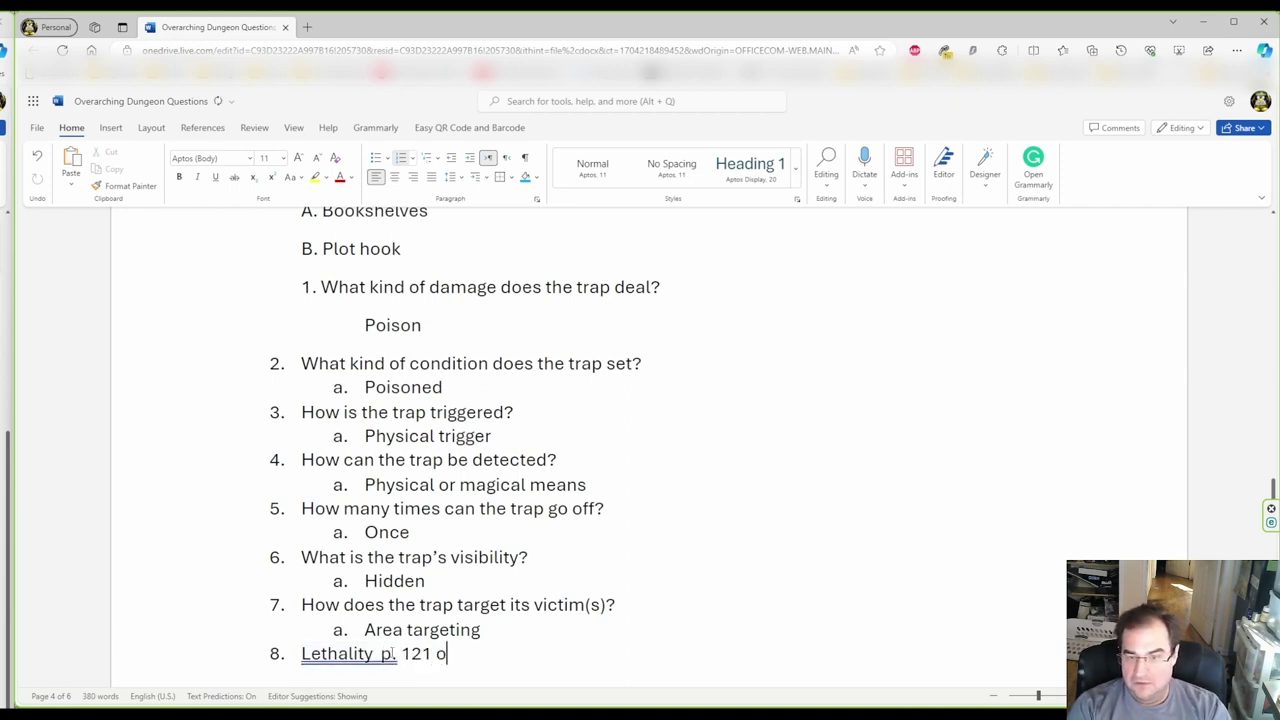
type("f the Dung")
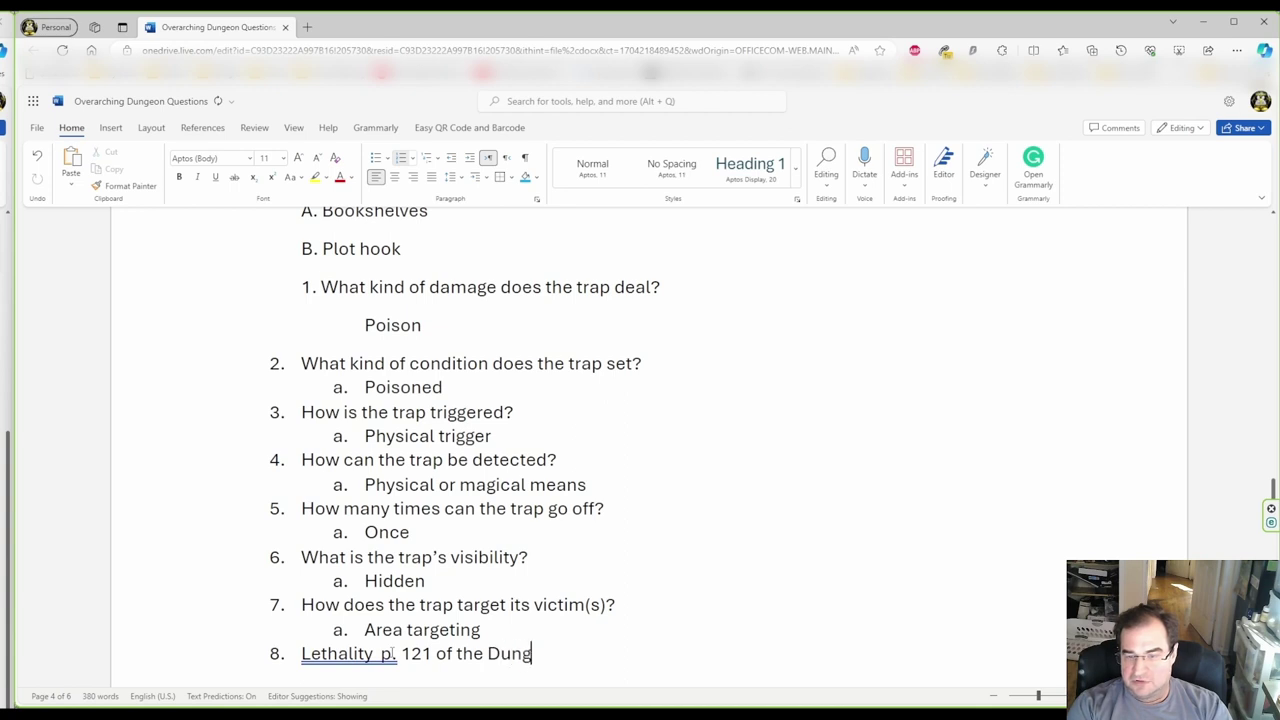
type("eon Mas")
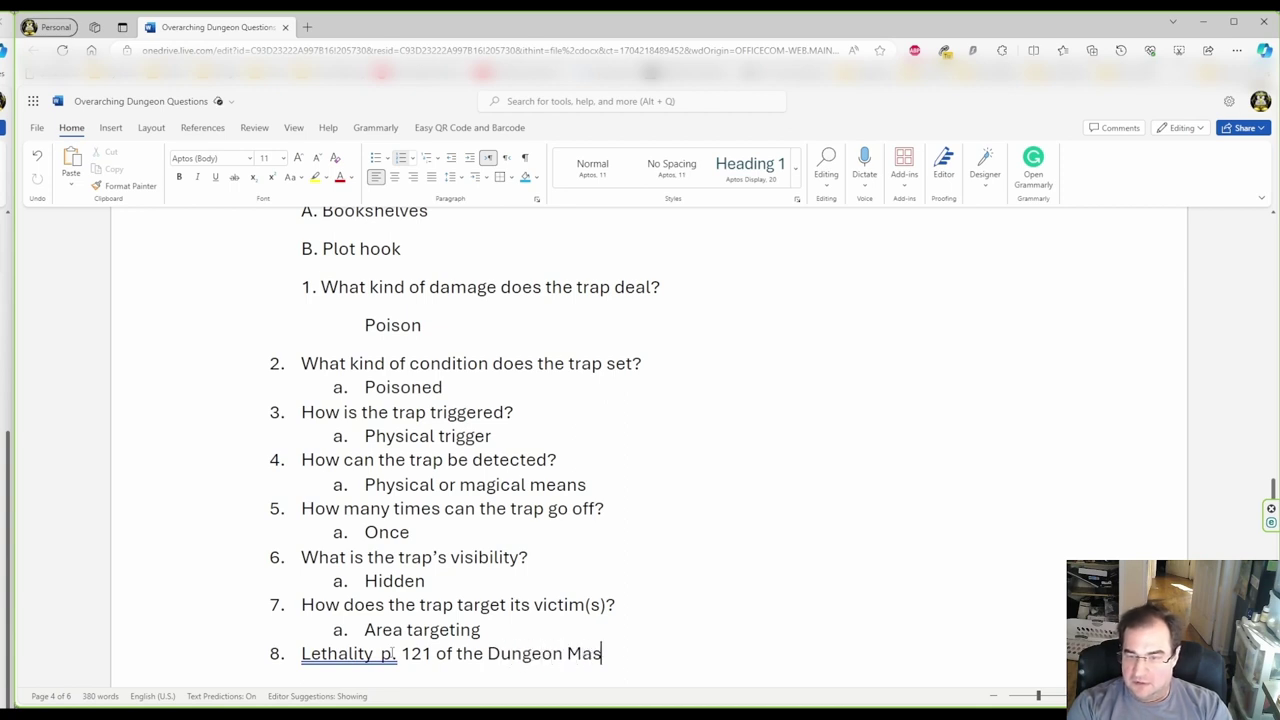
type("ters Guide")
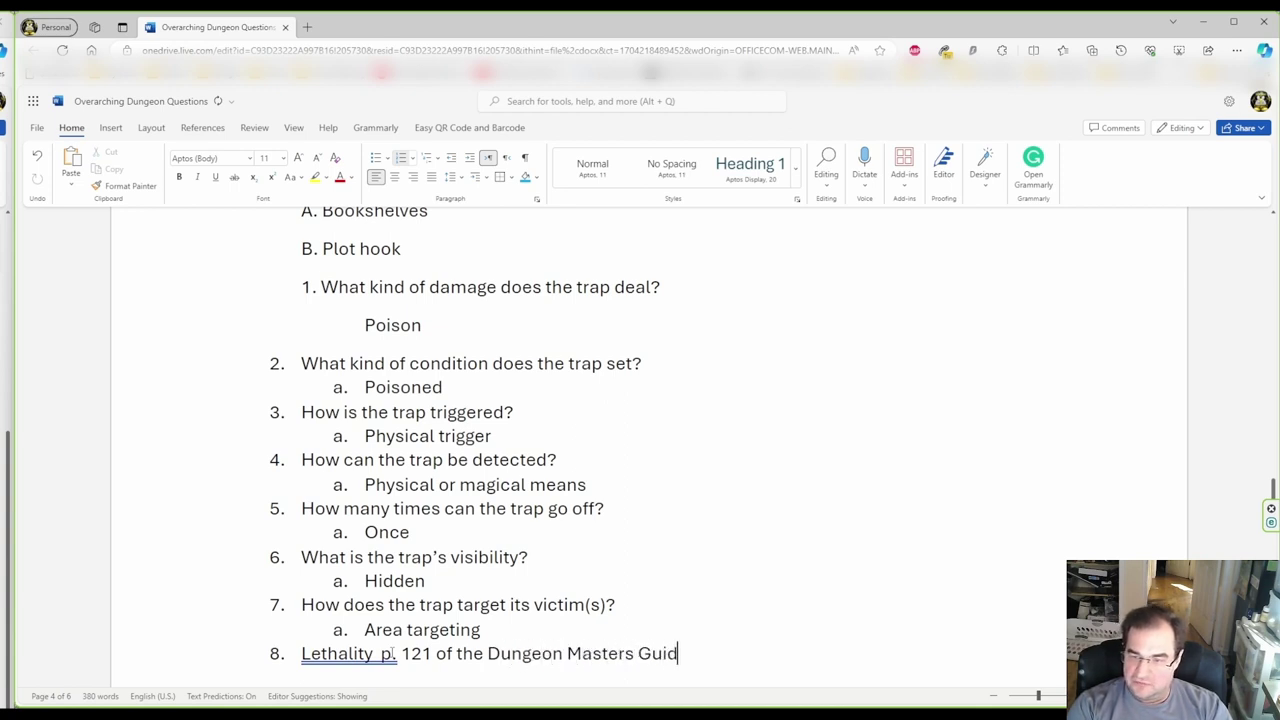
Insert the missing apostrophe in the Lethality reference so the book title reads "Dungeon Master's Guide"
key("Left")
key("Left")
key("Left")
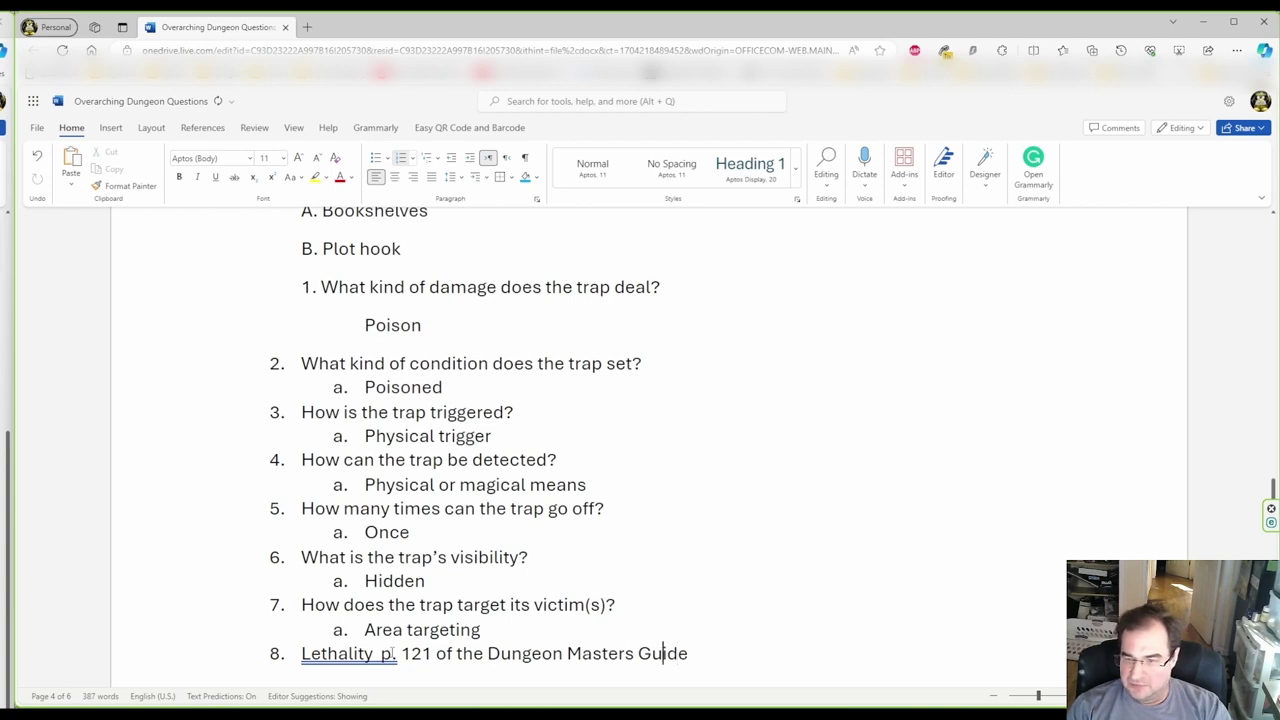
key("Left")
key("Left")
key("Left")
key("Left")
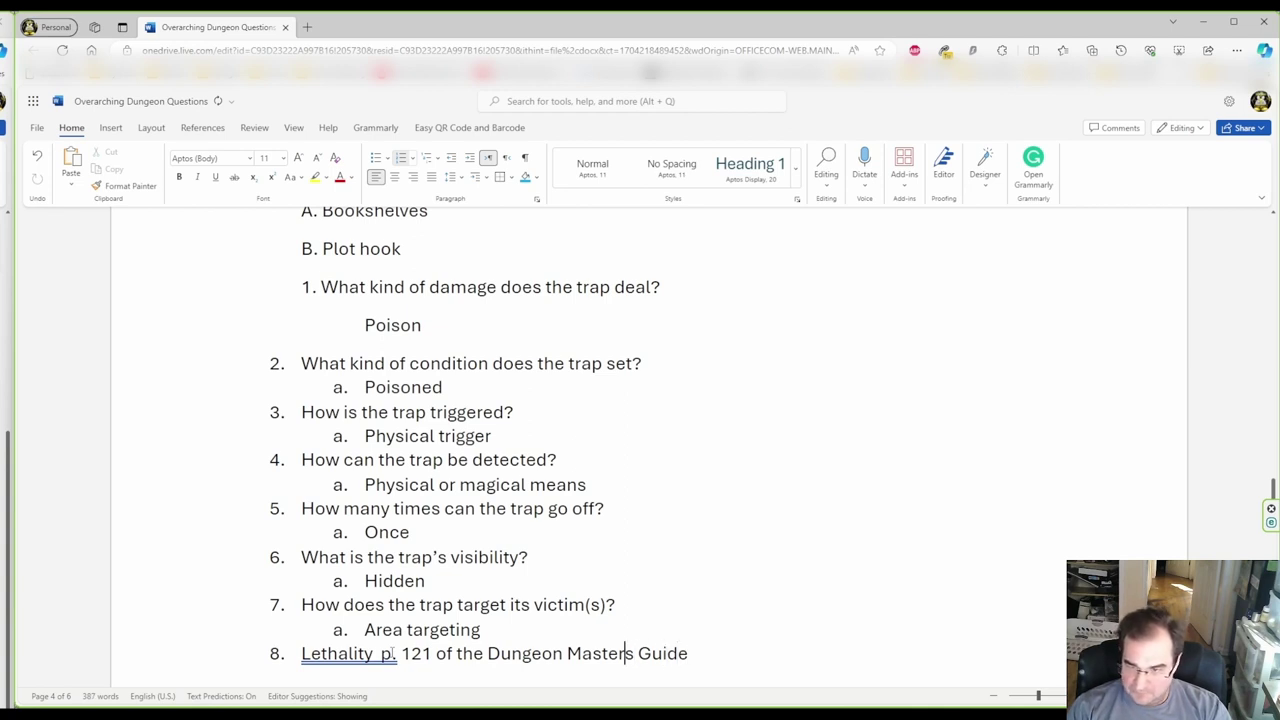
type("'")
key("End")
Add the sub-item answer "2d4 poison damage" beneath the Lethality item
key("Return")
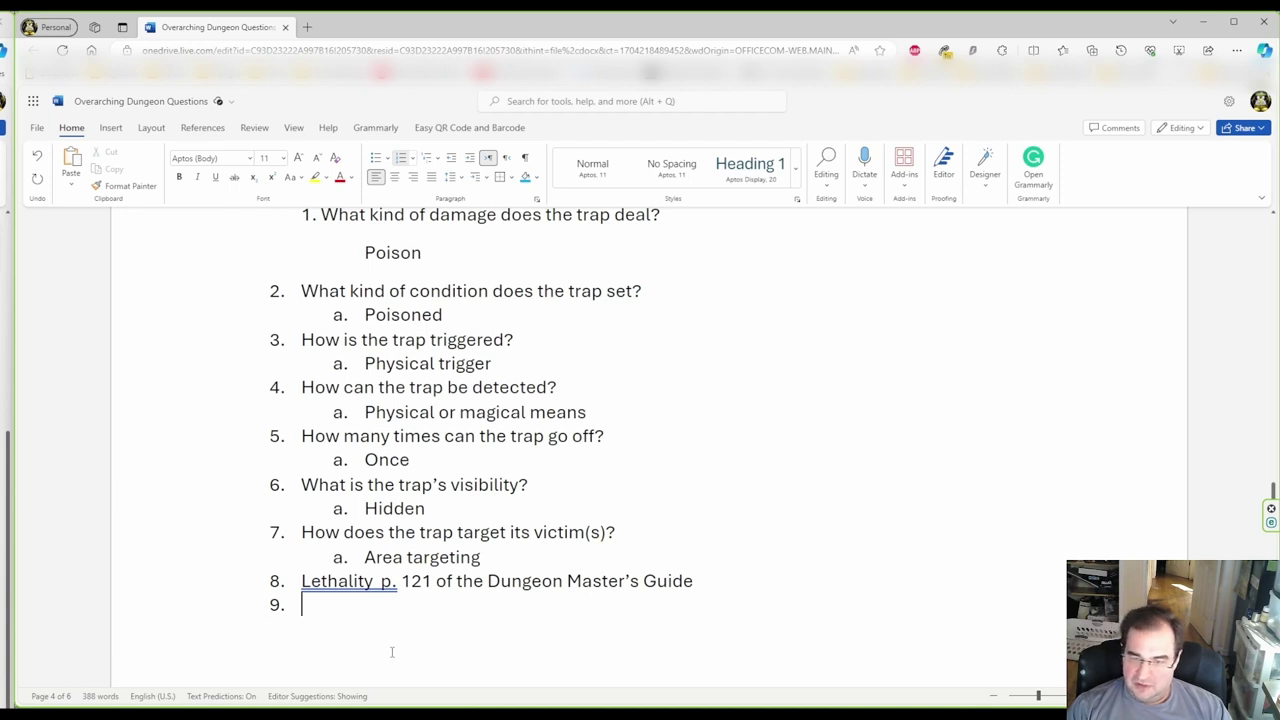
key("Tab")
type("2d4")
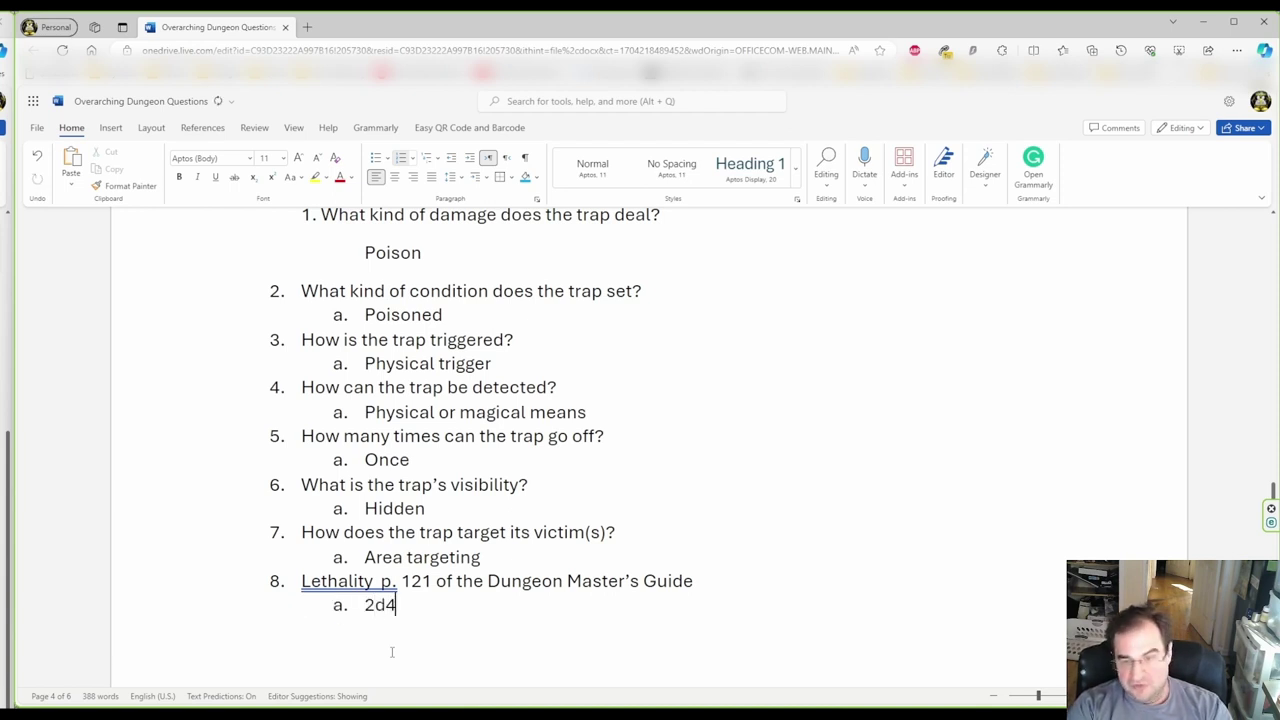
type(" pois")
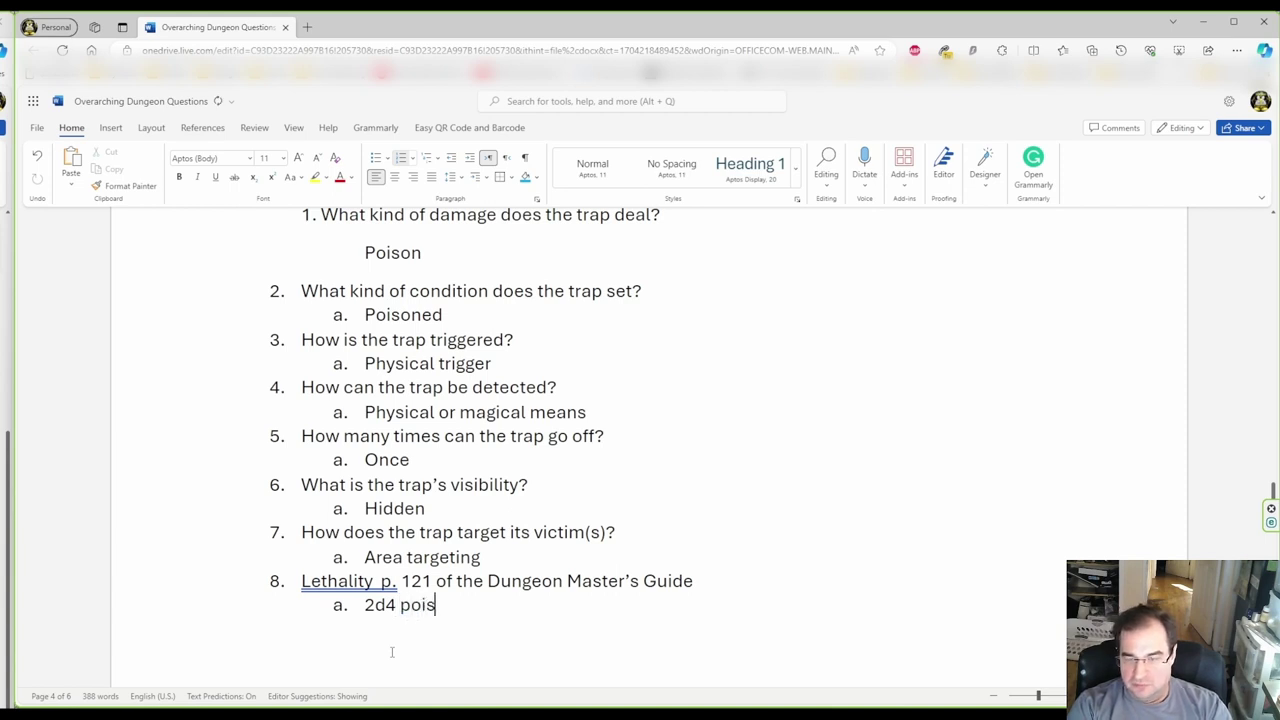
type("on dm")
key("BackSpace")
type("amage")
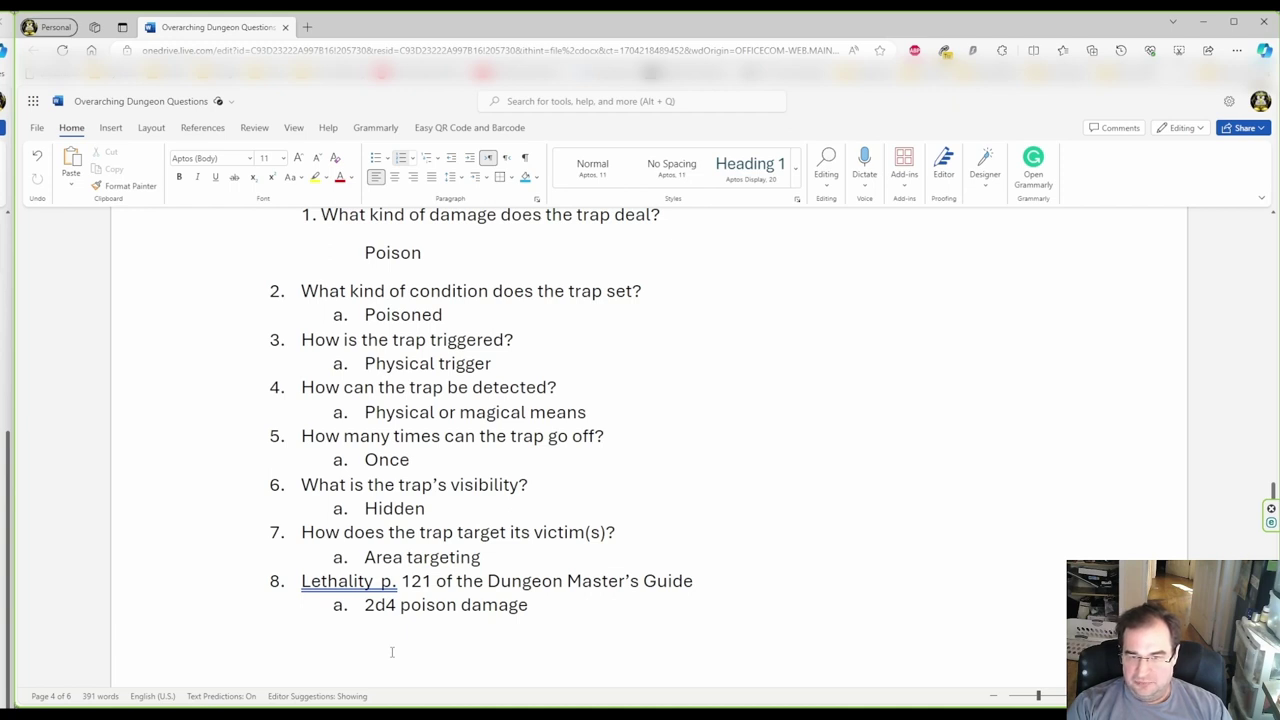
Start a plain description paragraph below the numbered trap list with "Hidden behind the books attached to a string is"
key("Return")
key("Return")
key("Return")
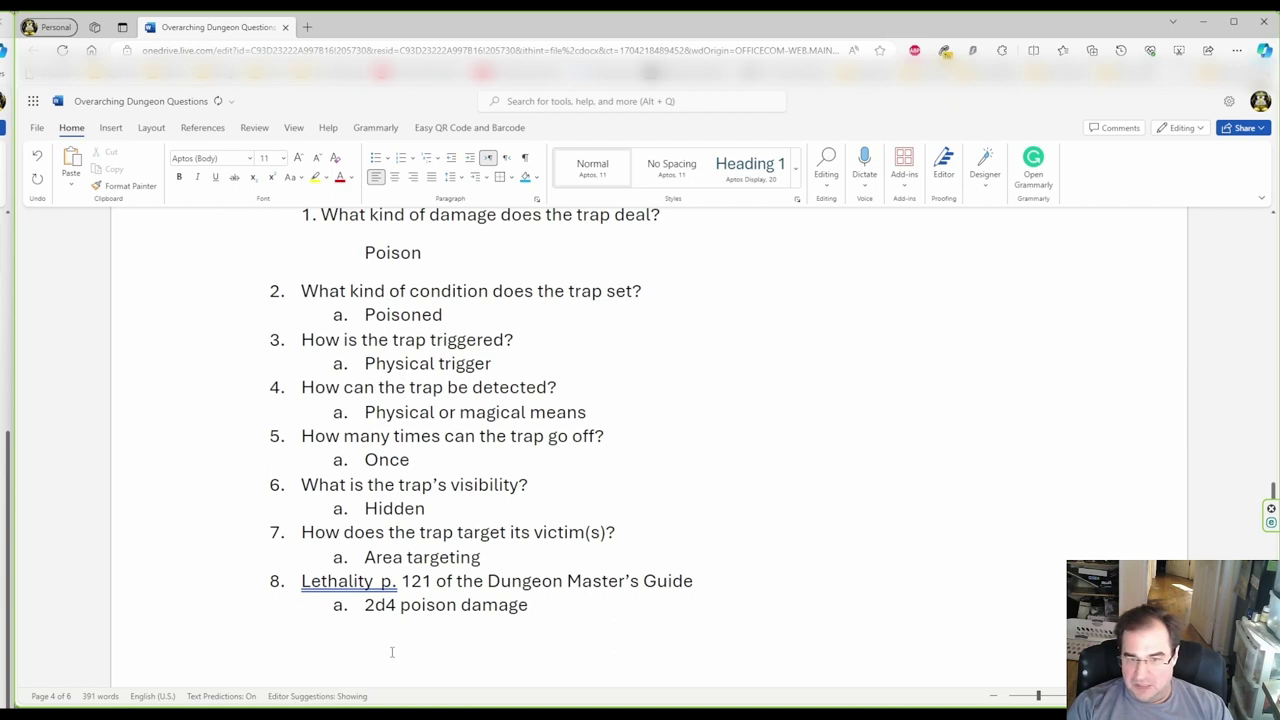
type("Hiddenbe")
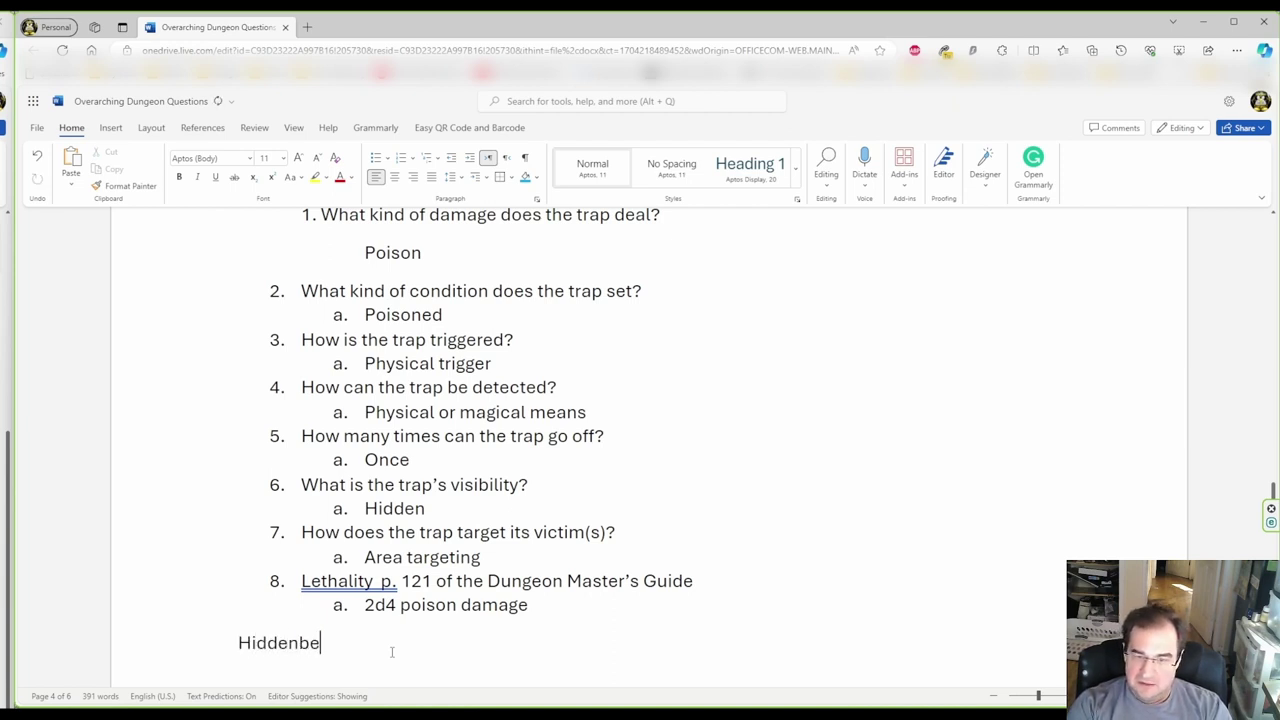
key("BackSpace")
key("BackSpace")
type("behi")
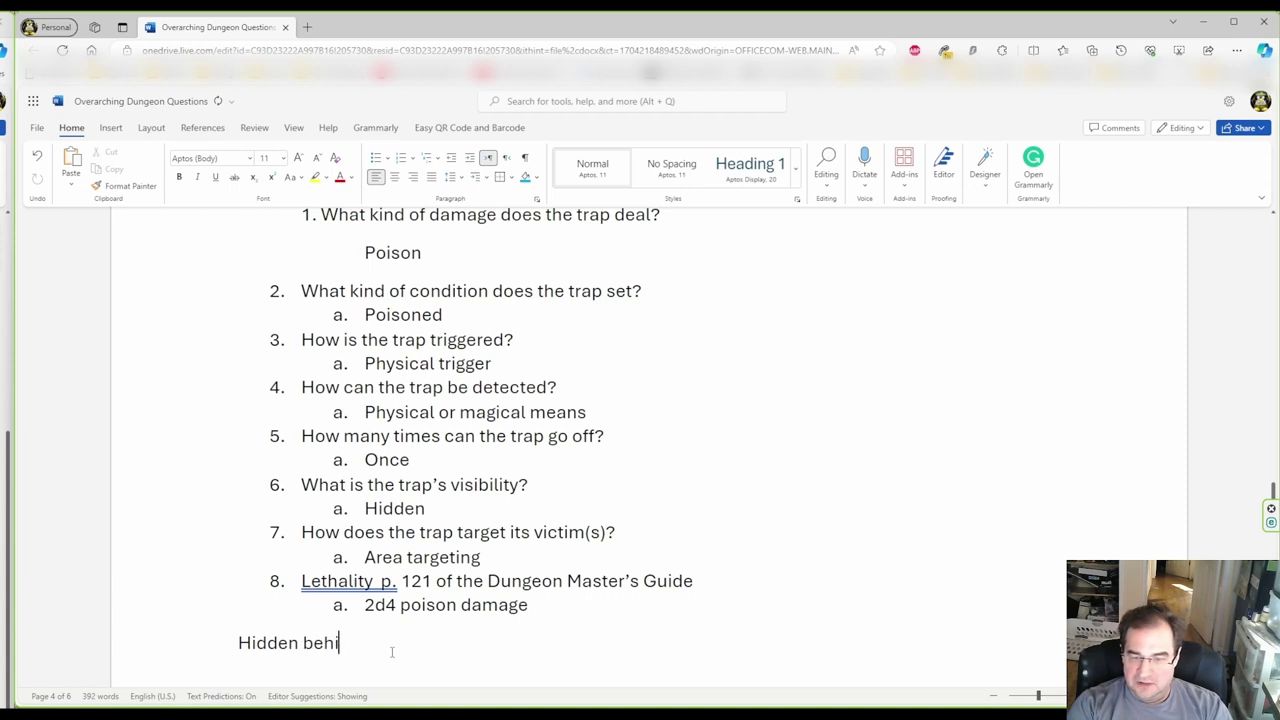
type("nd the books ")
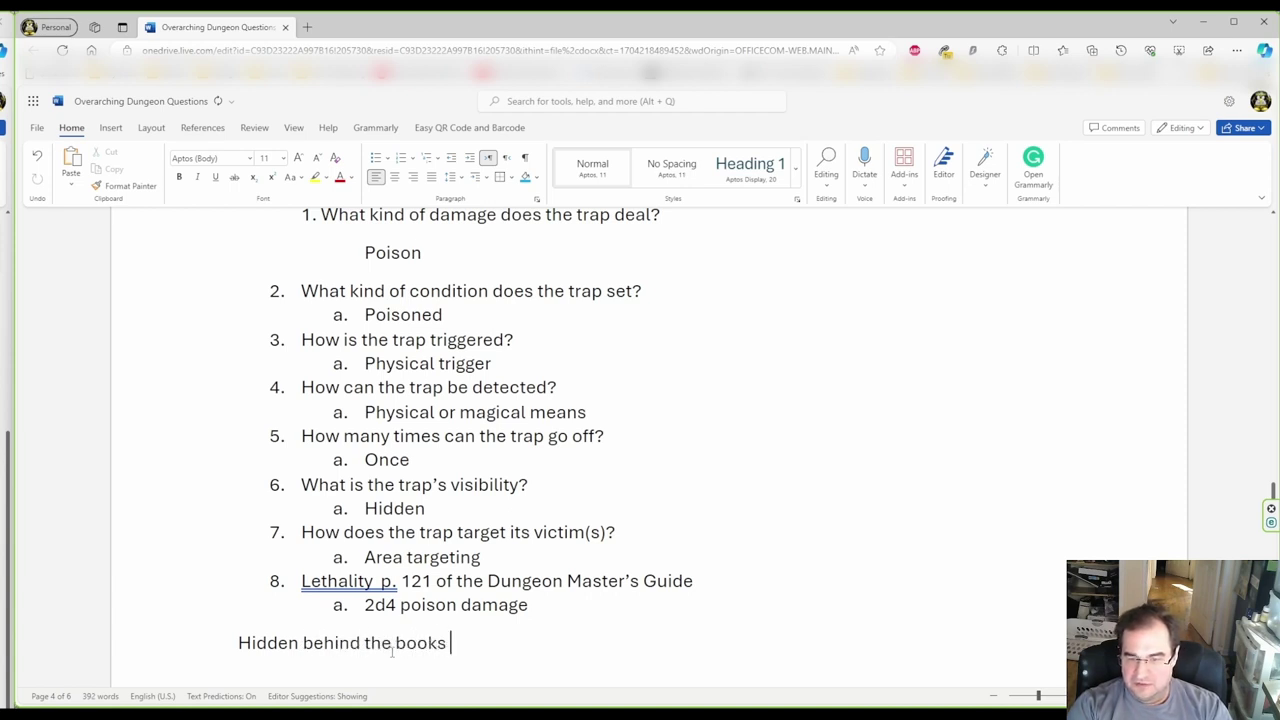
type("attac")
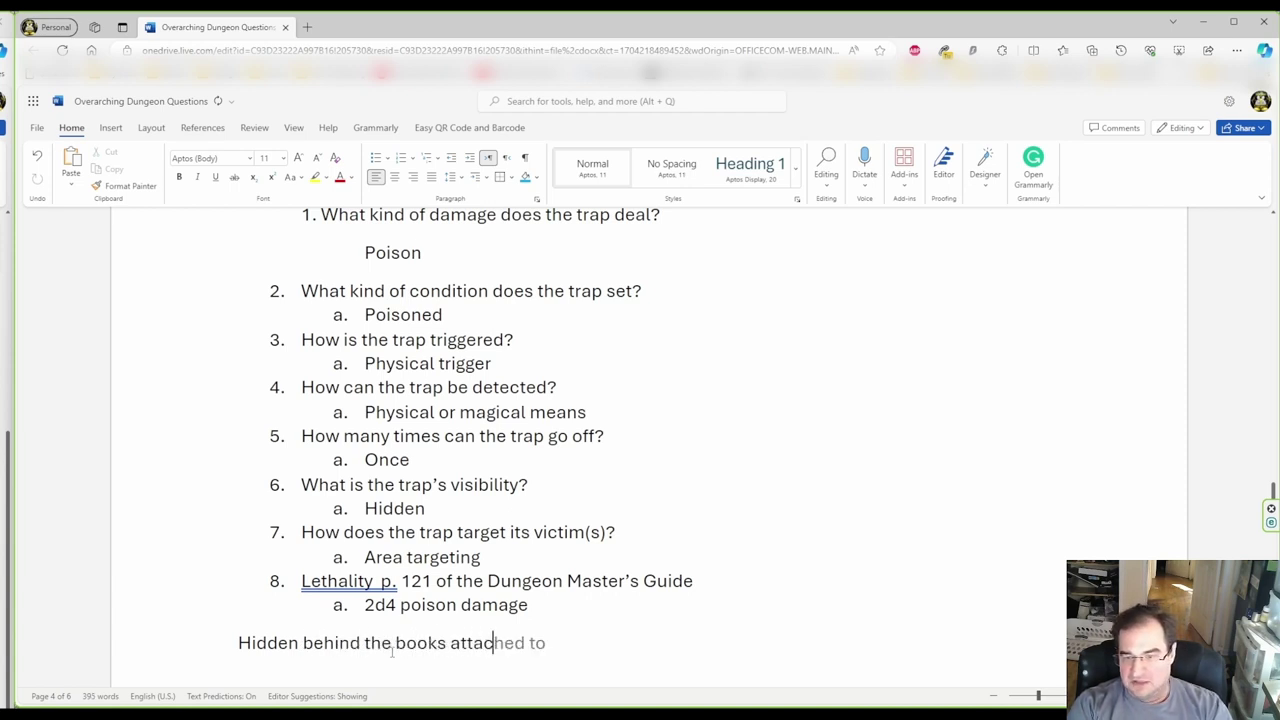
type("hed to a str")
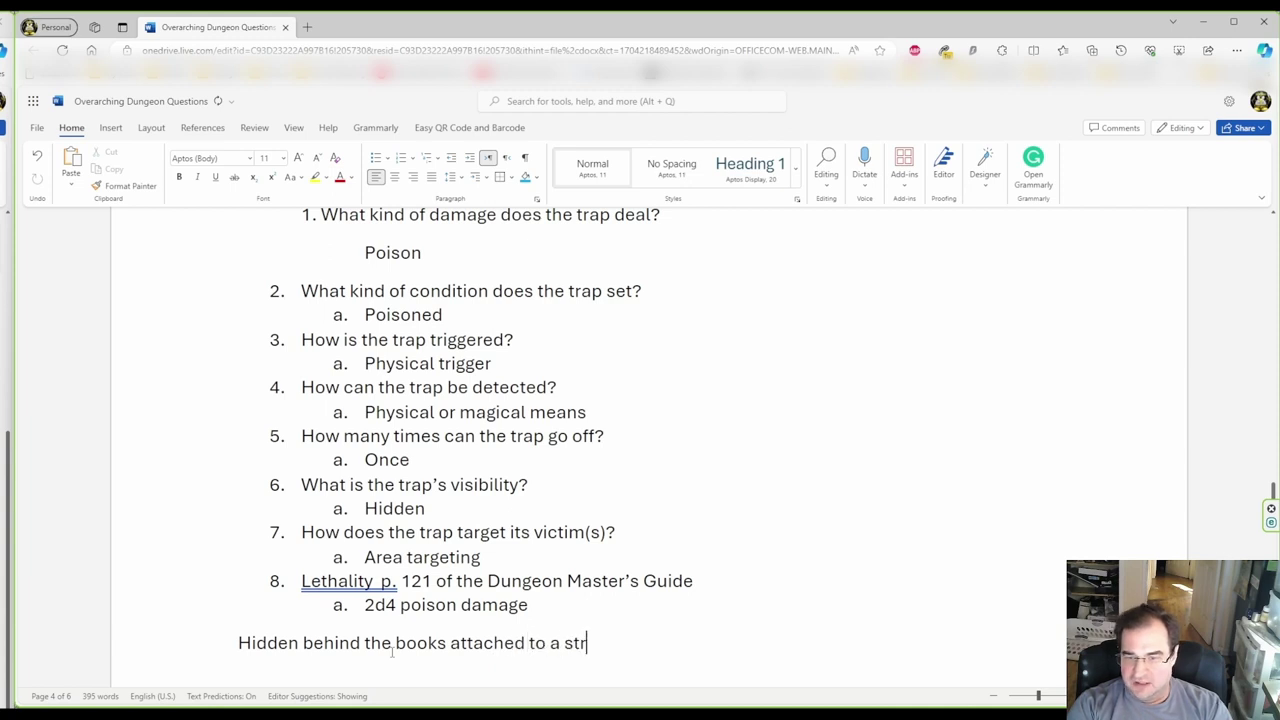
type("ing is ")
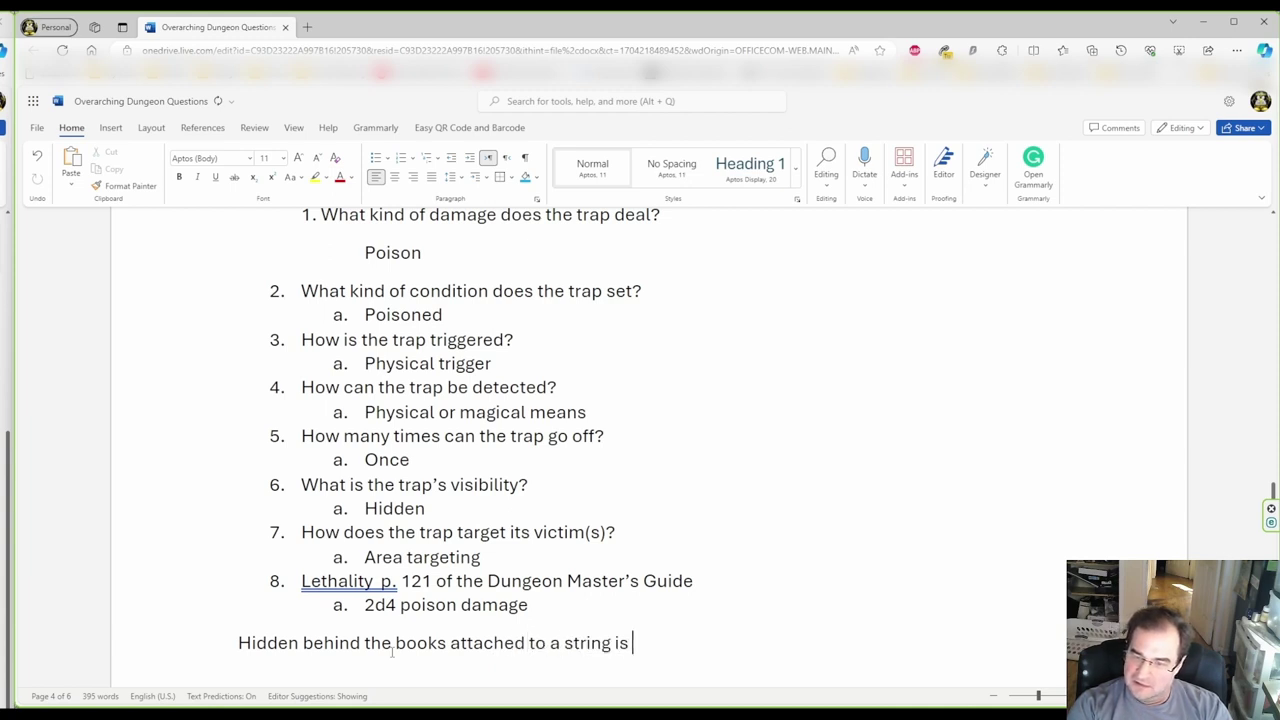
Complete the description's opening sentence with "a glass vial with poisonous gas."
type("a g")
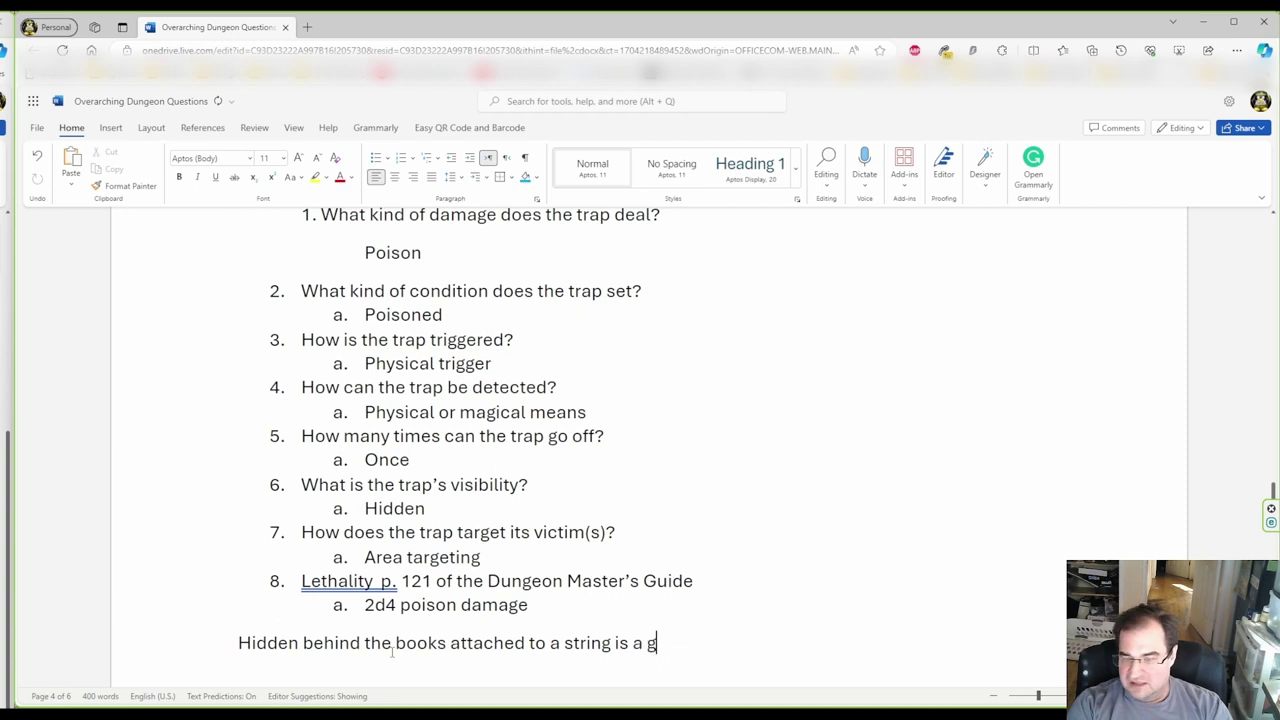
type("las vial wi")
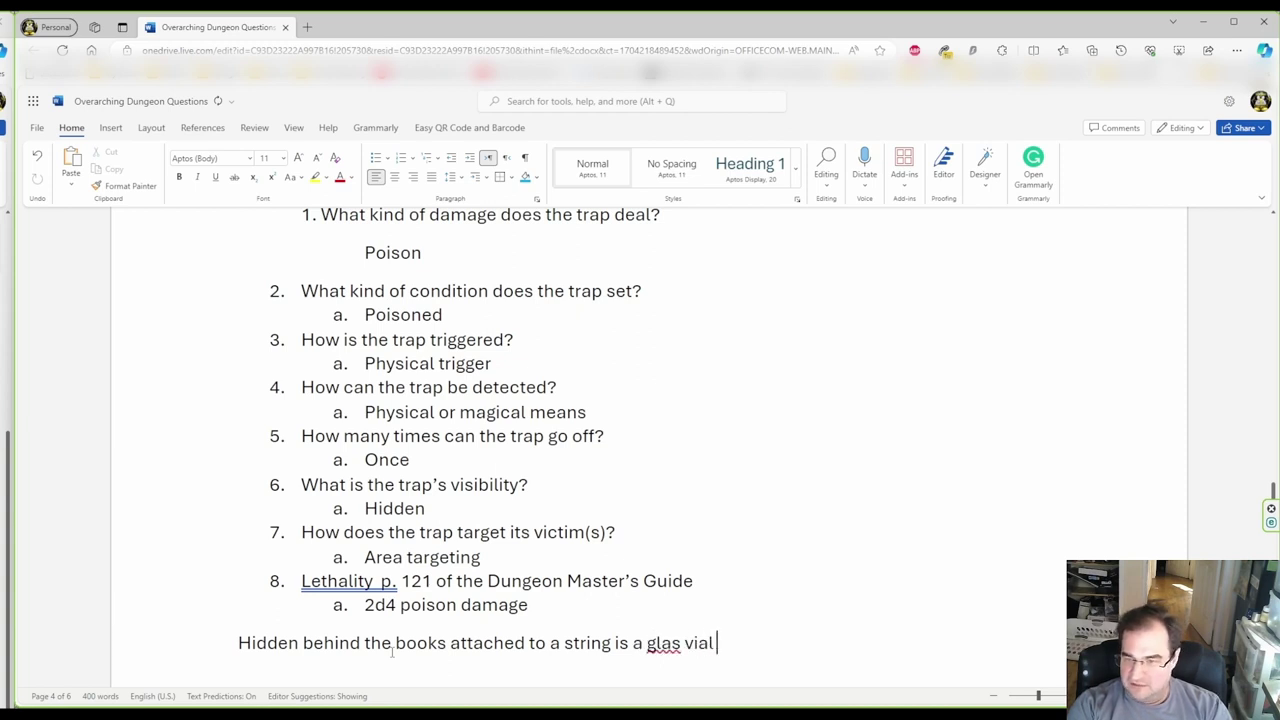
key("BackSpace")
key("BackSpace")
key("BackSpace")
key("BackSpace")
key("BackSpace")
key("BackSpace")
key("BackSpace")
key("BackSpace")
type("s vial with ")
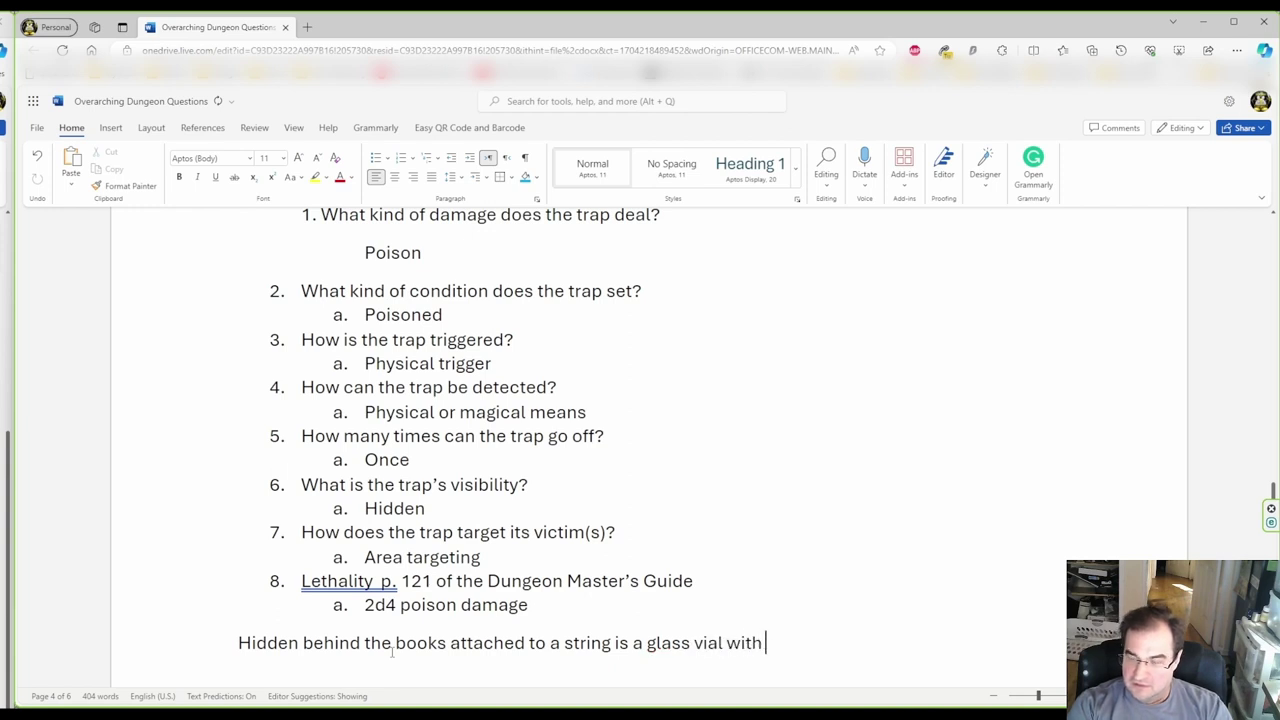
type("po")
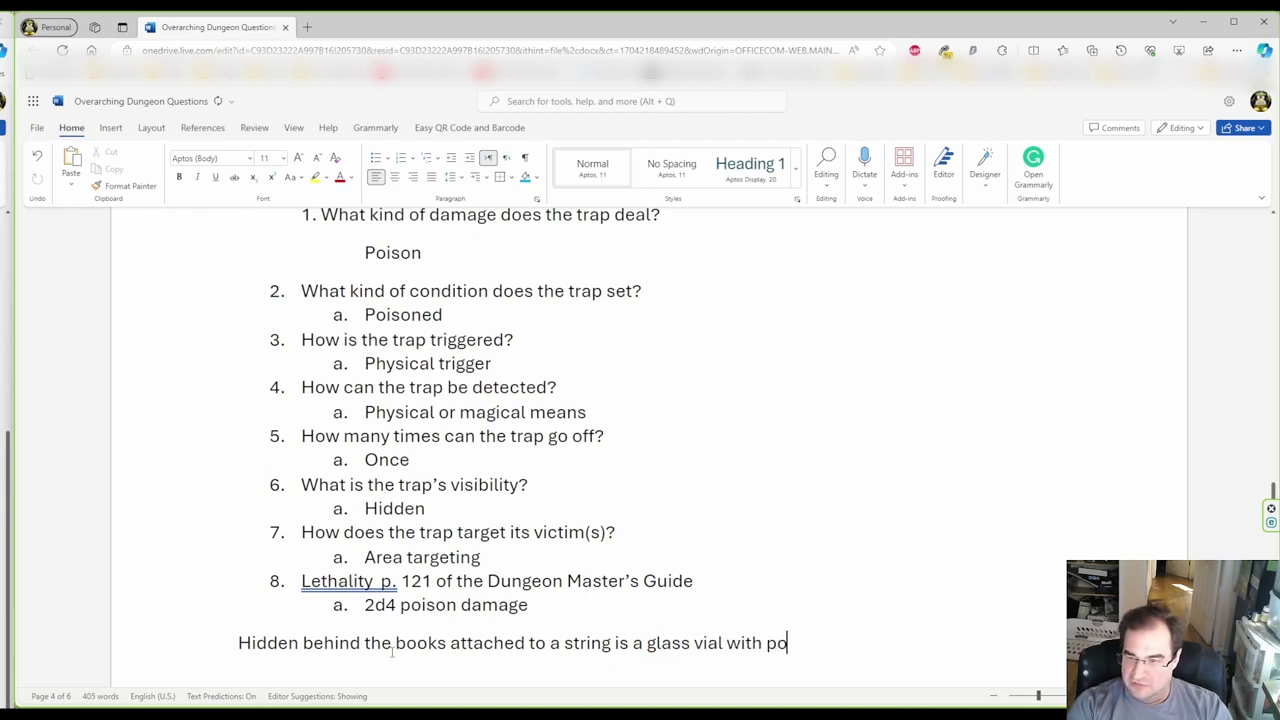
type("isonous gas")
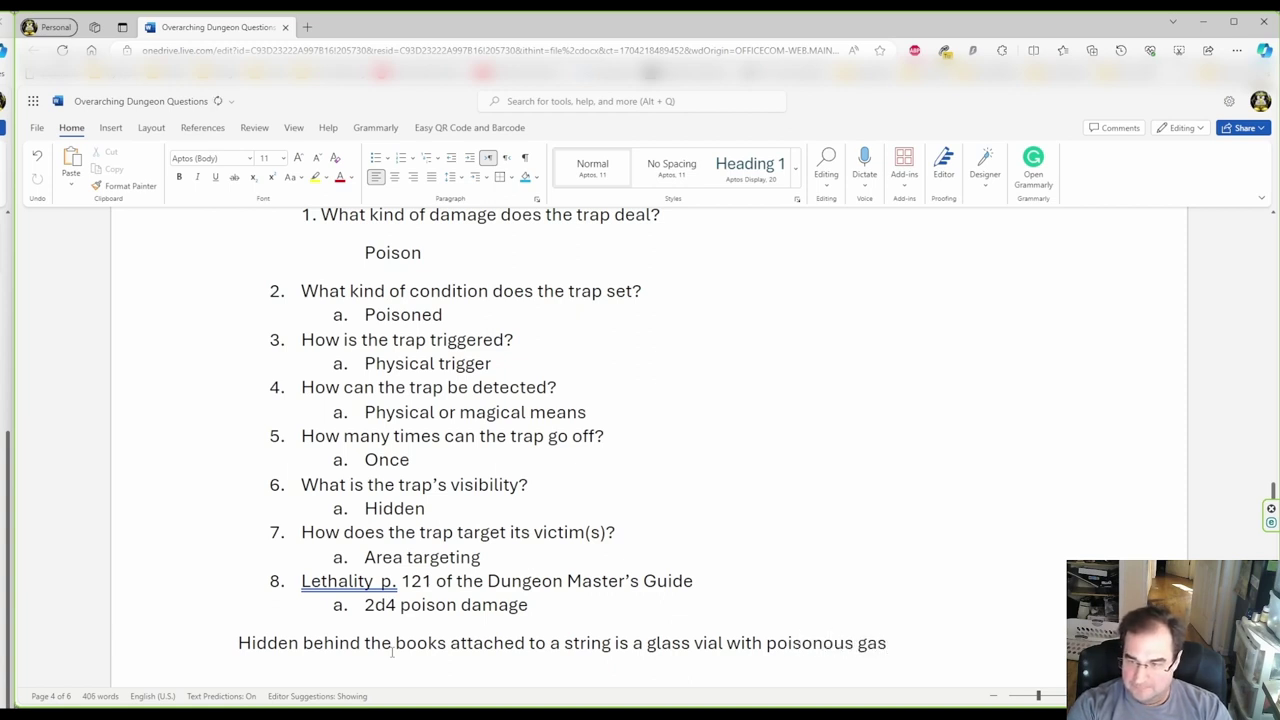
type(".")
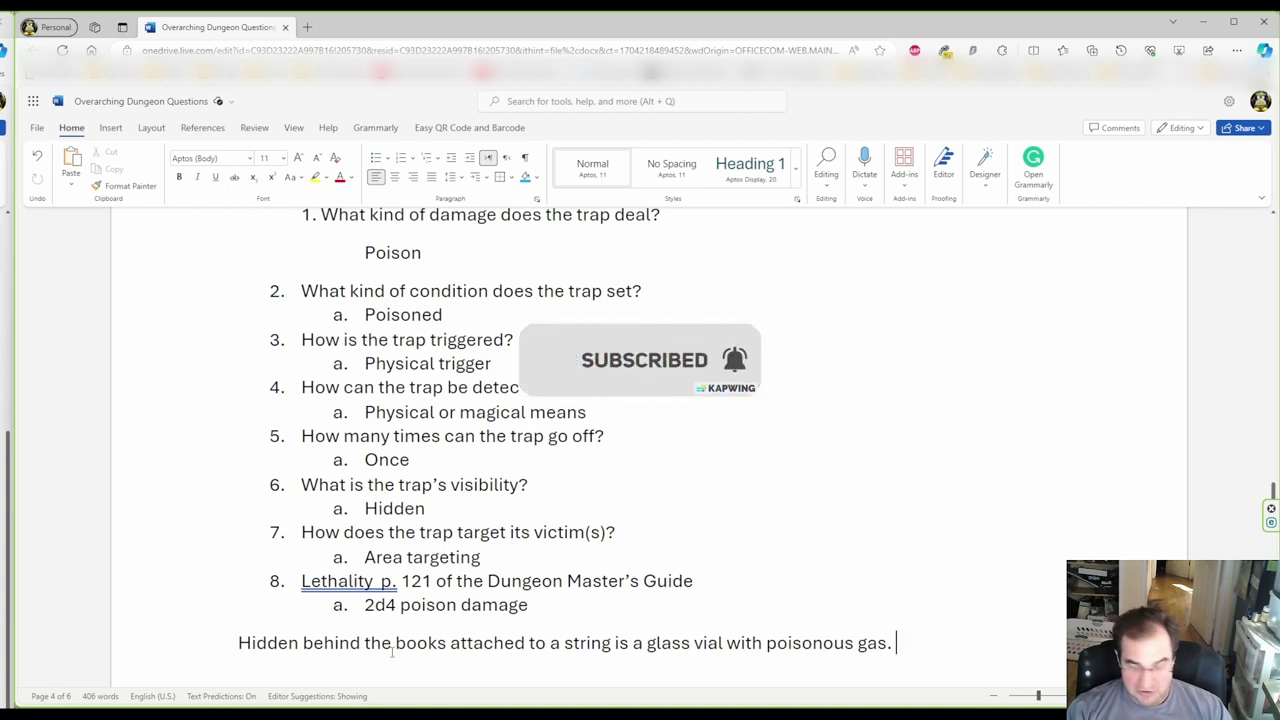
Add the trap's effect to the description: "2d4 poison damage and gives the poison condition."
type("2d4 ")
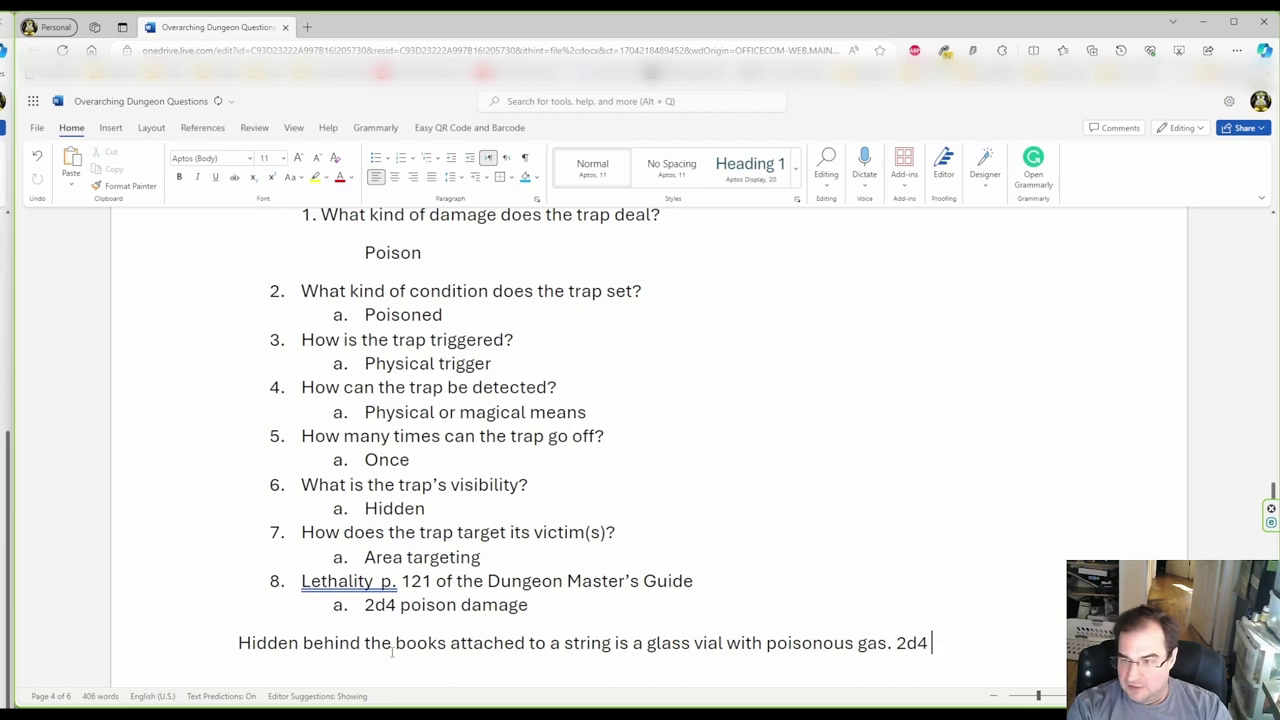
type("poison dm")
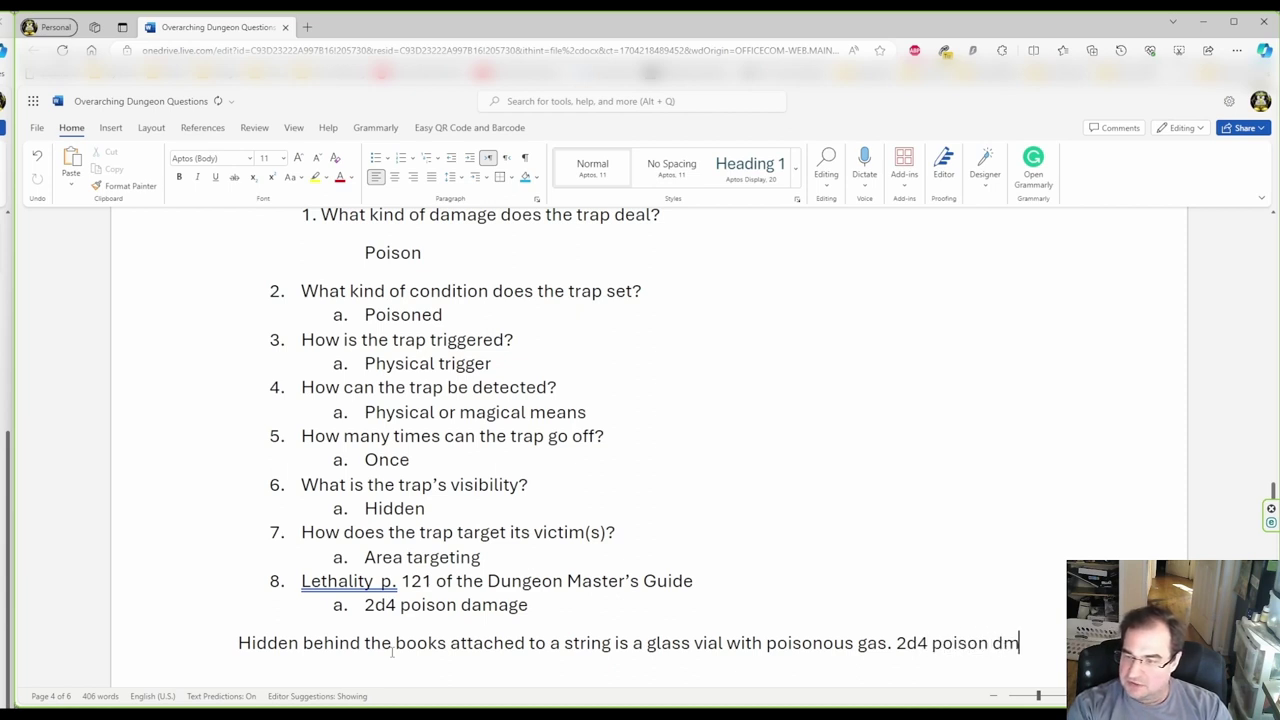
key("BackSpace")
type("amage")
key("Return")
type("and gives the poison c")
key("BackSpace")
type("condition.")
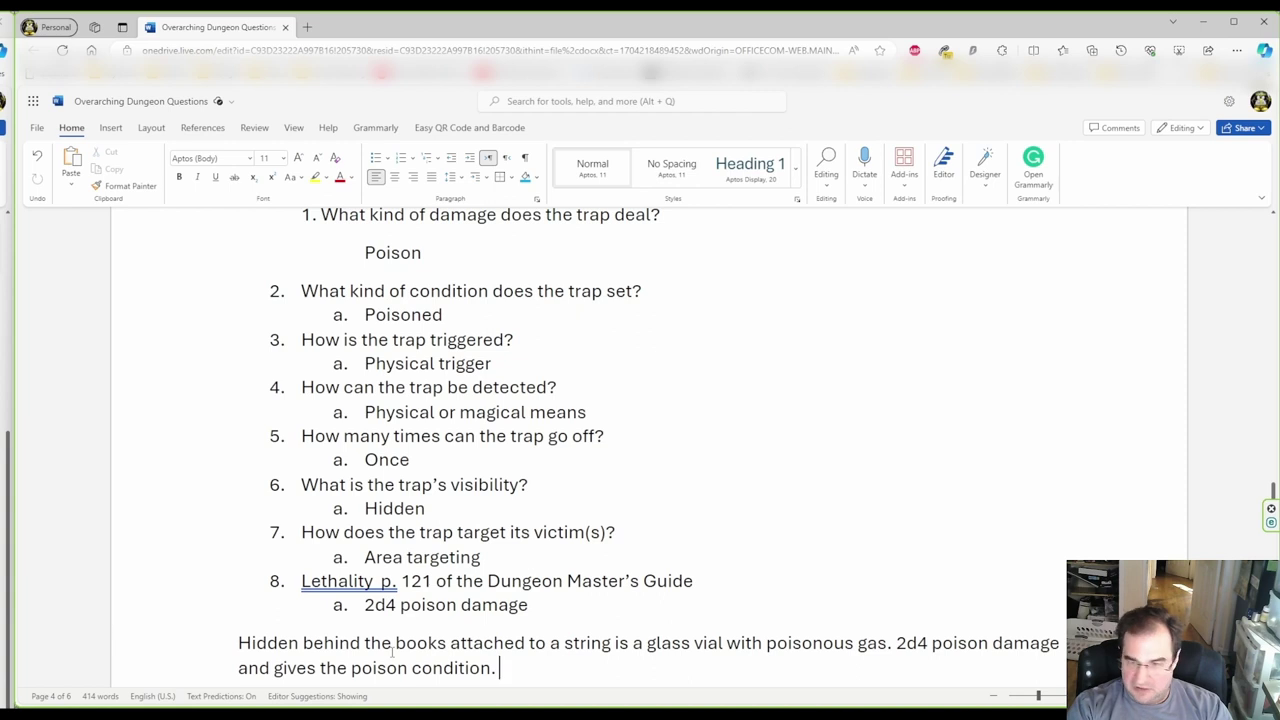
Append the detection rule "DC 10 Investigation check to find this trap." to the poison gas description
type("DC")
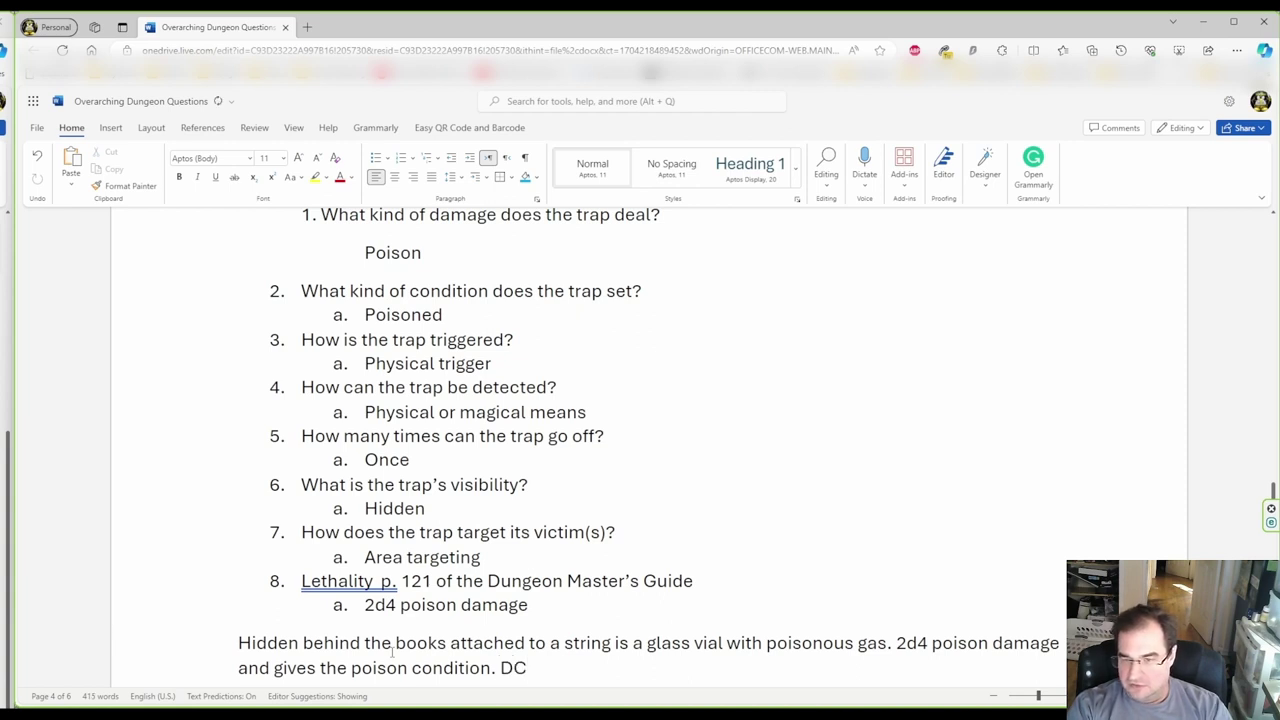
type(" 10 Investigation check to ")
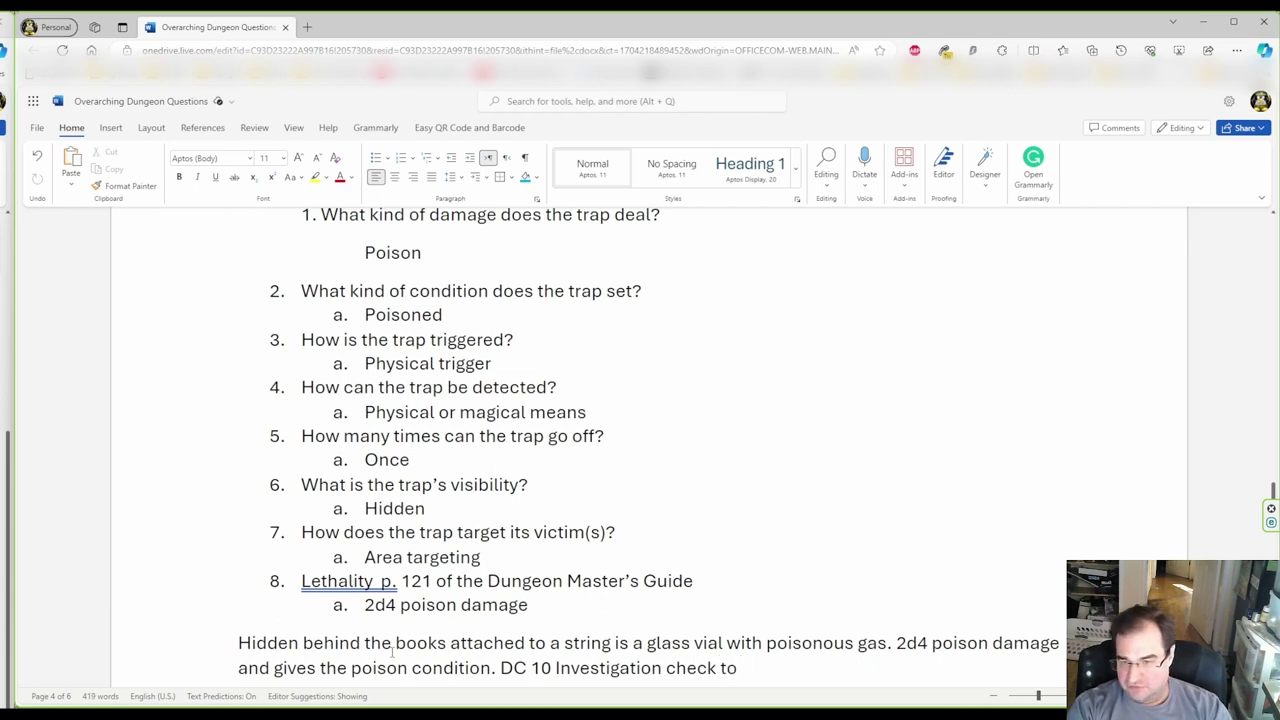
type("find ")
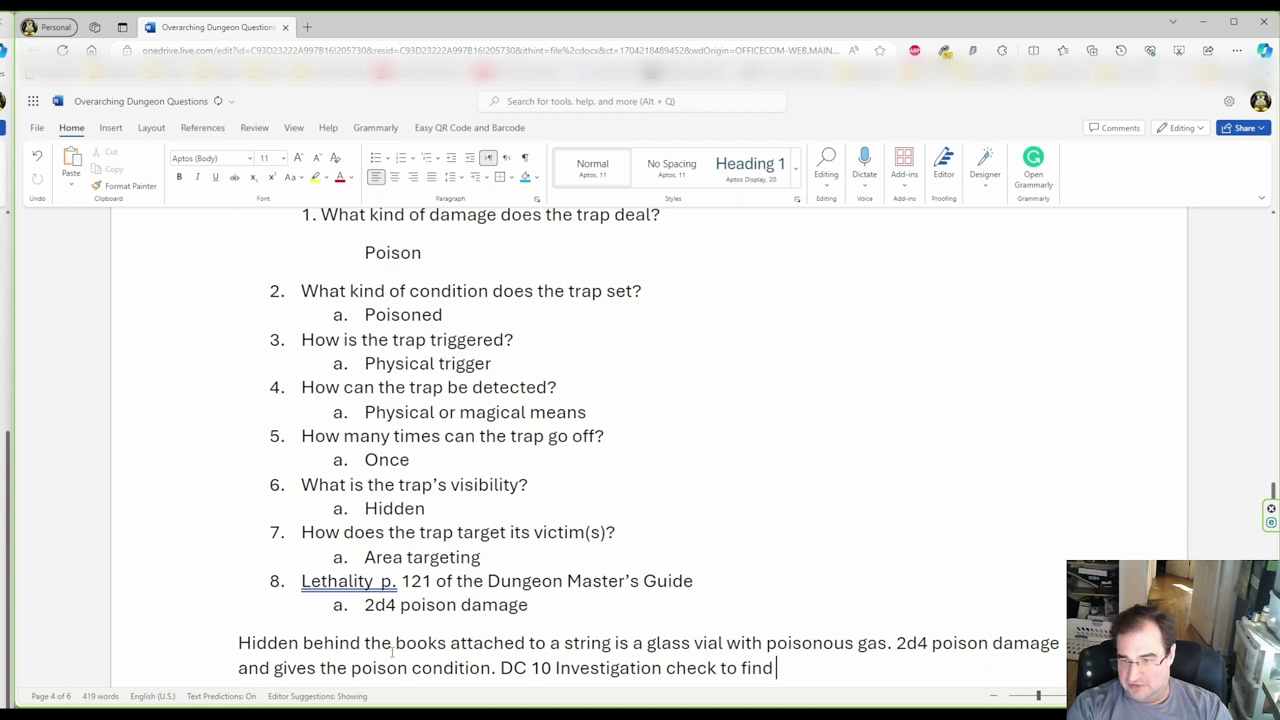
type("this trap.")
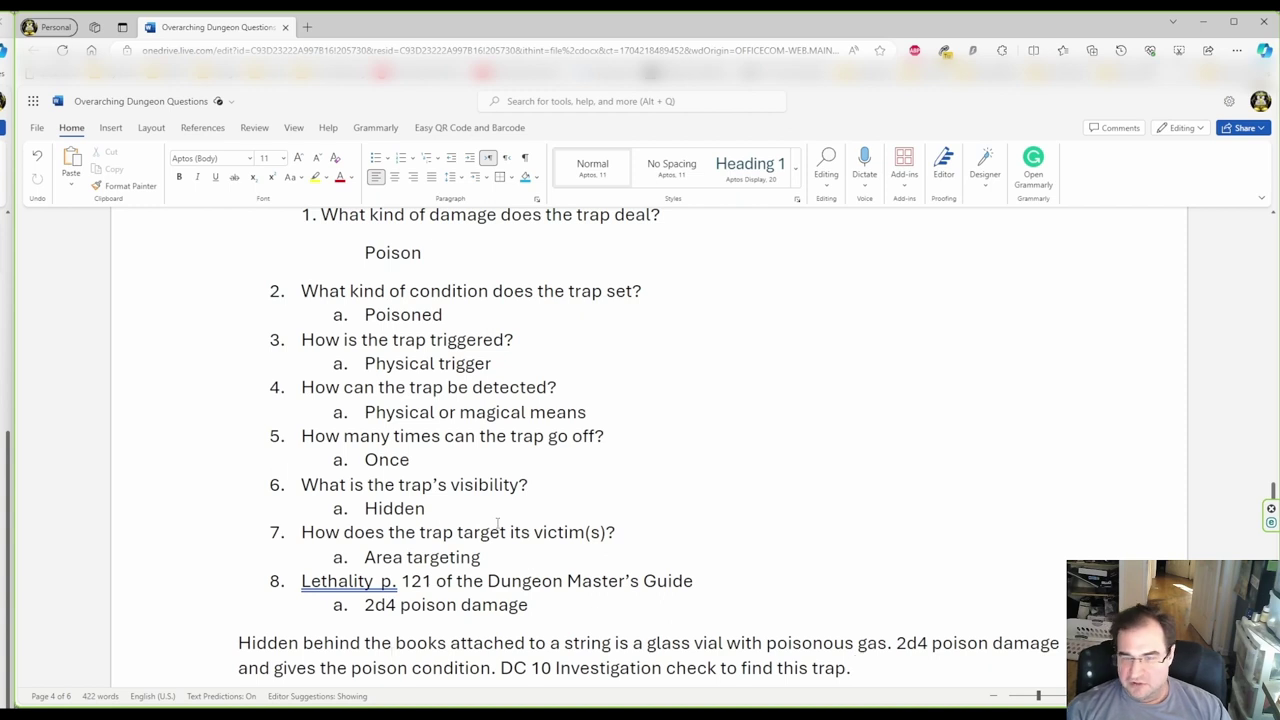
Add the line "Entrance Trap:" below the PC Level and Monster CR table on page 2
scroll(575, 592, "up", 5)
scroll(575, 592, "up", 15)
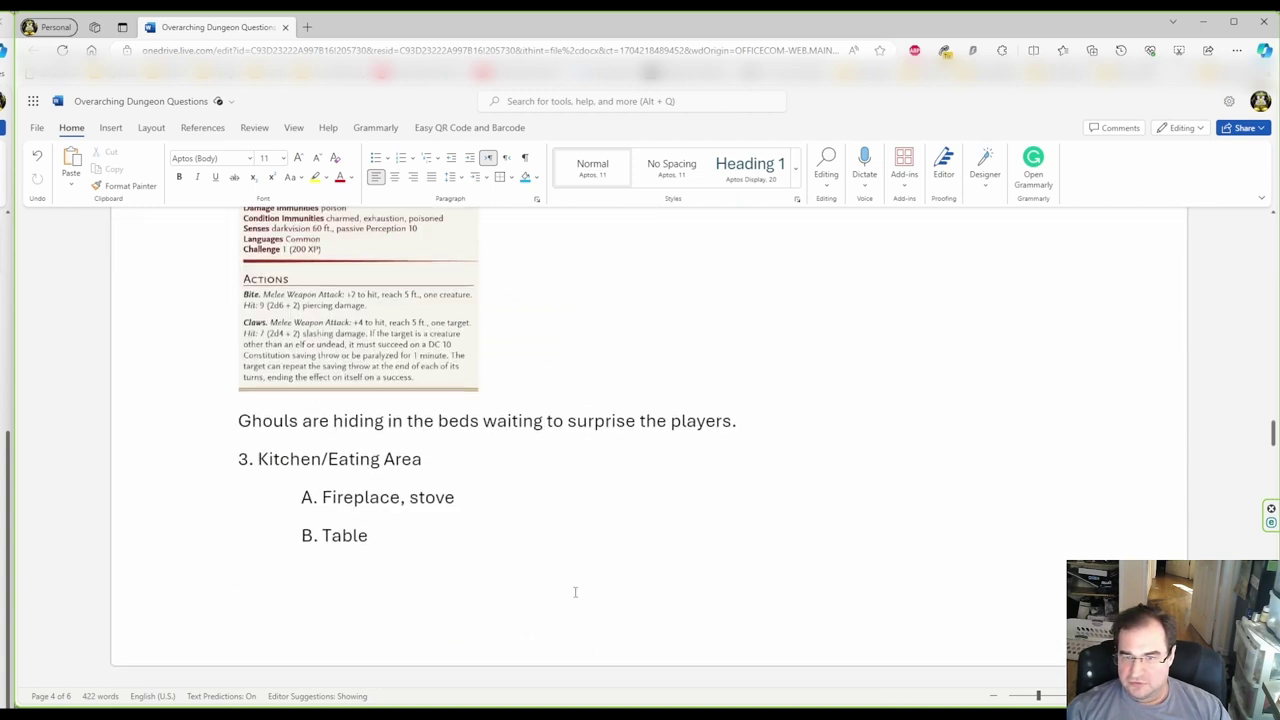
scroll(575, 592, "up", 2)
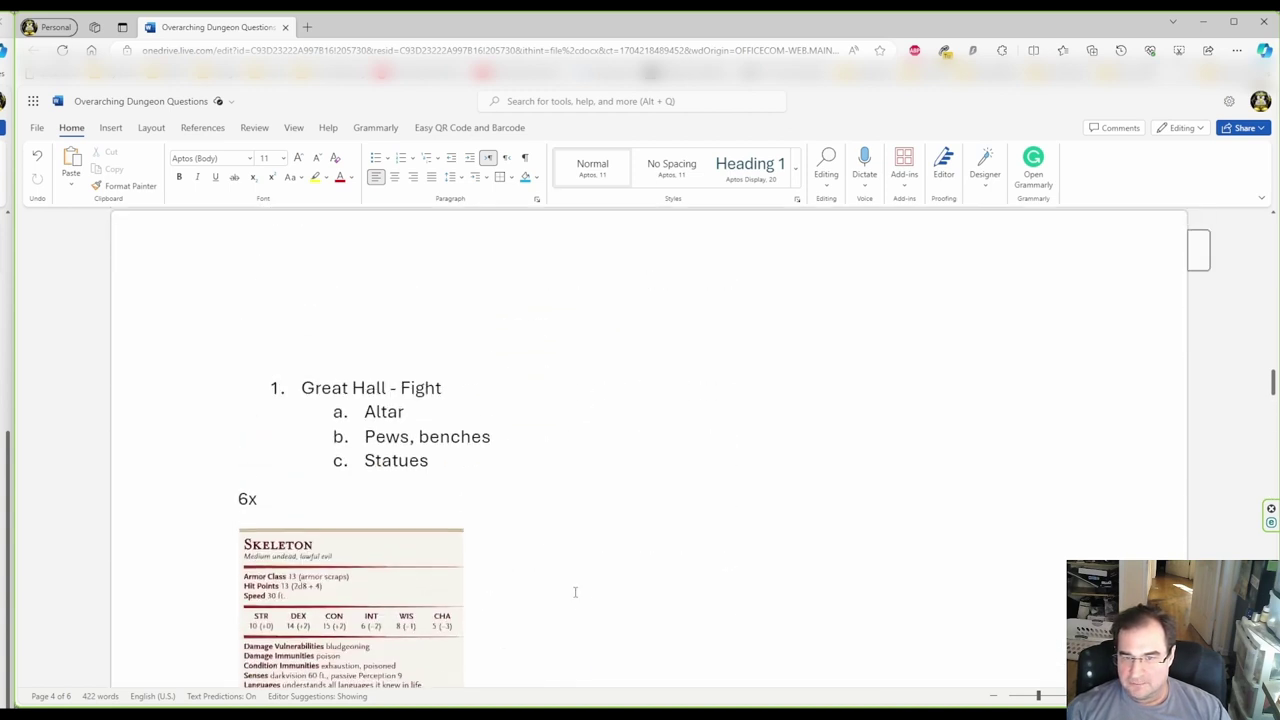
scroll(560, 593, "up", 10)
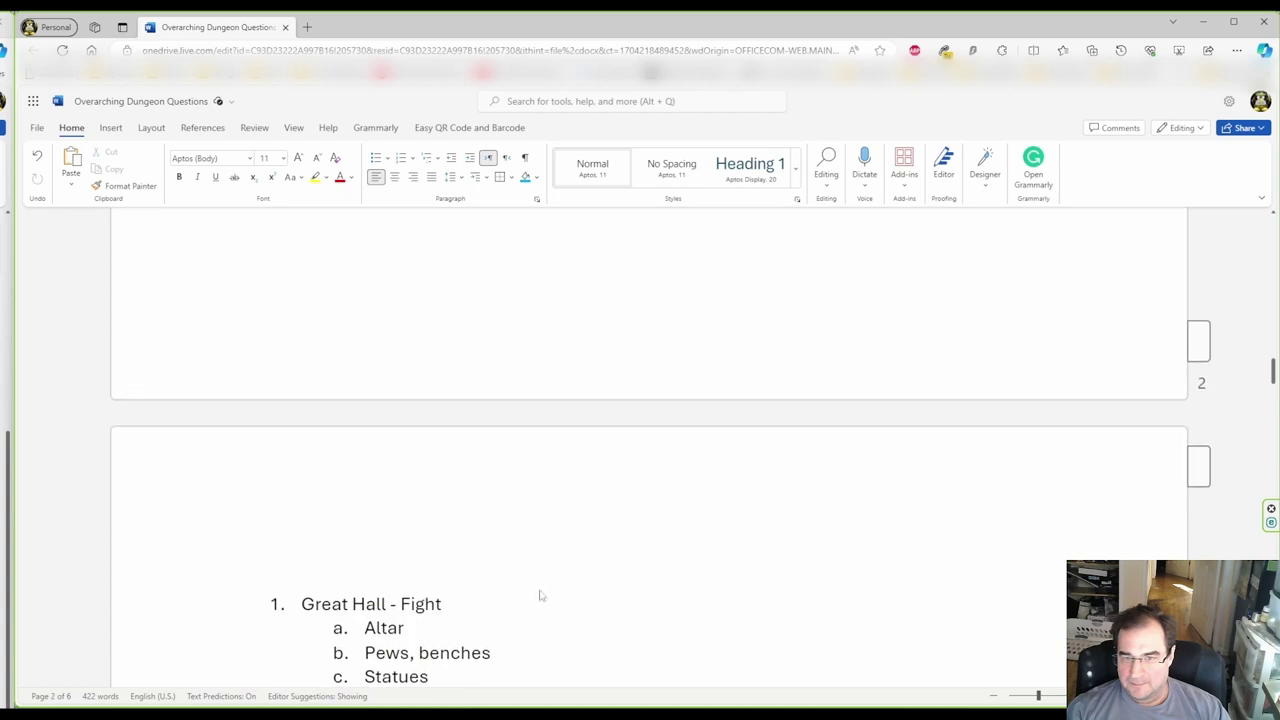
left_click(327, 455)
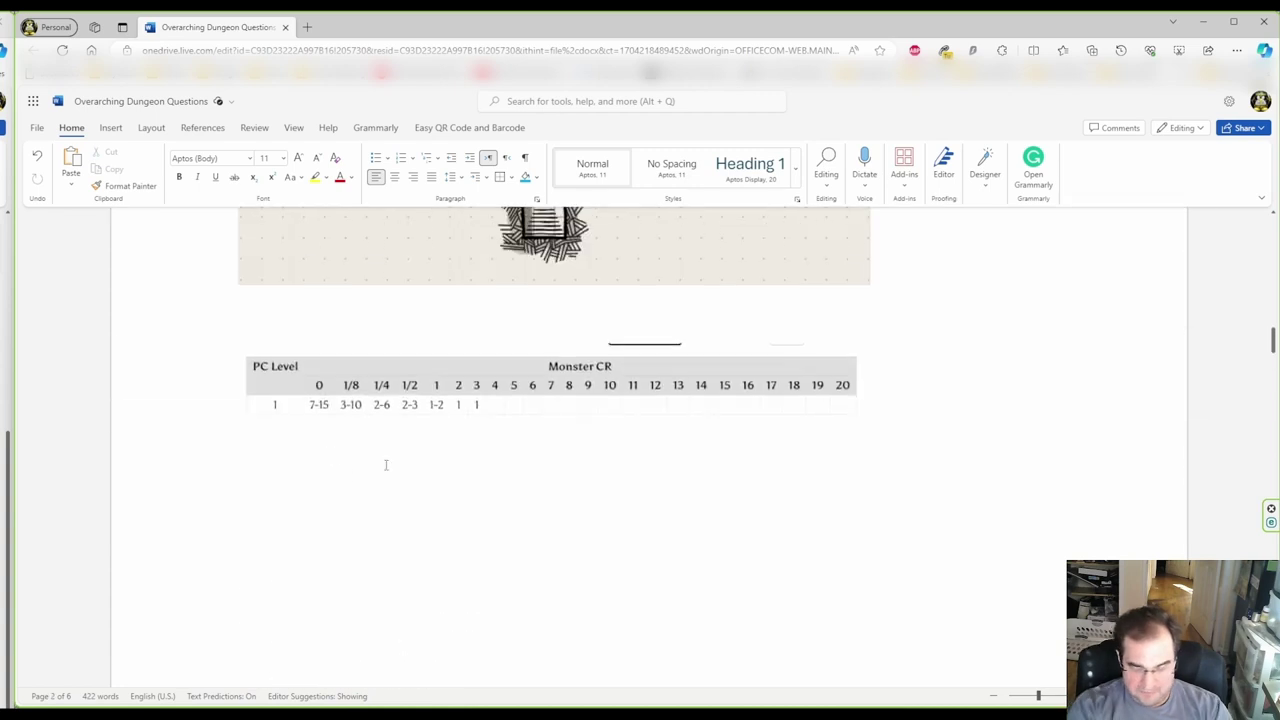
type("Entrance ")
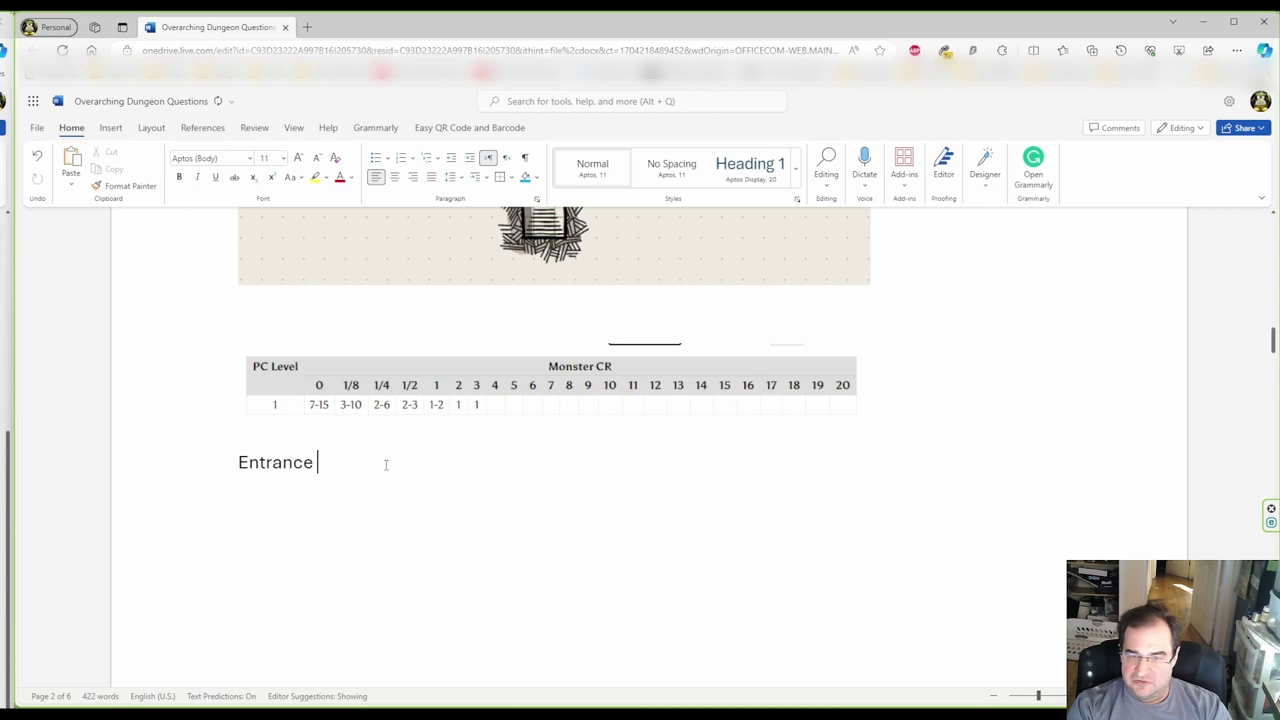
type("Trap:")
key("ctrl+z")
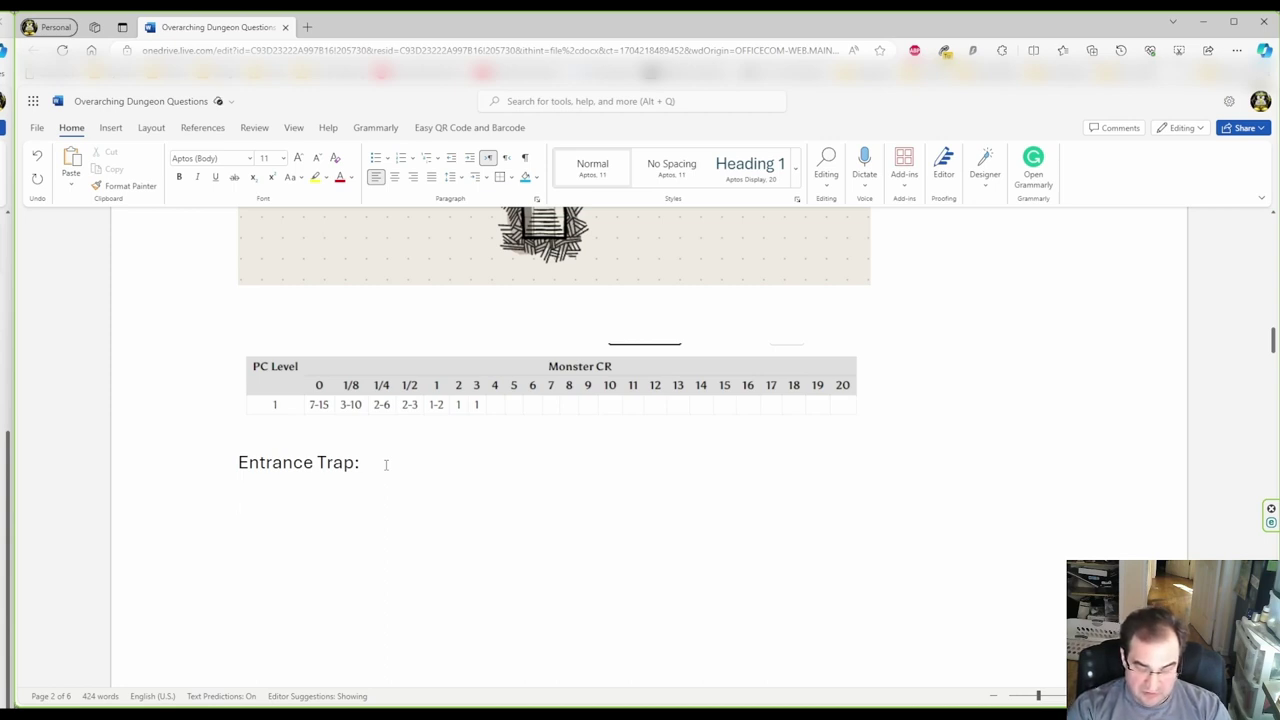
Write "Buried spike trap." under the Entrance Trap line, using the suggested spelling correction for "Buried"
type("Burried ")
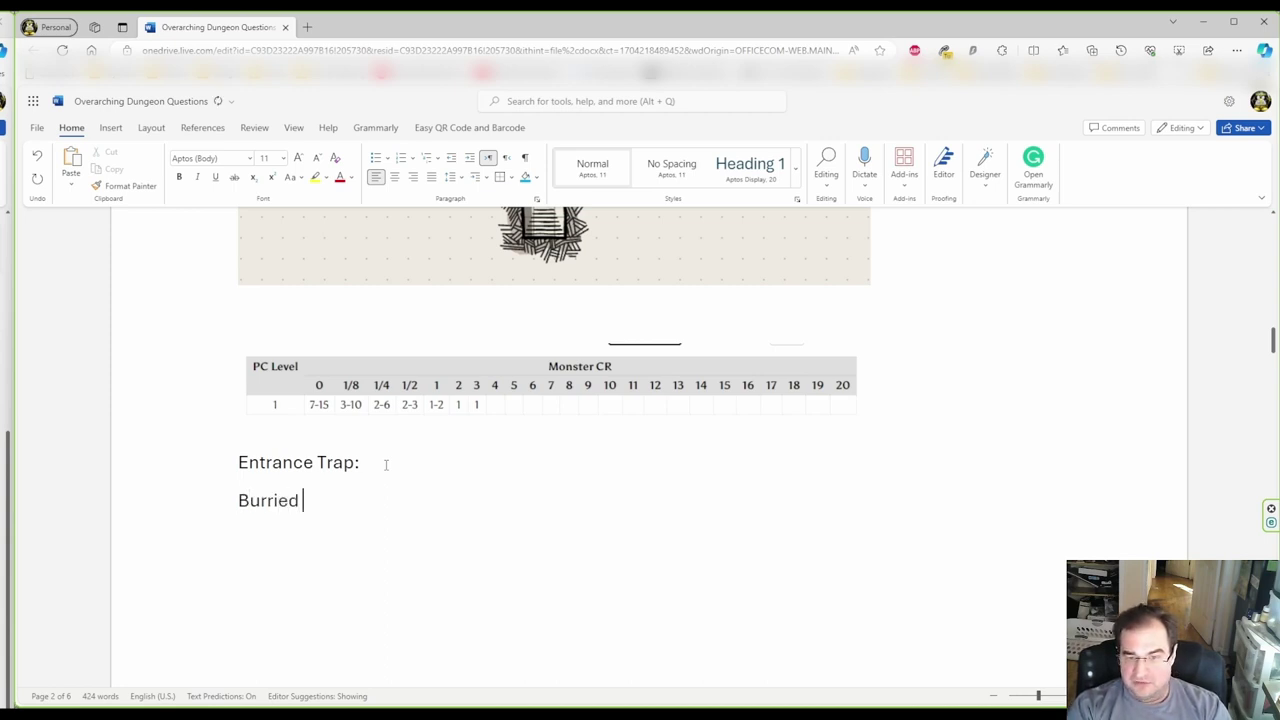
type("spike trap.")
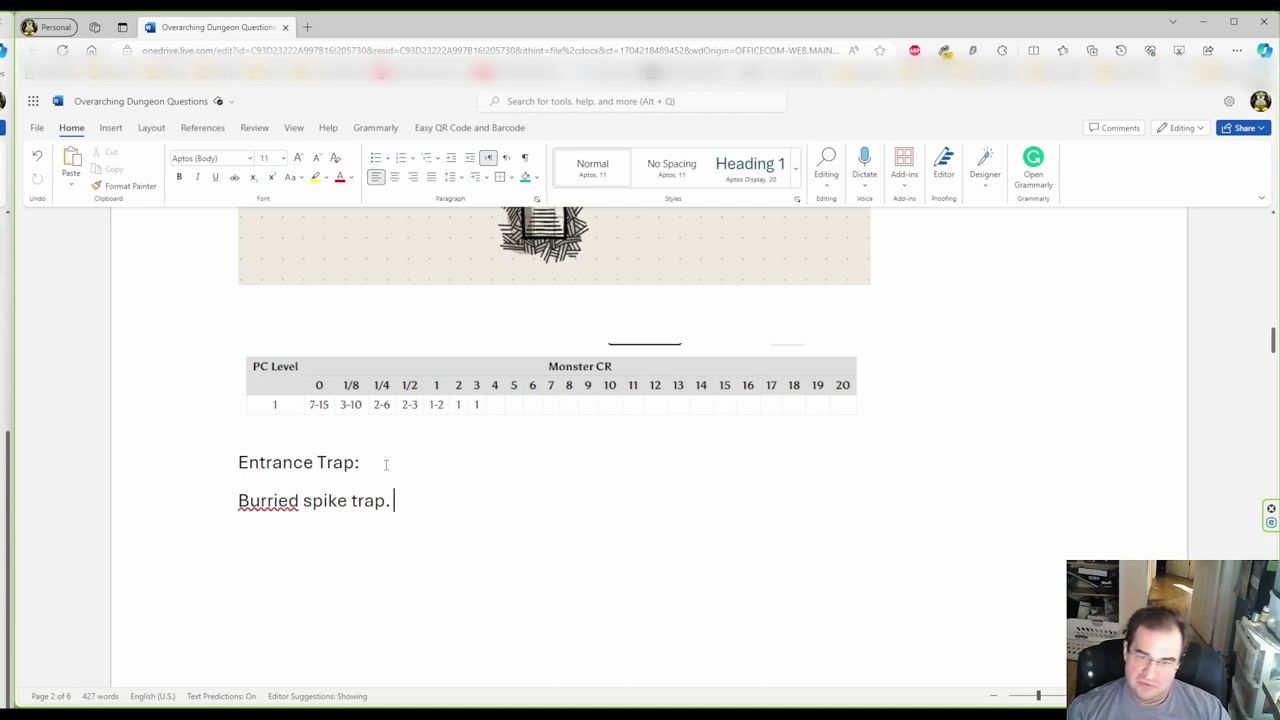
right_click(277, 491)
left_click(267, 549)
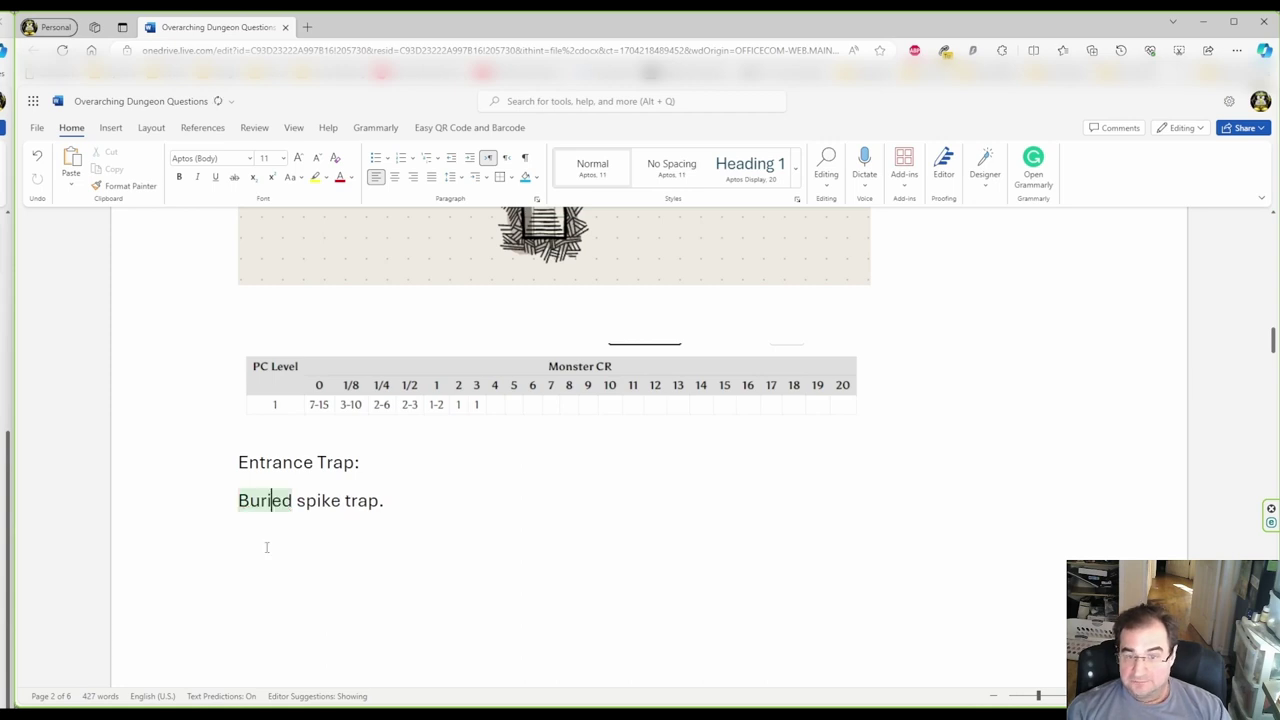
Append "1d6 piercing damage." to the buried spike trap description
left_click(419, 499)
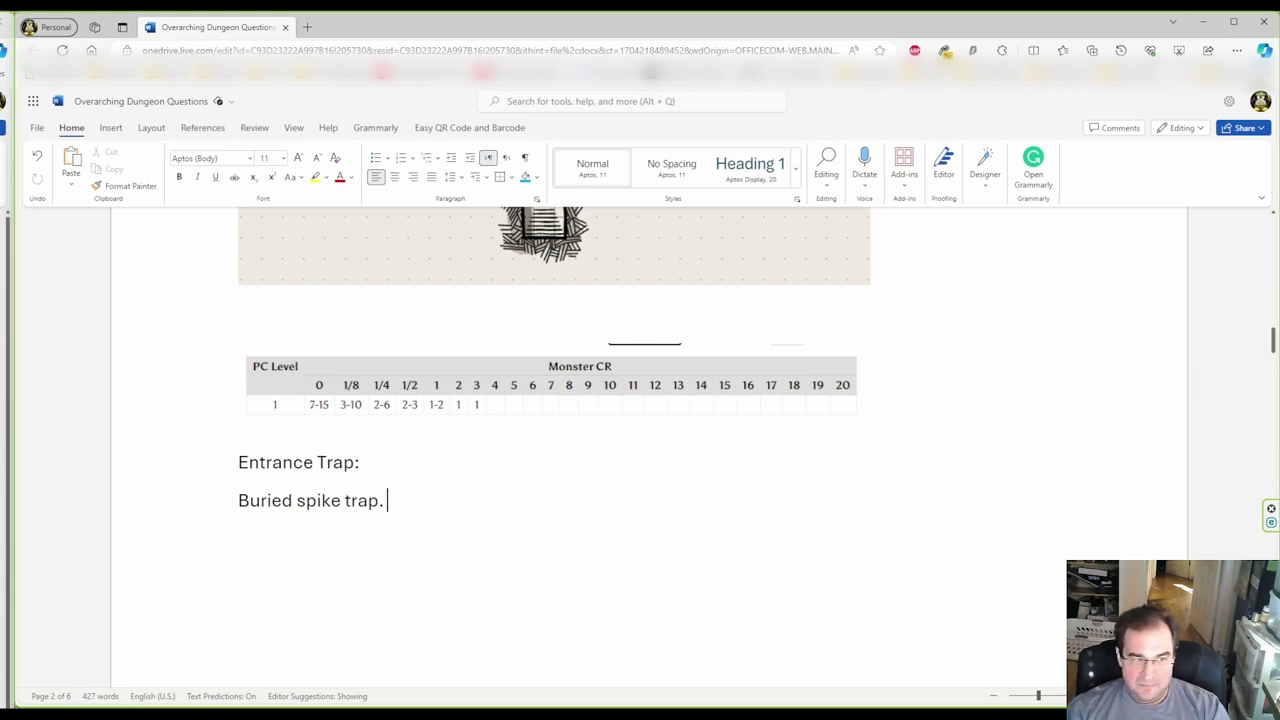
type("1d6 piercing damage")
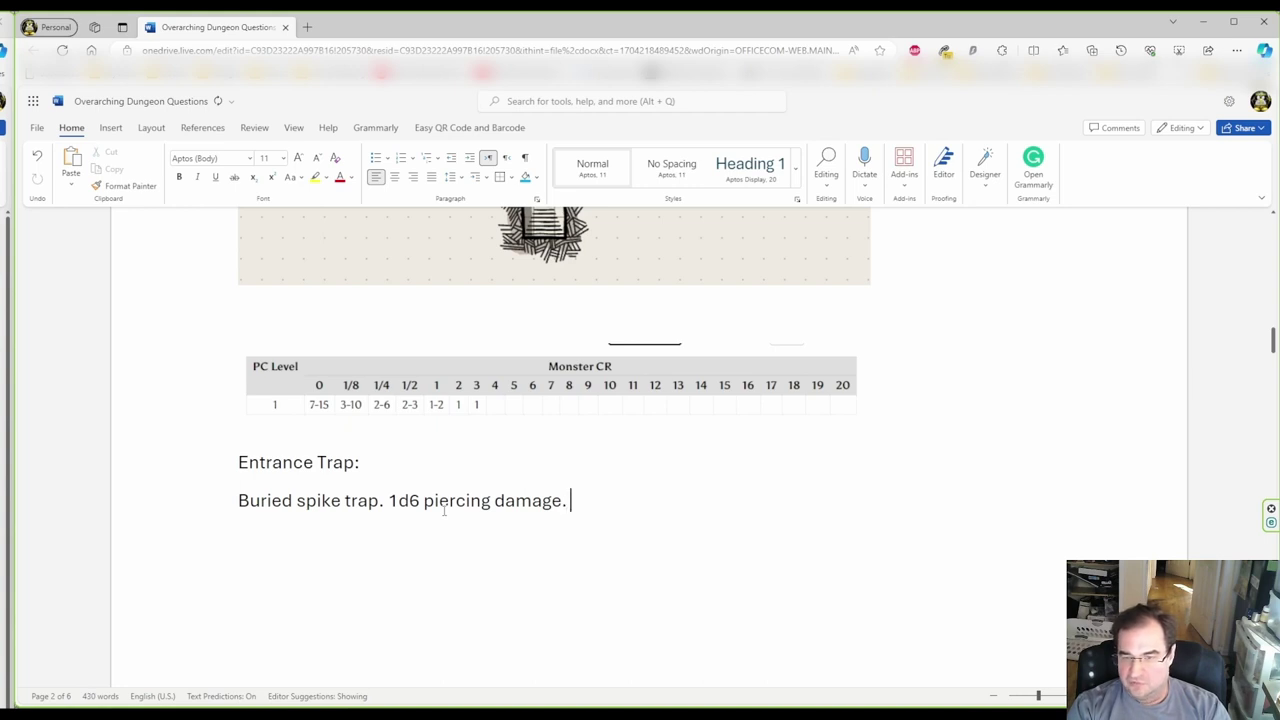
type(". ")
Finish the entrance trap description with the detection rule "DC 10 investigation check to find the trap."
type("Dc21")
key("BackSpace")
key("BackSpace")
key("BackSpace")
type("C 10")
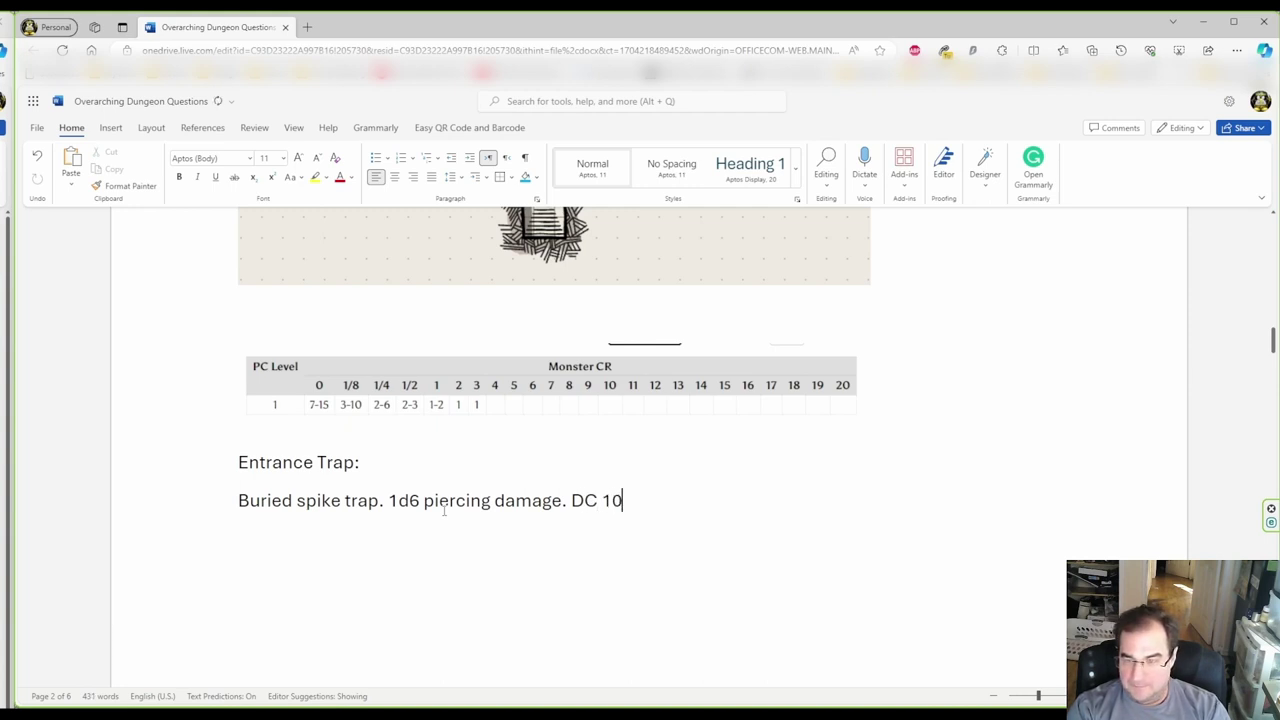
type(" to find")
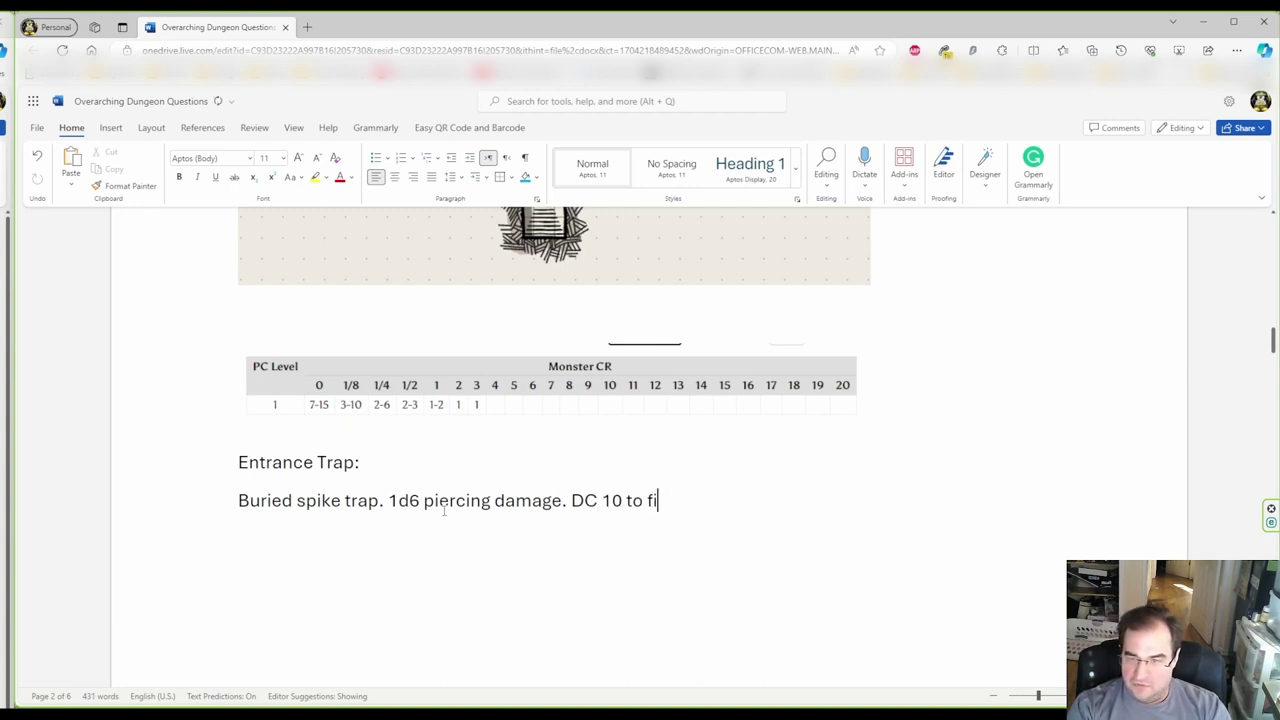
key("BackSpace")
key("BackSpace")
key("BackSpace")
key("BackSpace")
key("BackSpace")
key("BackSpace")
key("BackSpace")
key("BackSpace")
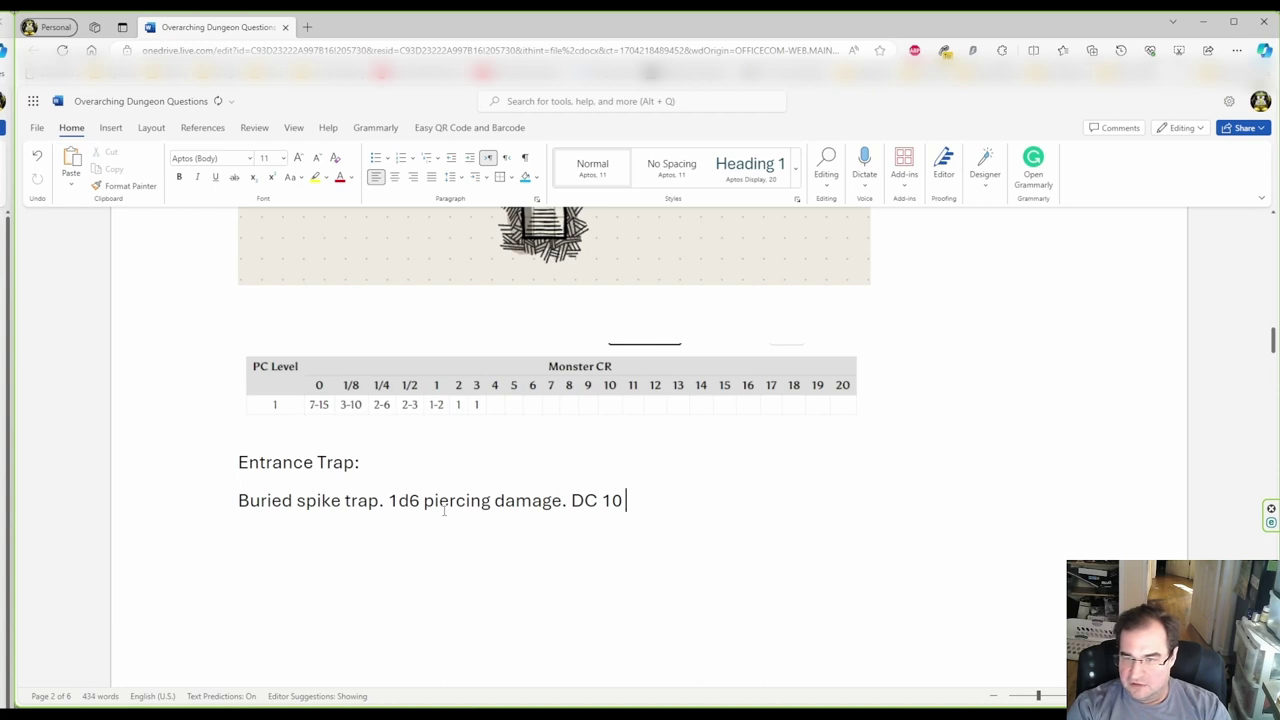
type("investigati")
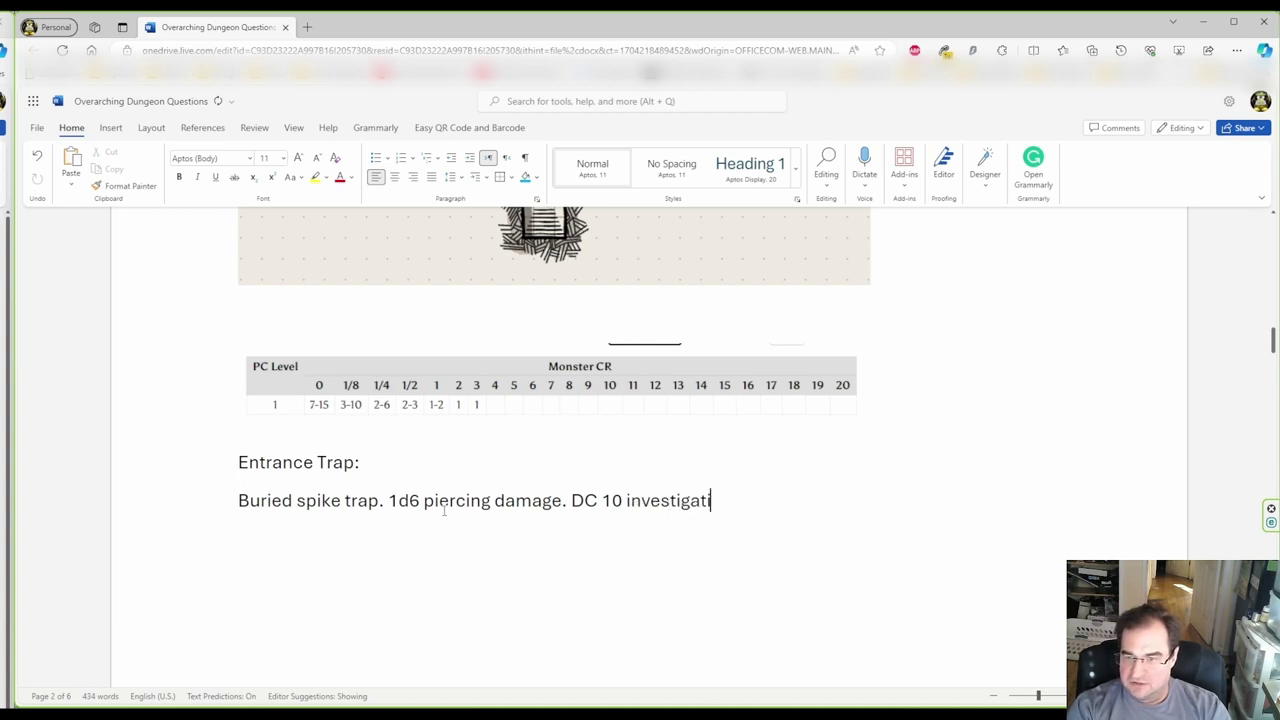
type("on check to f")
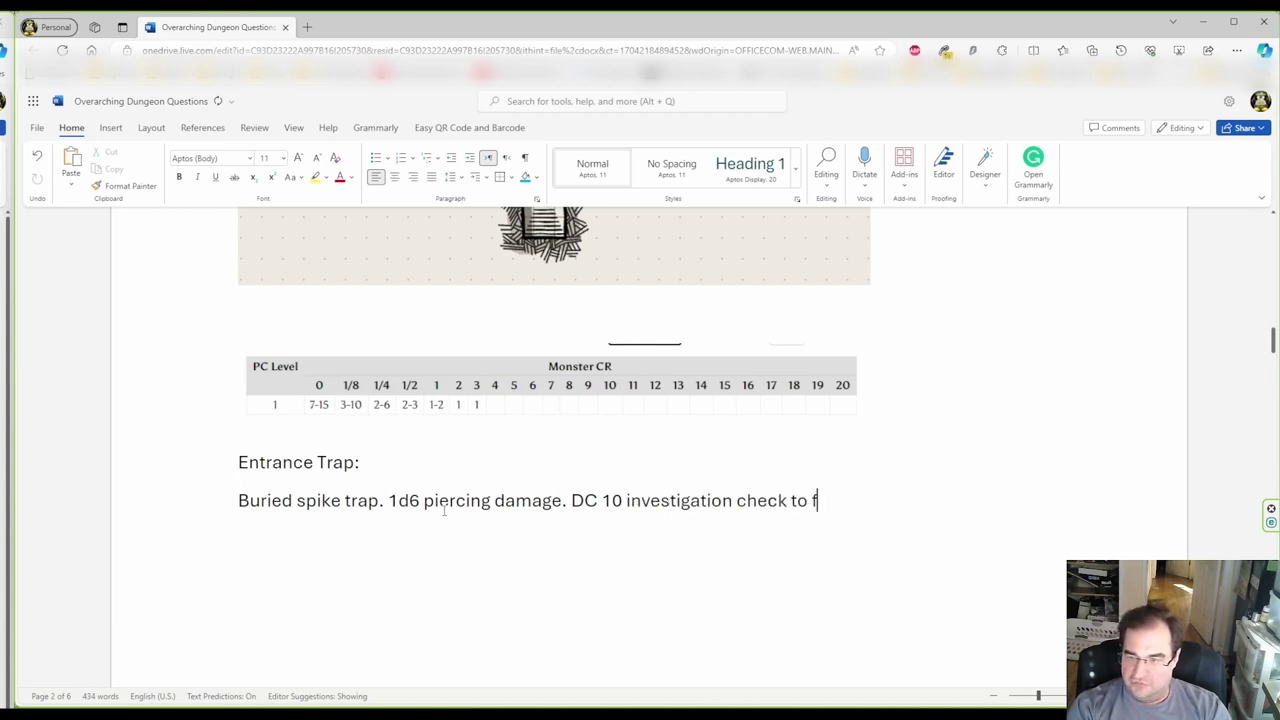
type("ind the trap.")
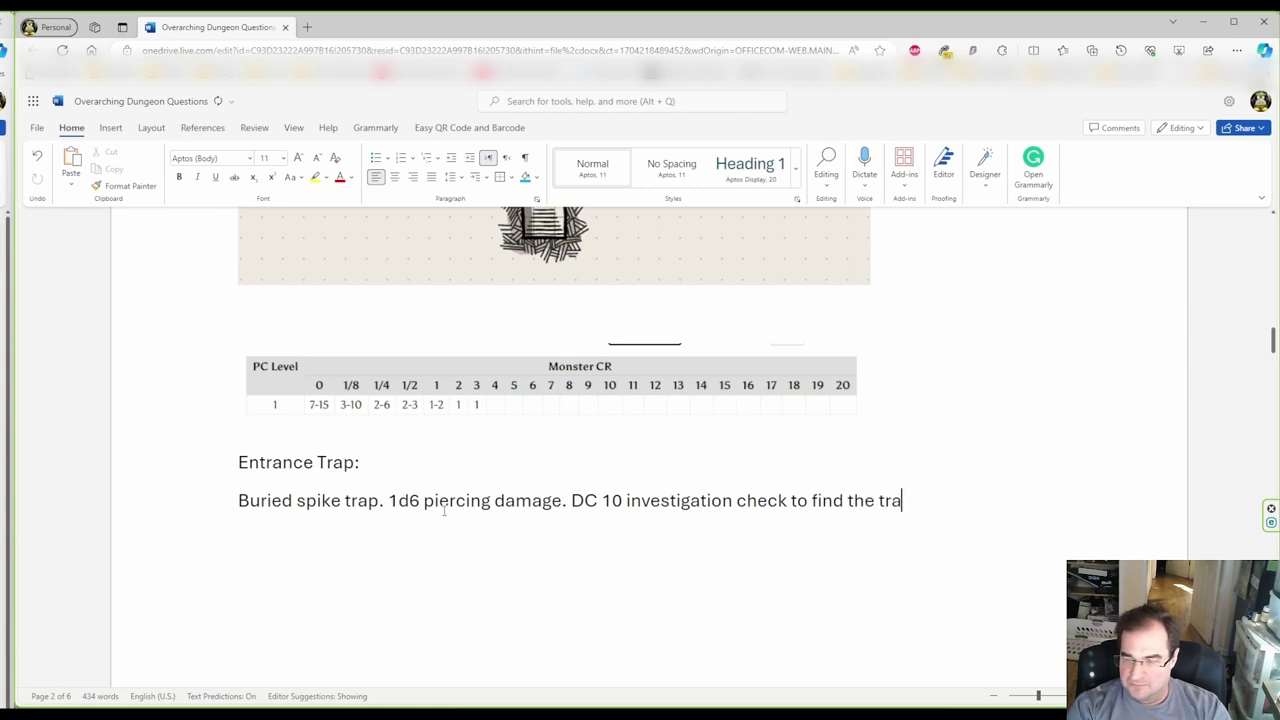